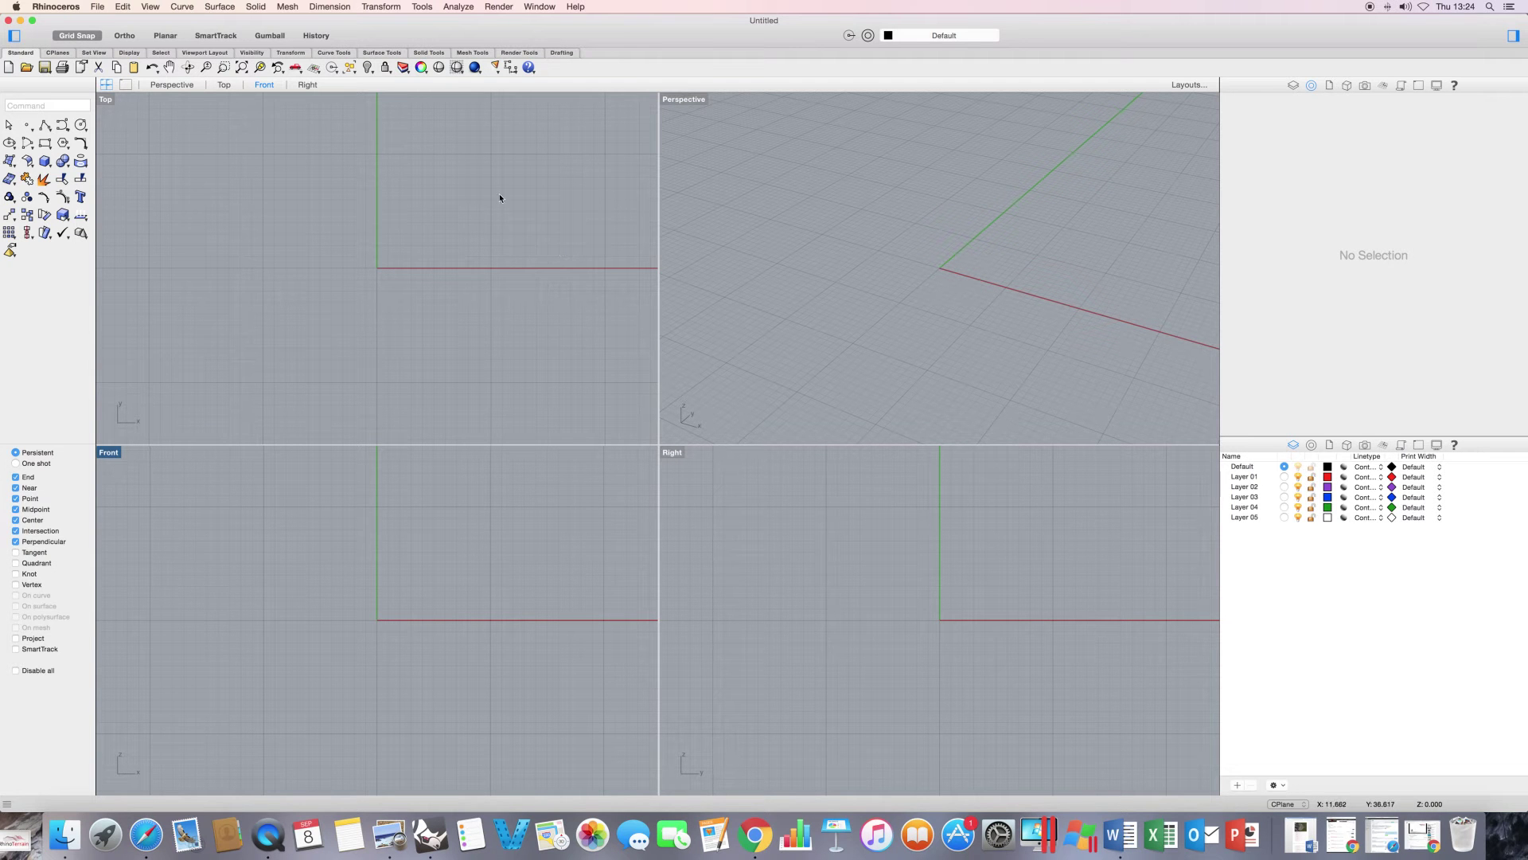
Create a corner-to-corner solid box about 6 by 5 units around the origin on the ground plane, with a height of about 5 units.
click(256, 7)
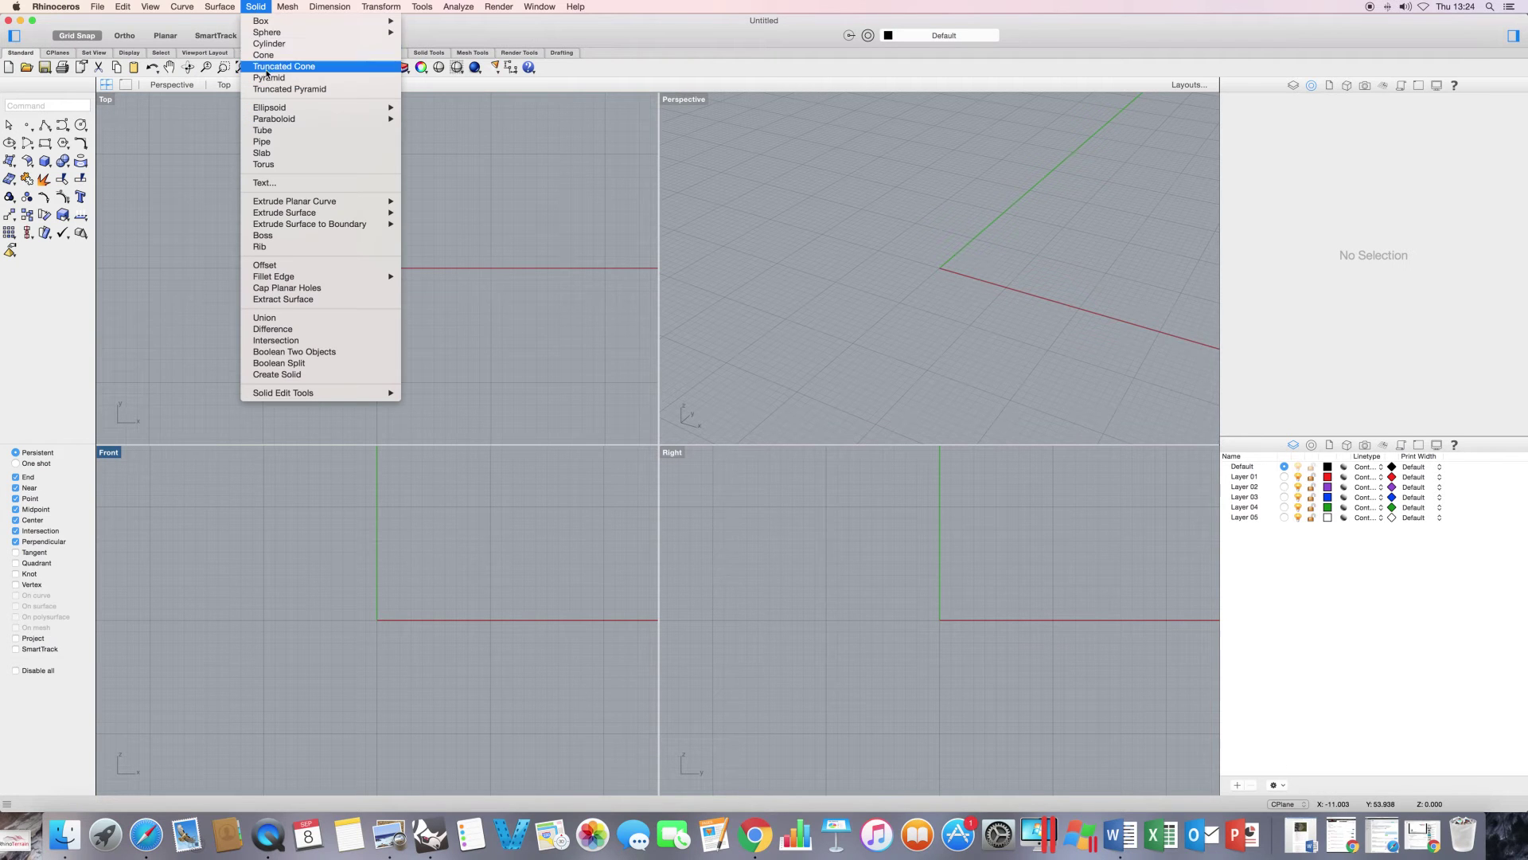
mouse_move(274, 21)
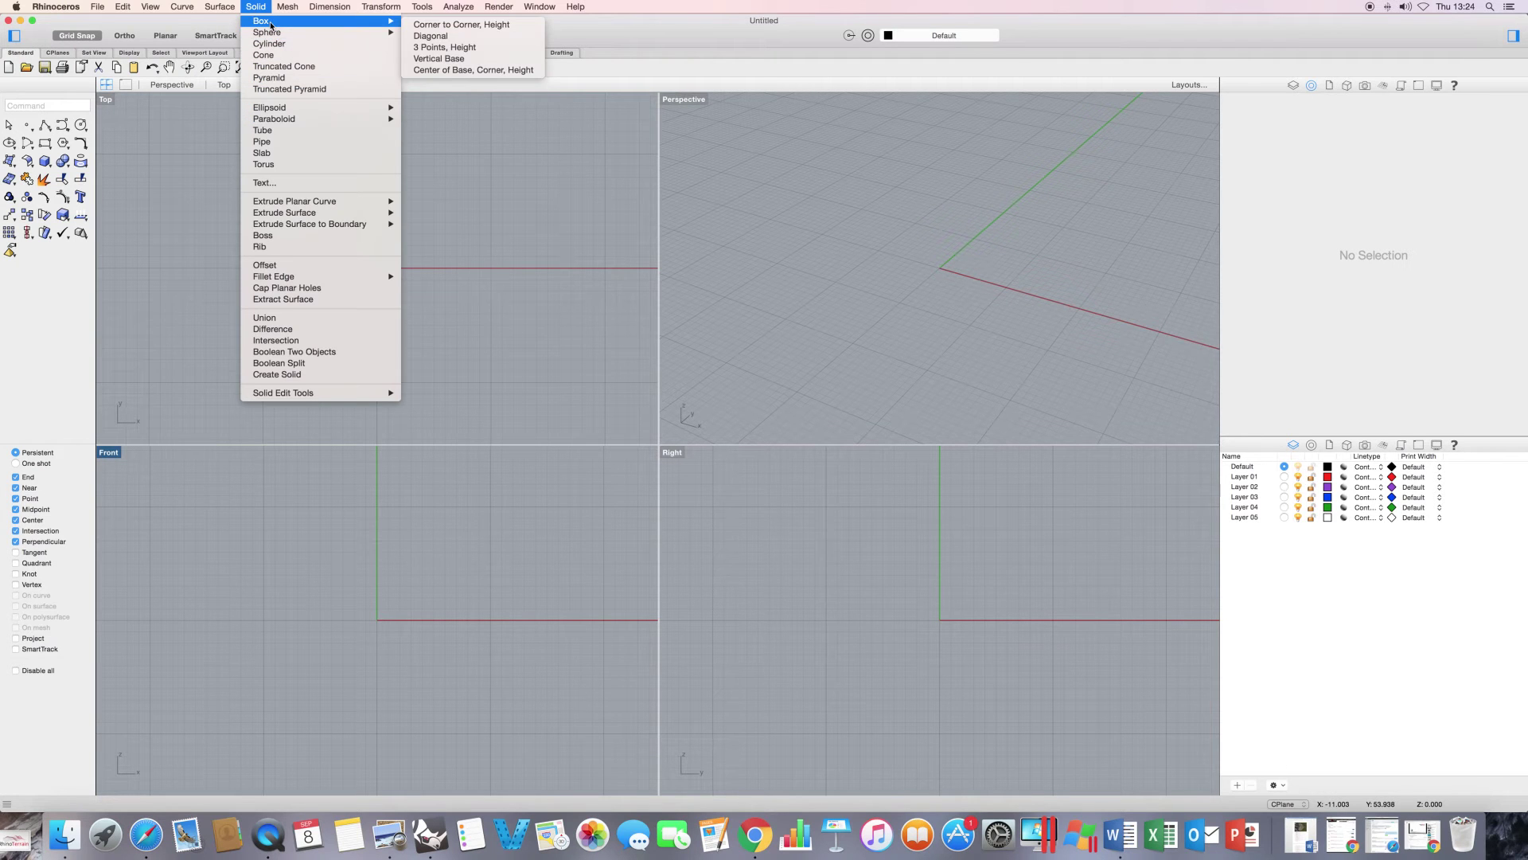
click(447, 26)
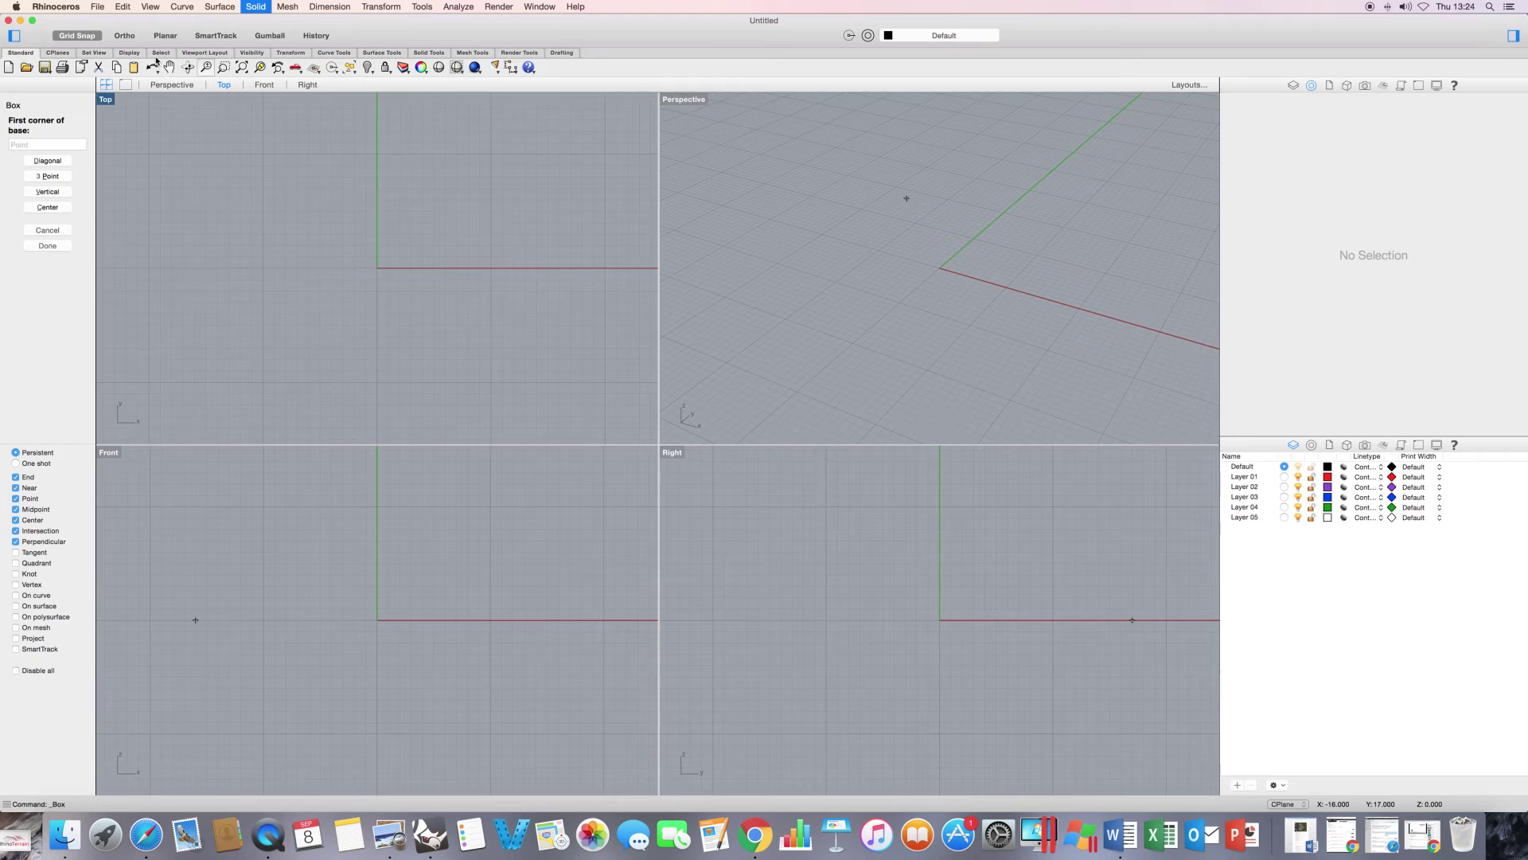
scroll(369, 316, down, 4)
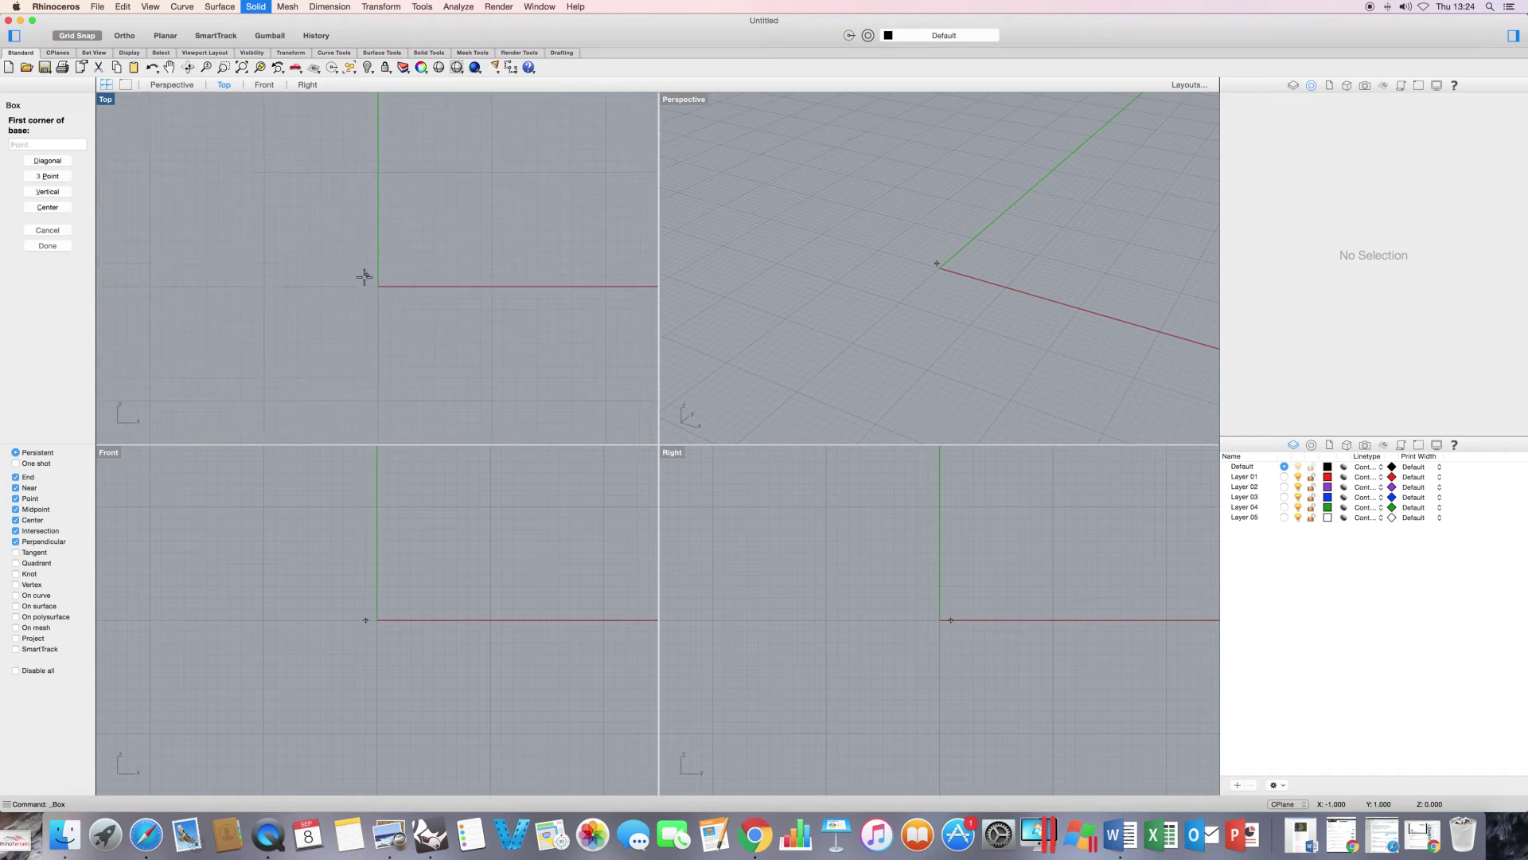
scroll(364, 278, up, 6)
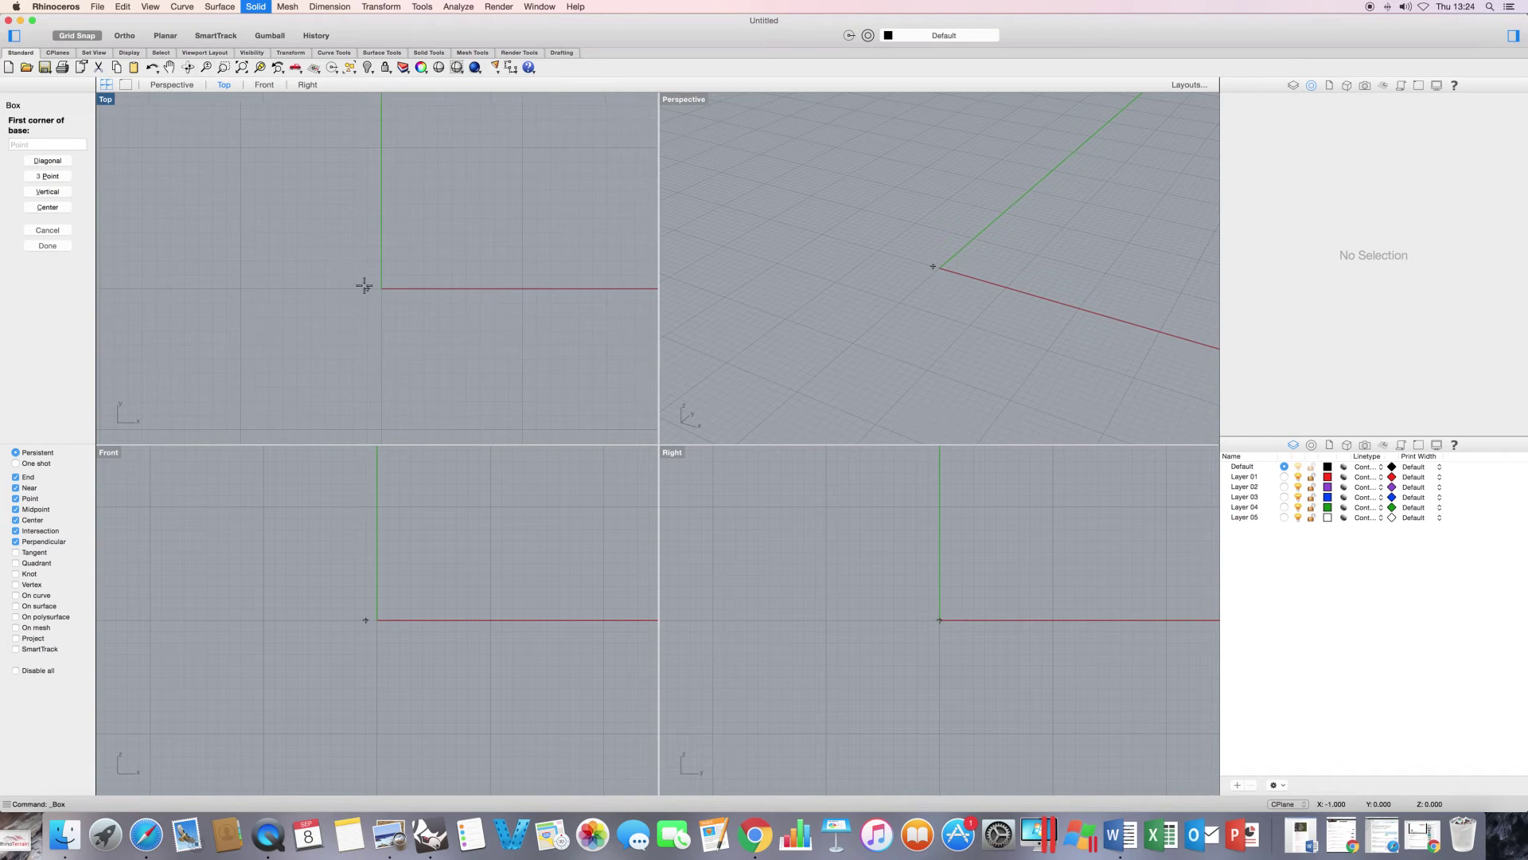
click(340, 248)
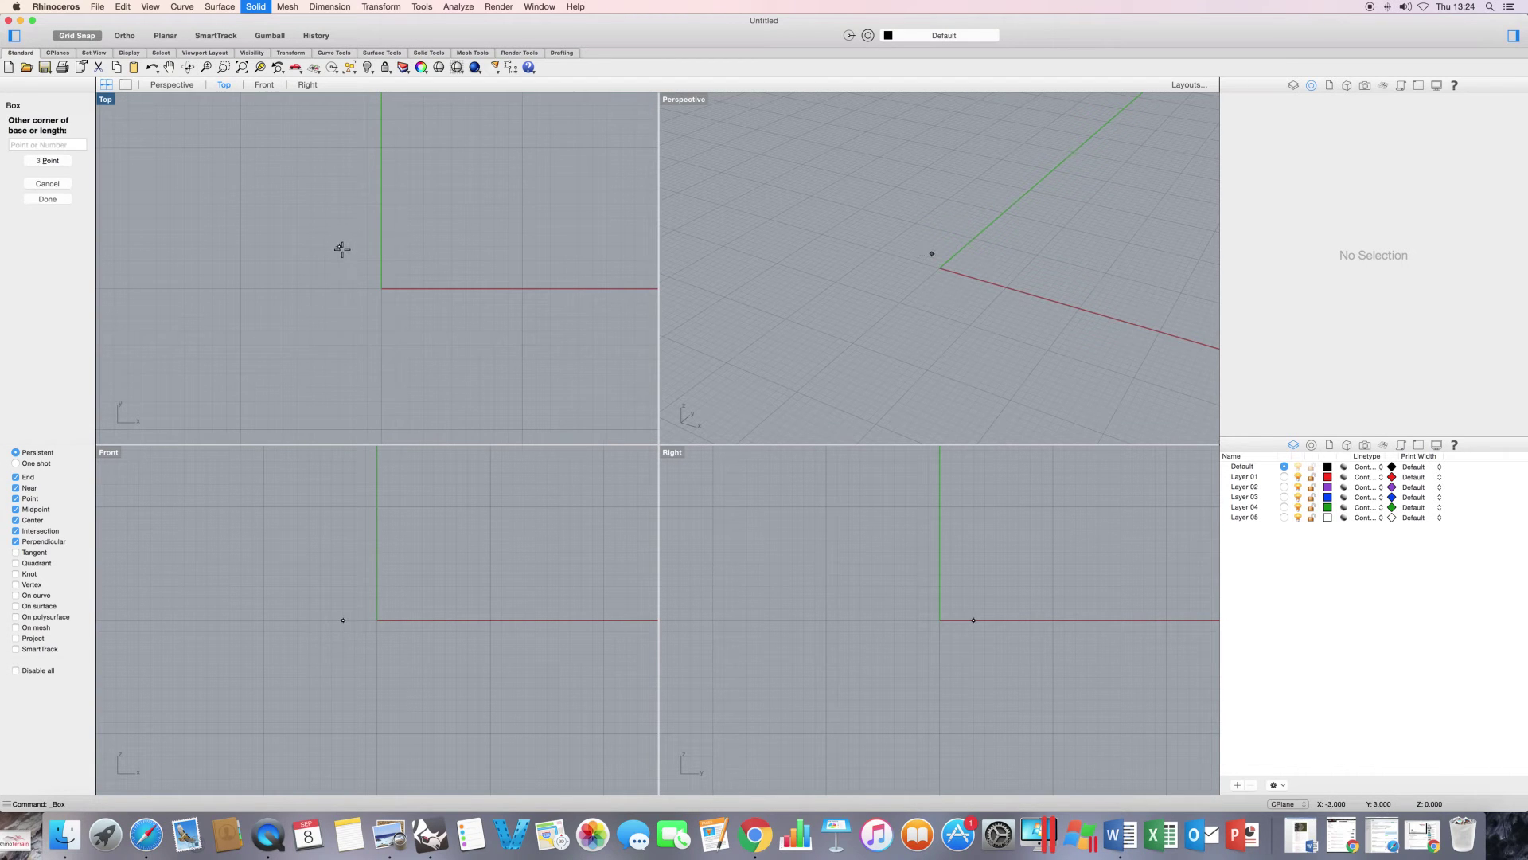
click(424, 316)
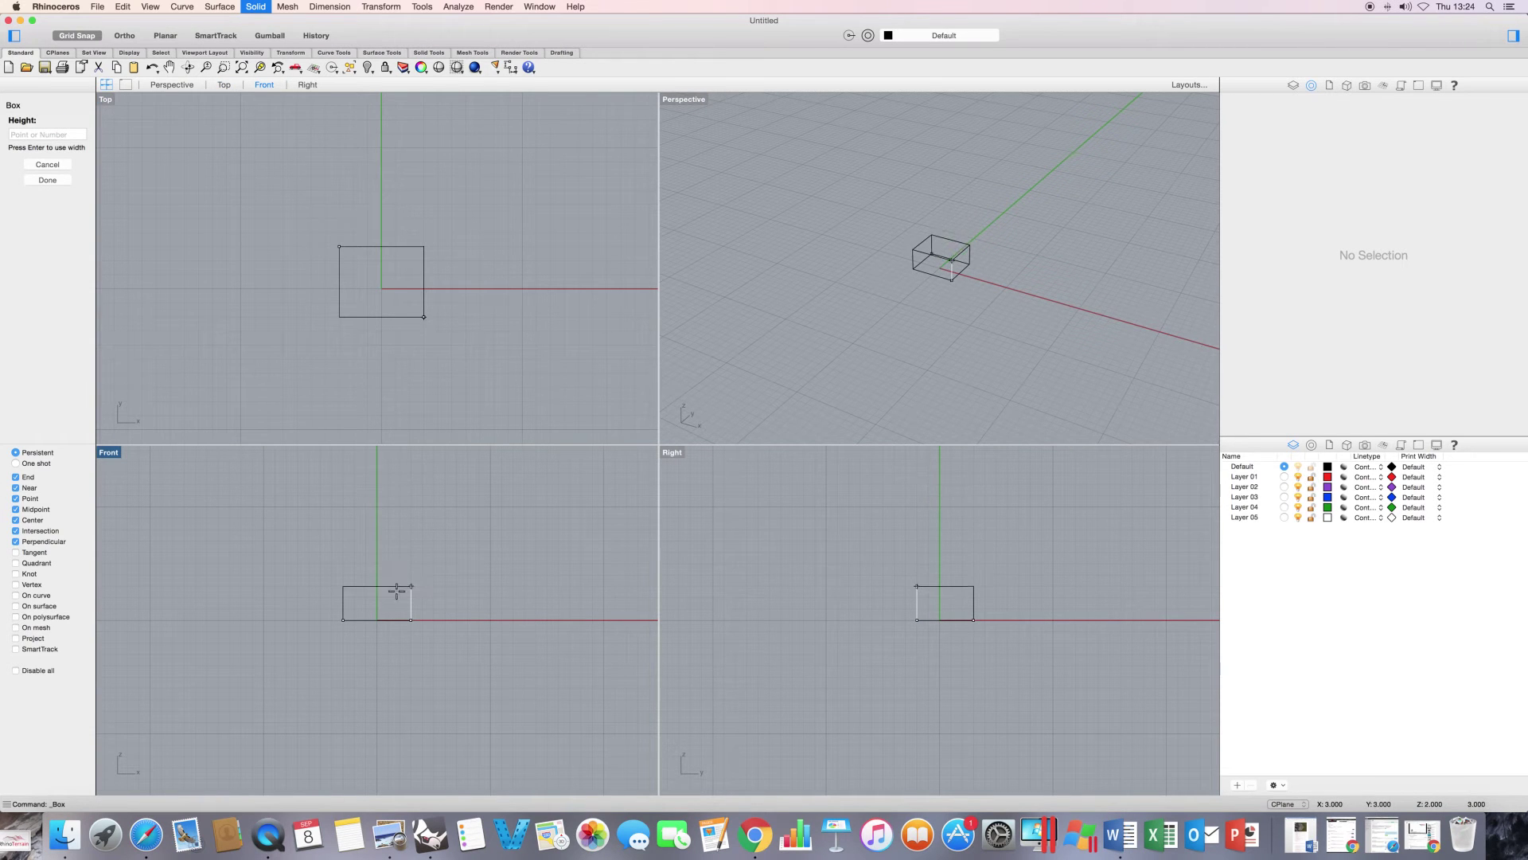
scroll(396, 572, up, 1)
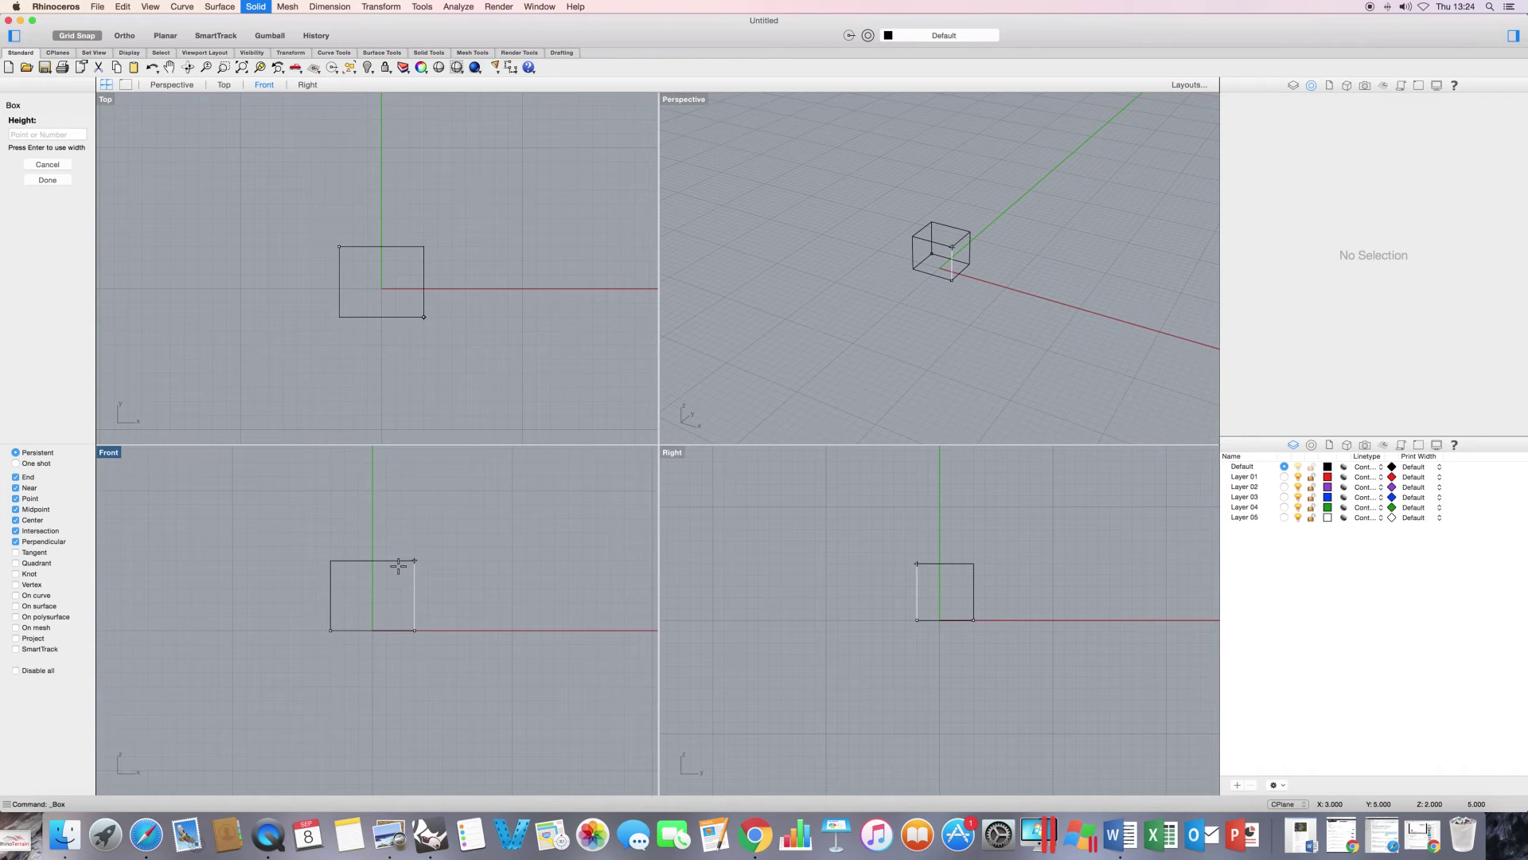
click(398, 565)
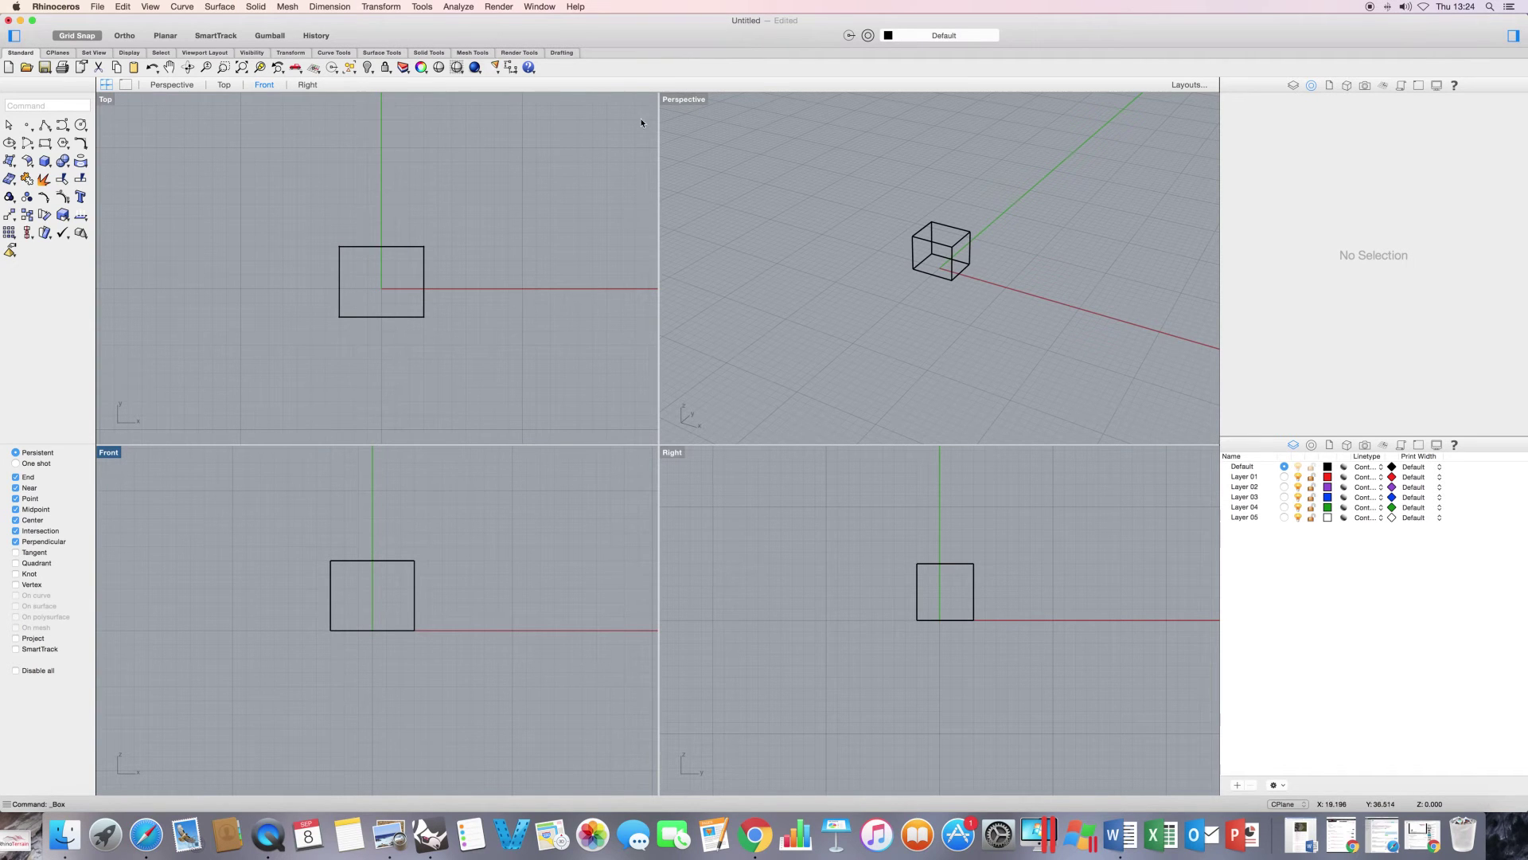
Set the Perspective viewport's display mode to Ghosted and view the box from a closer angle.
click(683, 104)
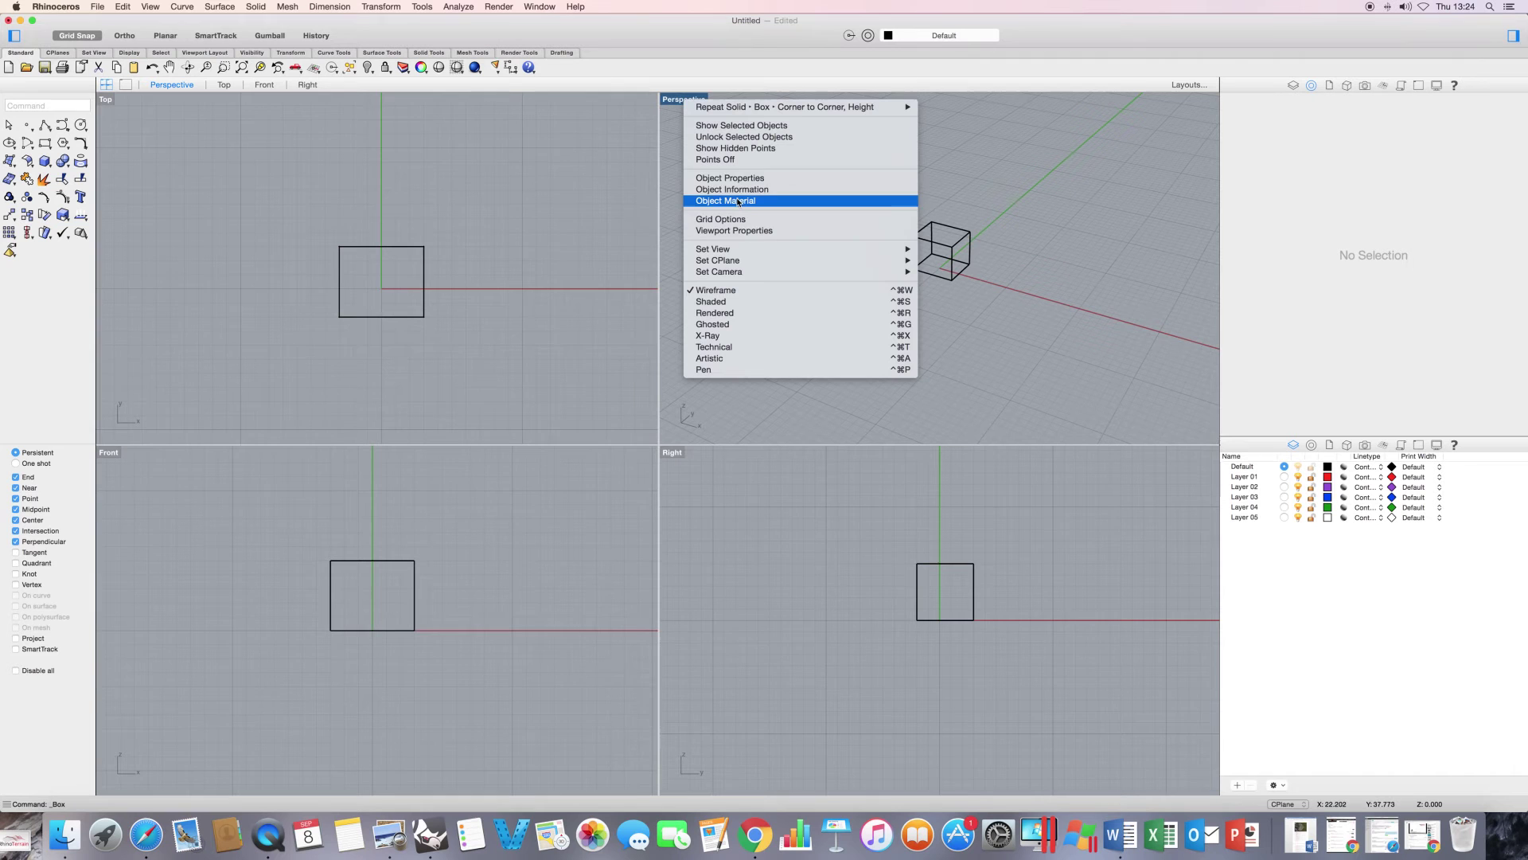
click(739, 323)
right_drag(792, 297, 985, 242)
click(966, 212)
Create a center-radius sphere centered on the box's upper front corner, with a radius of about 3 units.
click(257, 7)
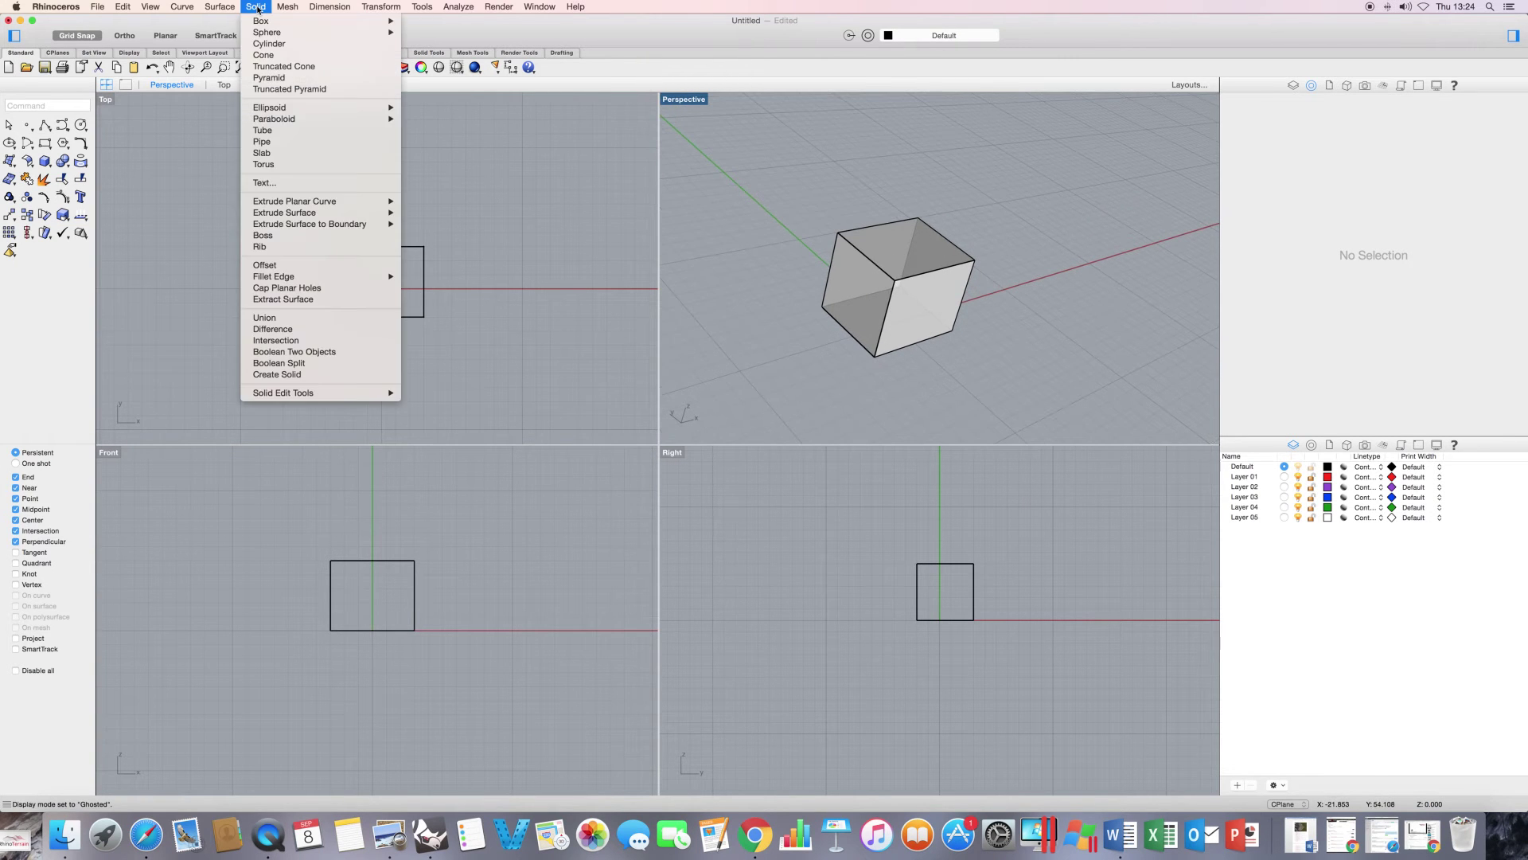
mouse_move(366, 32)
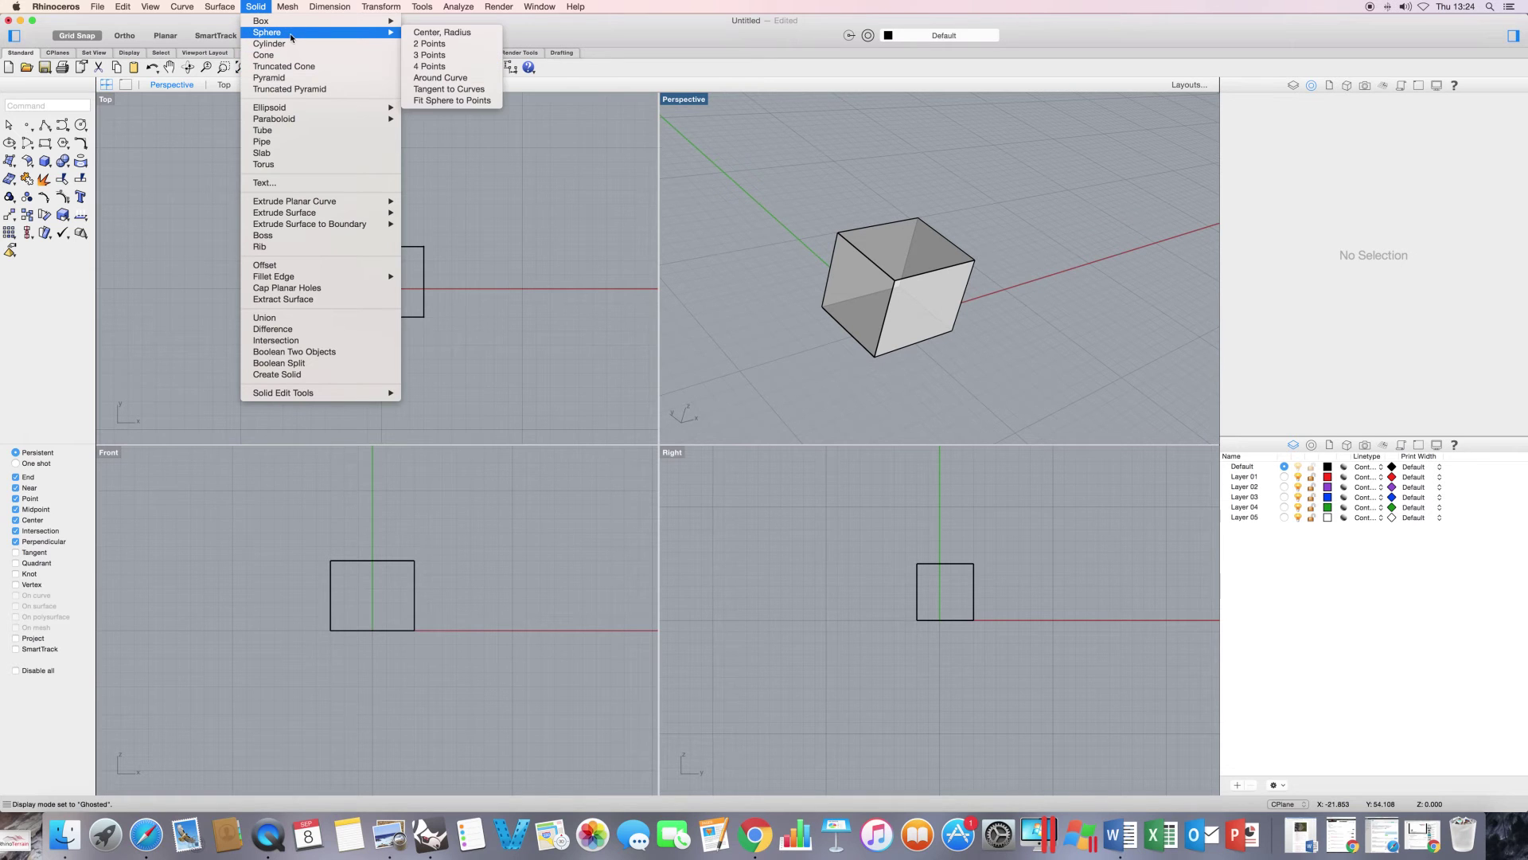
click(445, 33)
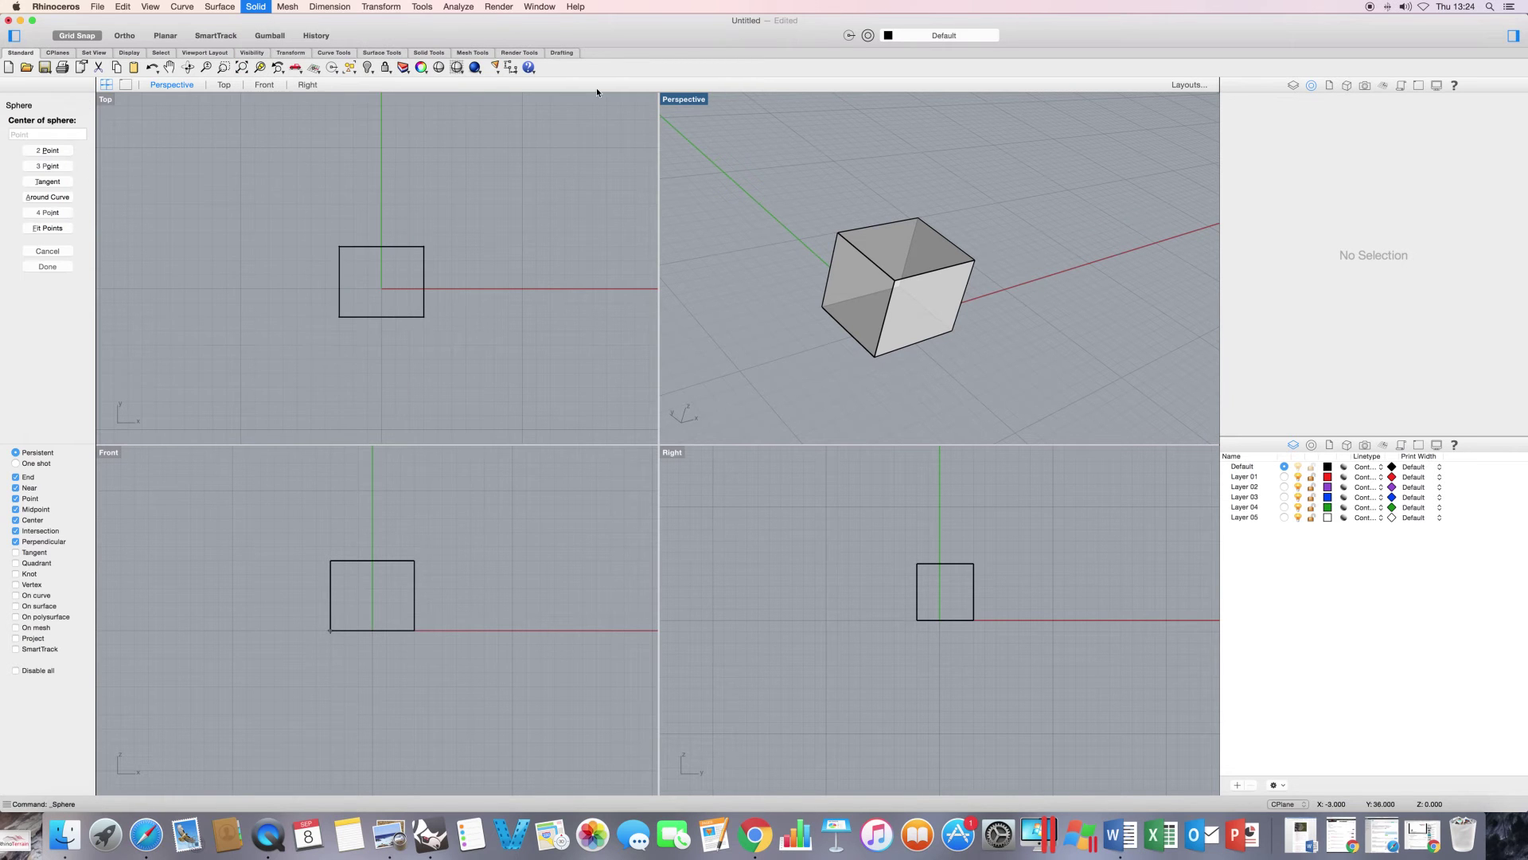
click(976, 259)
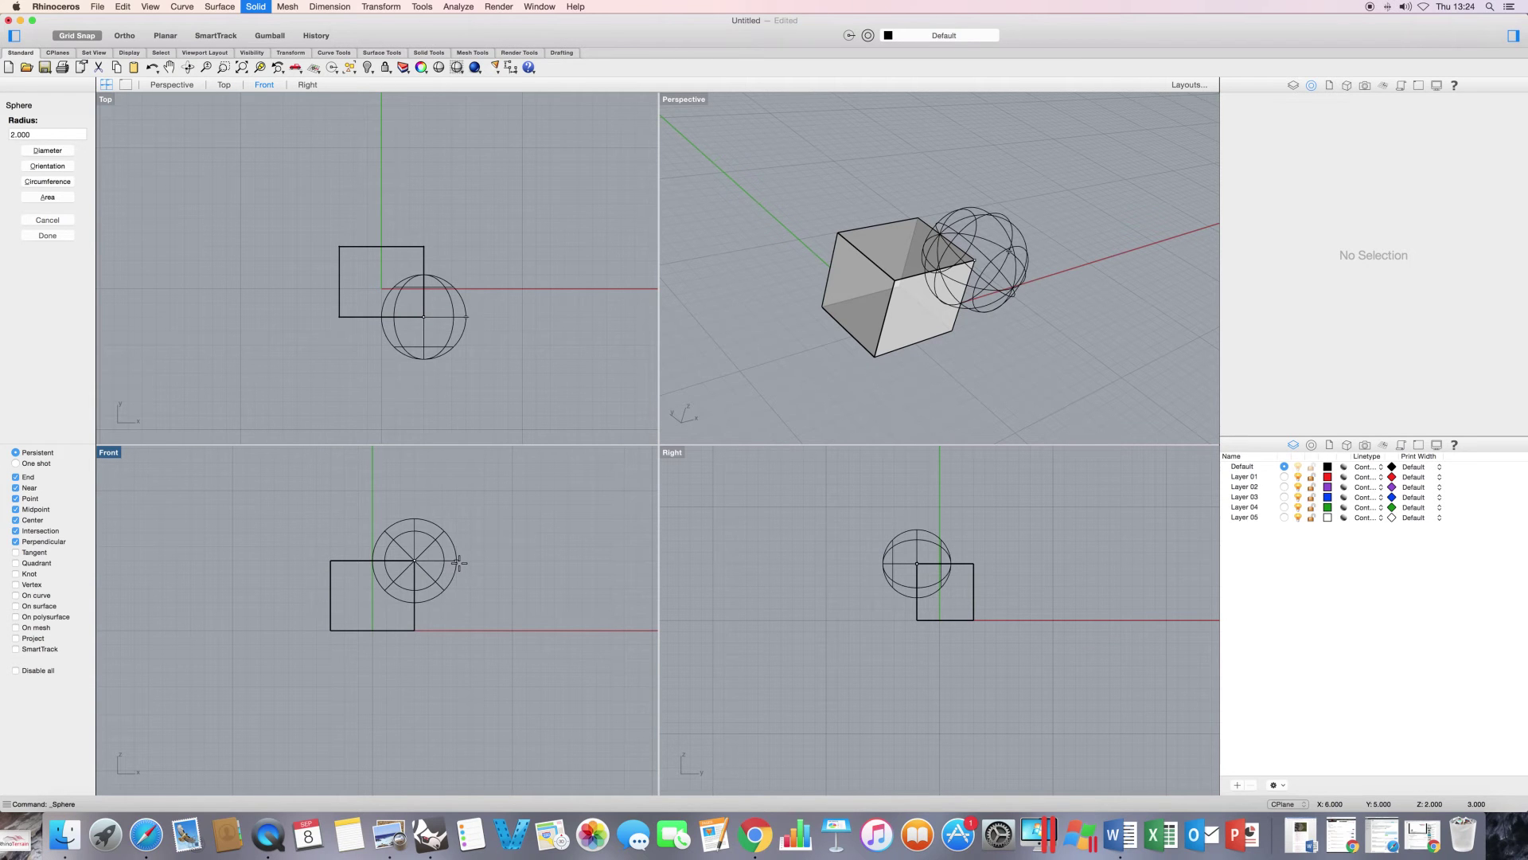
click(459, 563)
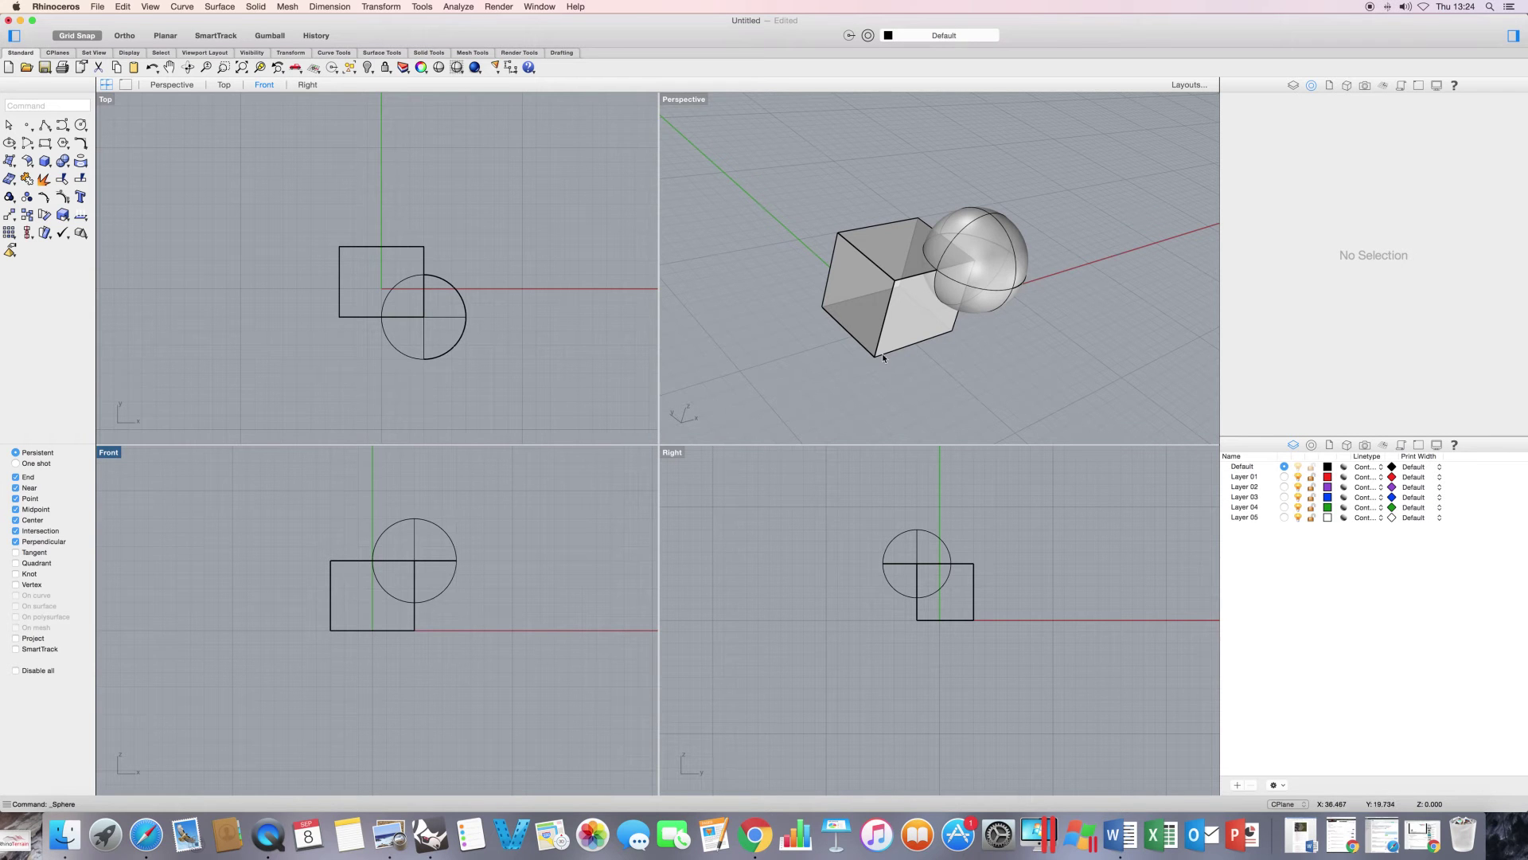
Maximize the Perspective viewport and start Boolean Two Objects on the box and the sphere, with the input objects deleted.
right_drag(984, 287, 802, 276)
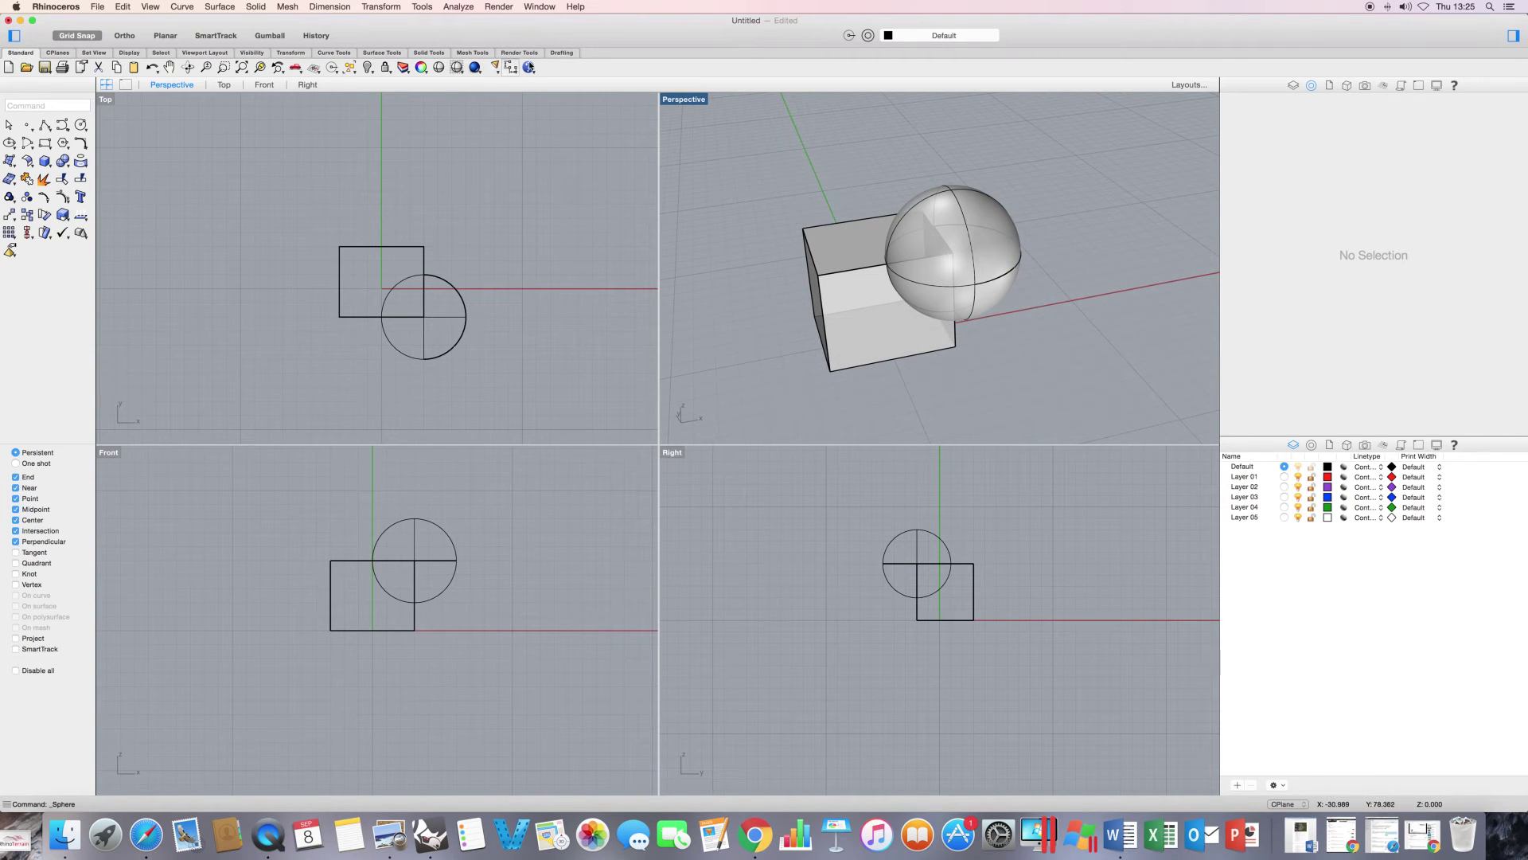
double_click(679, 101)
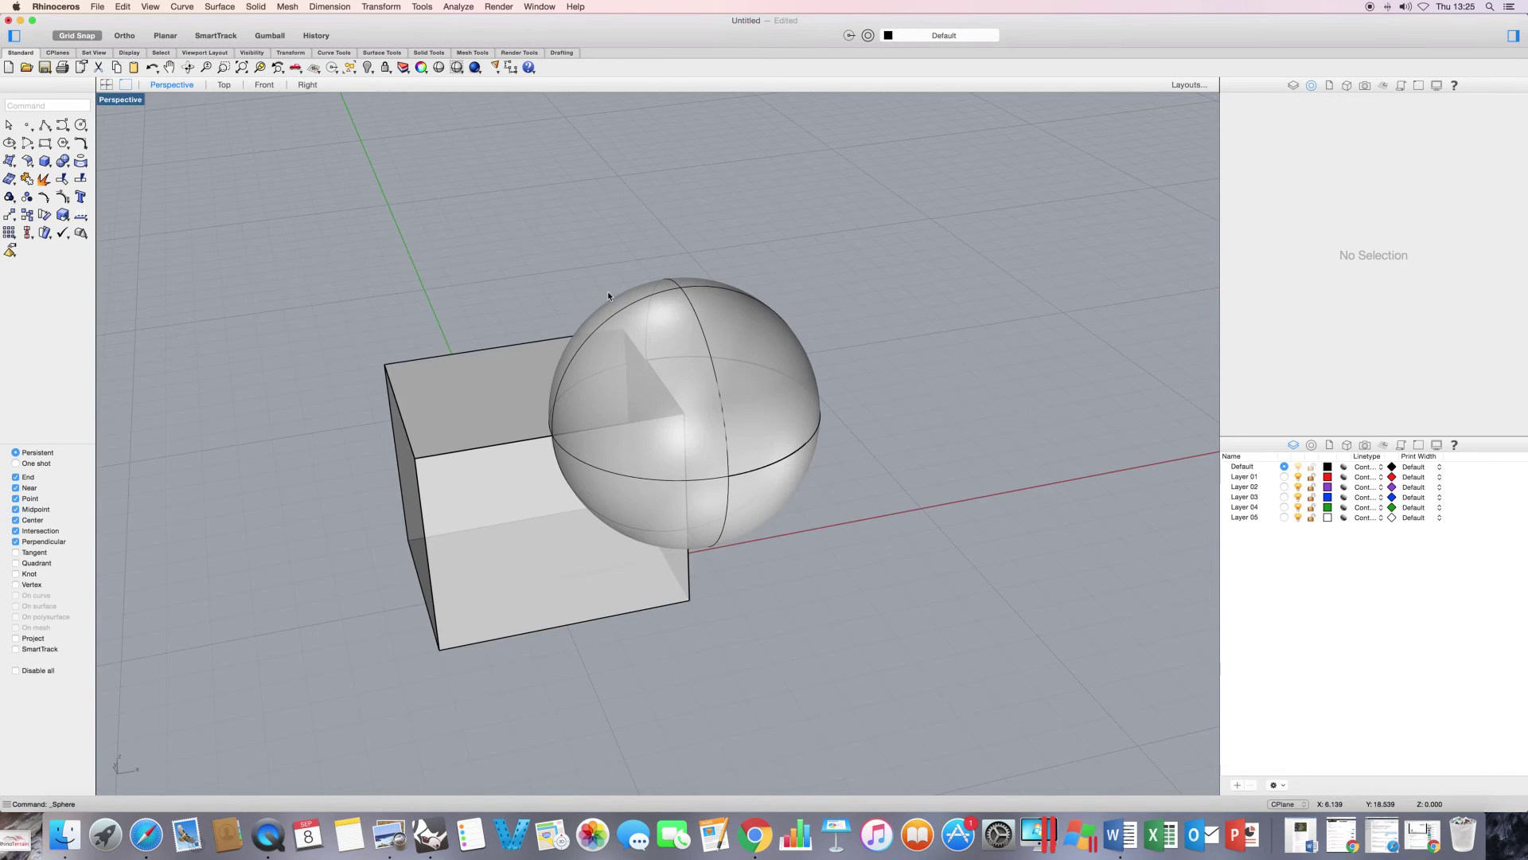
mouse_move(610, 293)
right_down()
mouse_move(581, 296)
mouse_move(610, 294)
right_up()
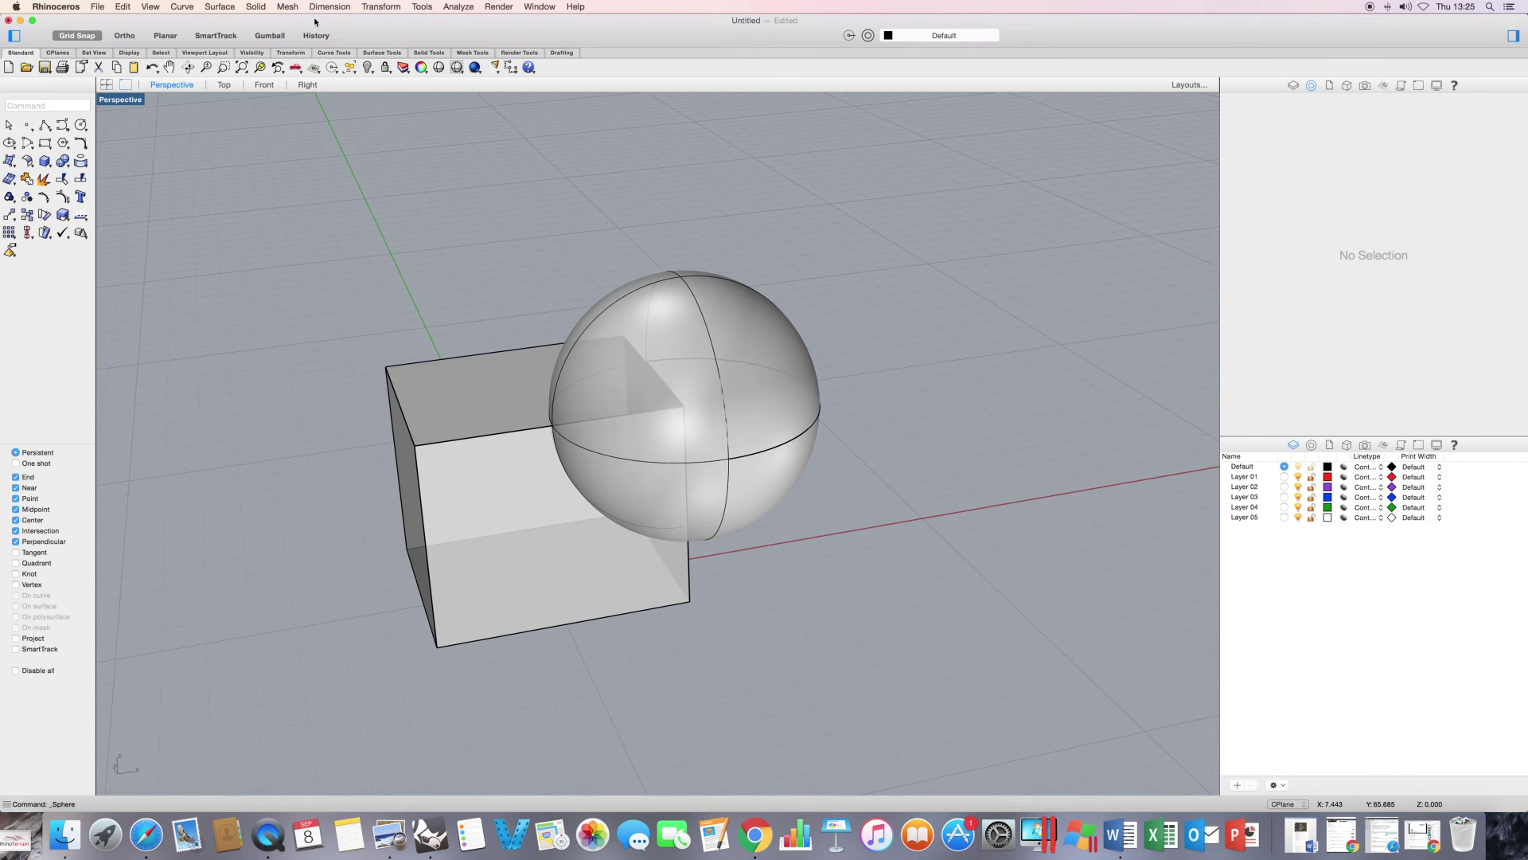
click(255, 6)
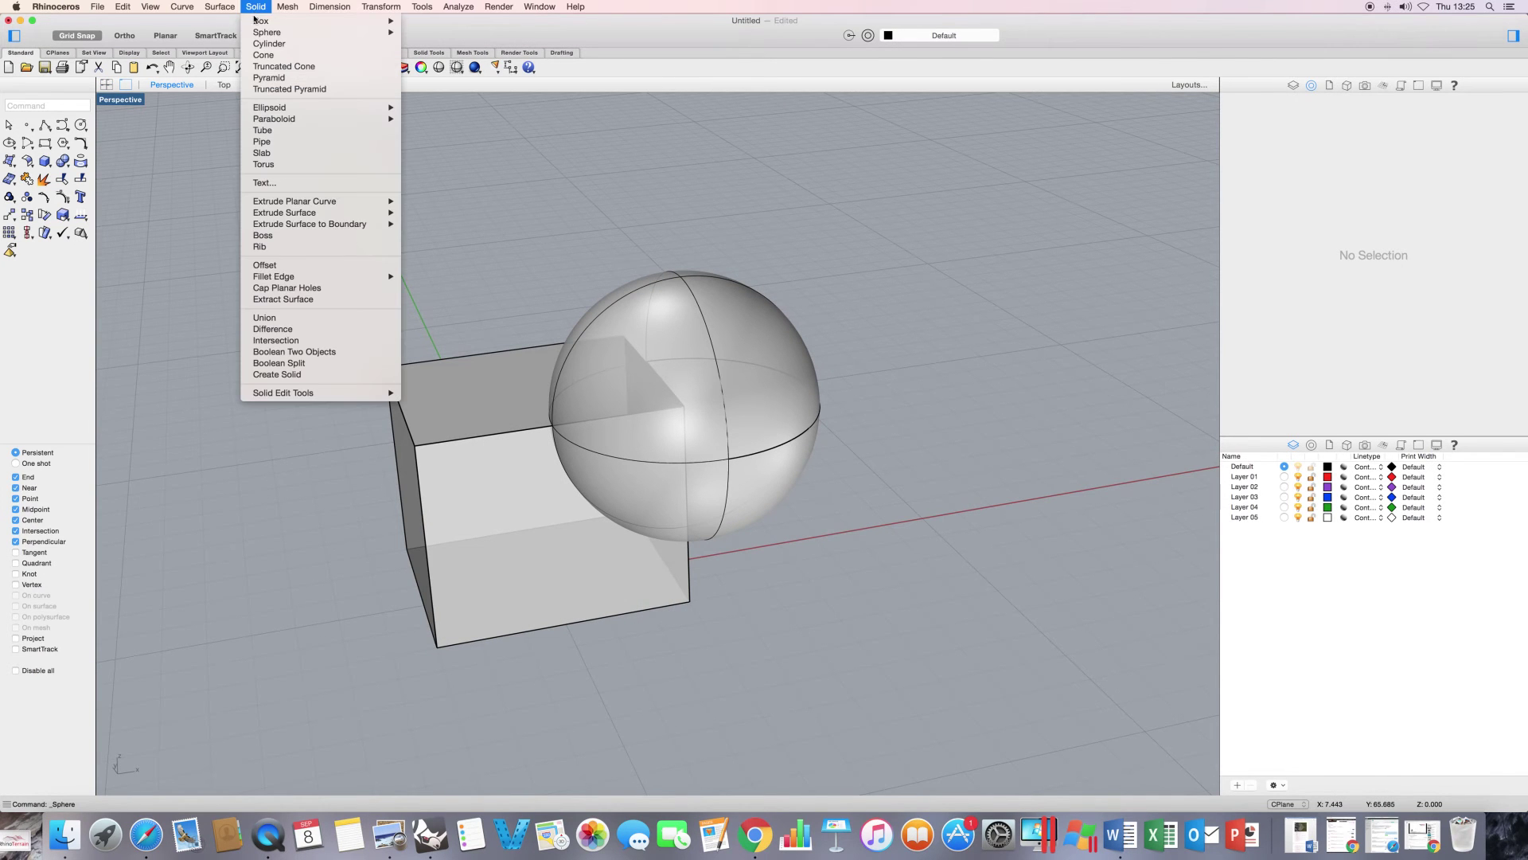
click(317, 352)
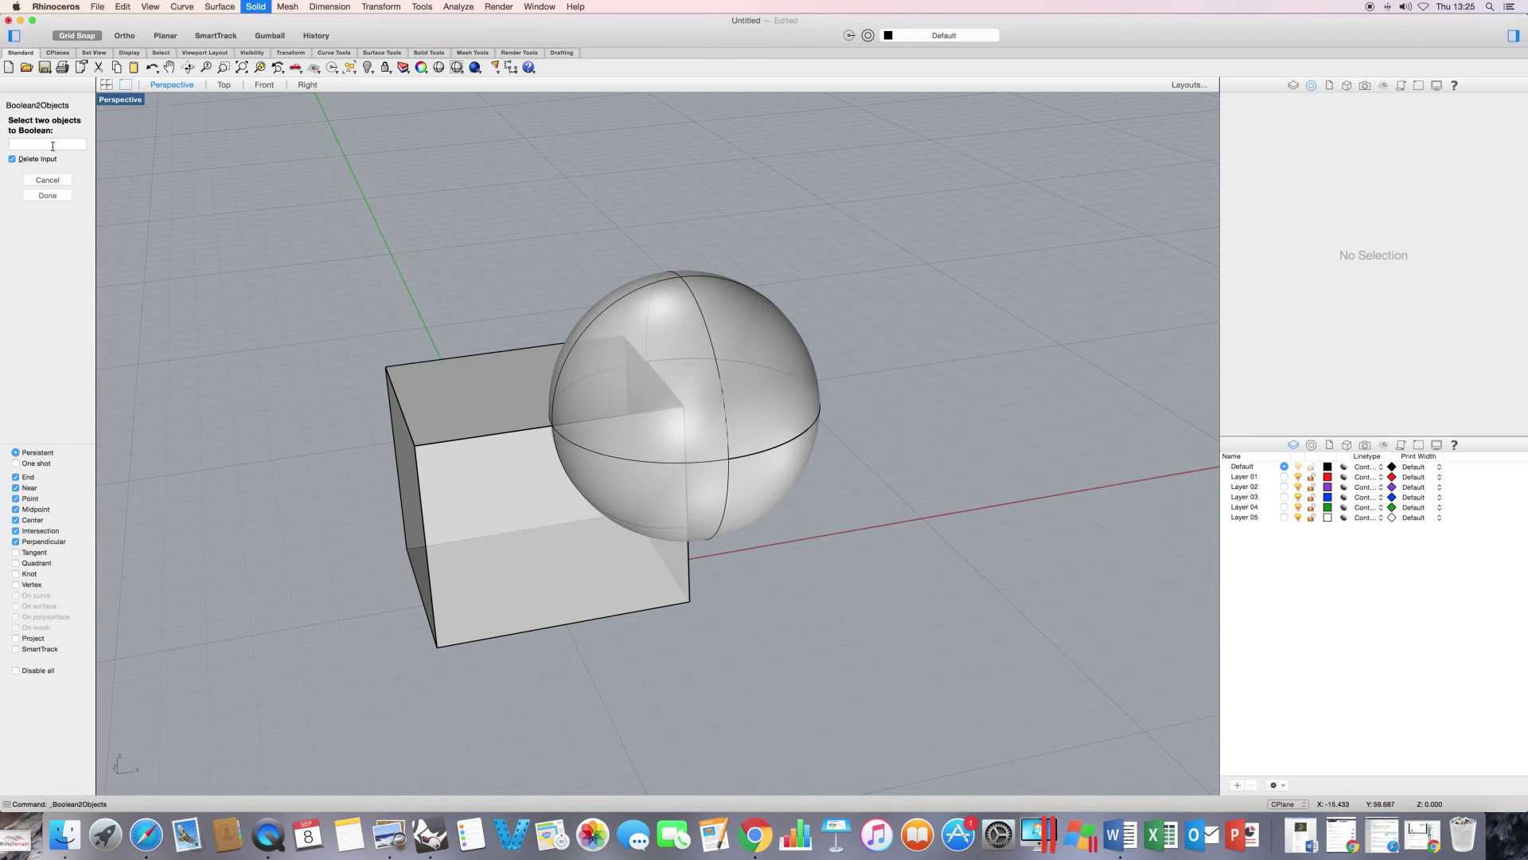
click(519, 380)
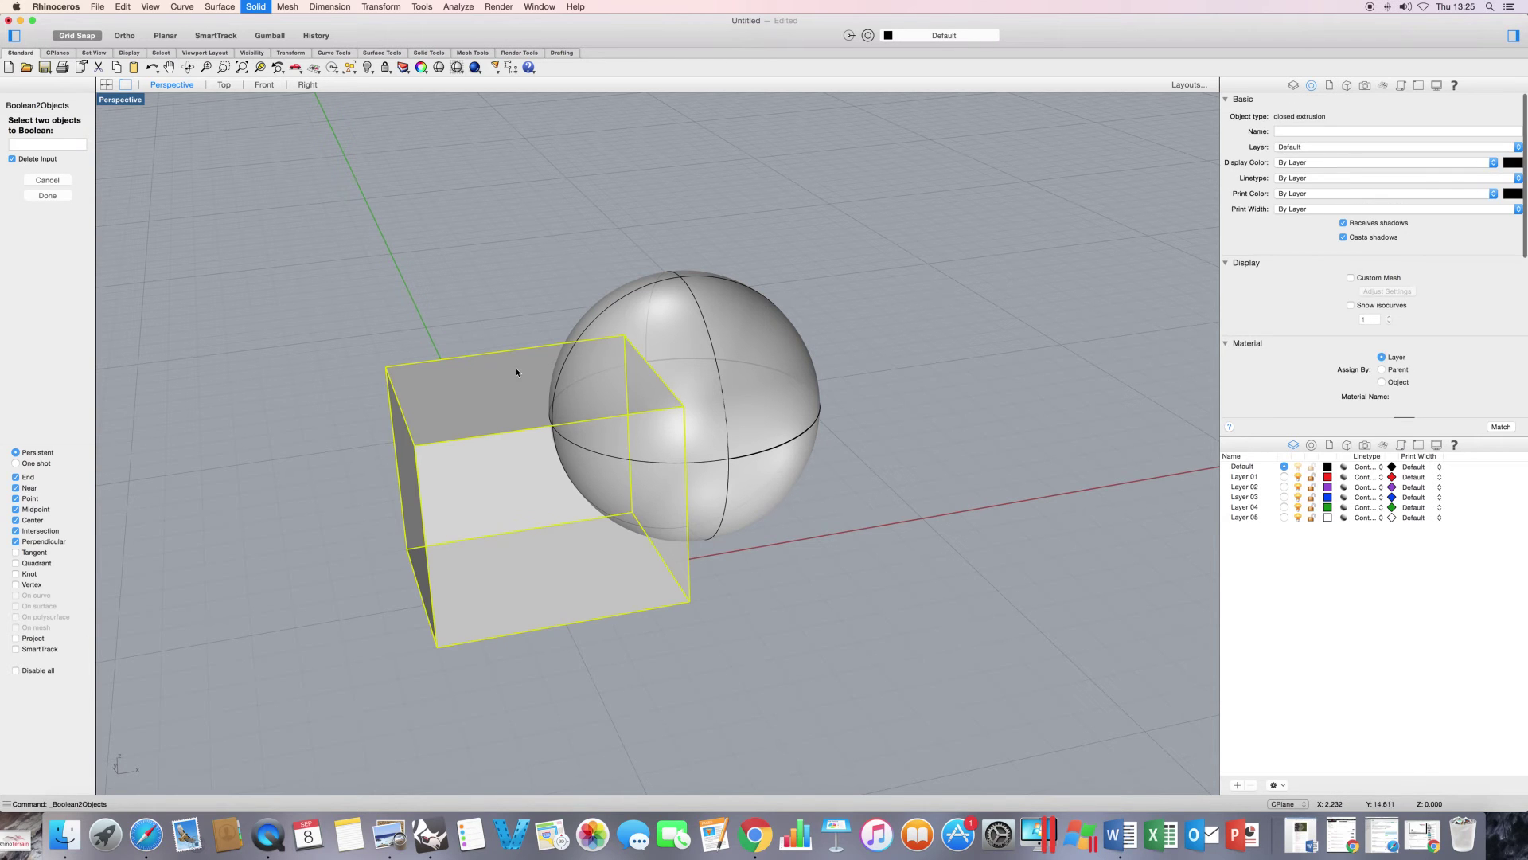
click(687, 296)
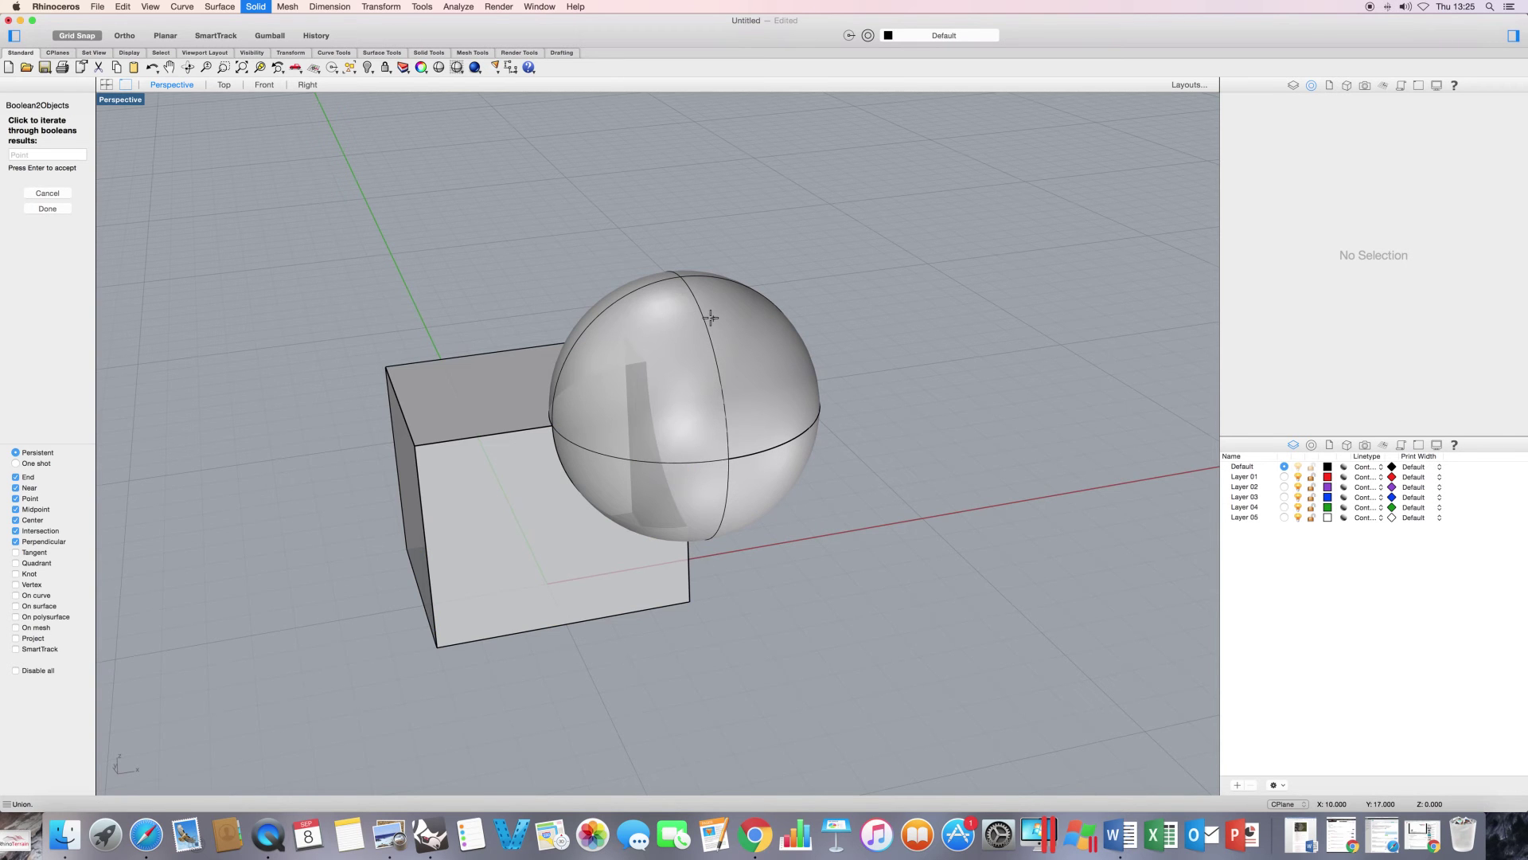
Preview the Boolean results one by one: union, intersection, A minus B, B minus A and inverse intersection.
mouse_move(711, 317)
right_down()
mouse_move(822, 387)
mouse_move(709, 316)
right_up()
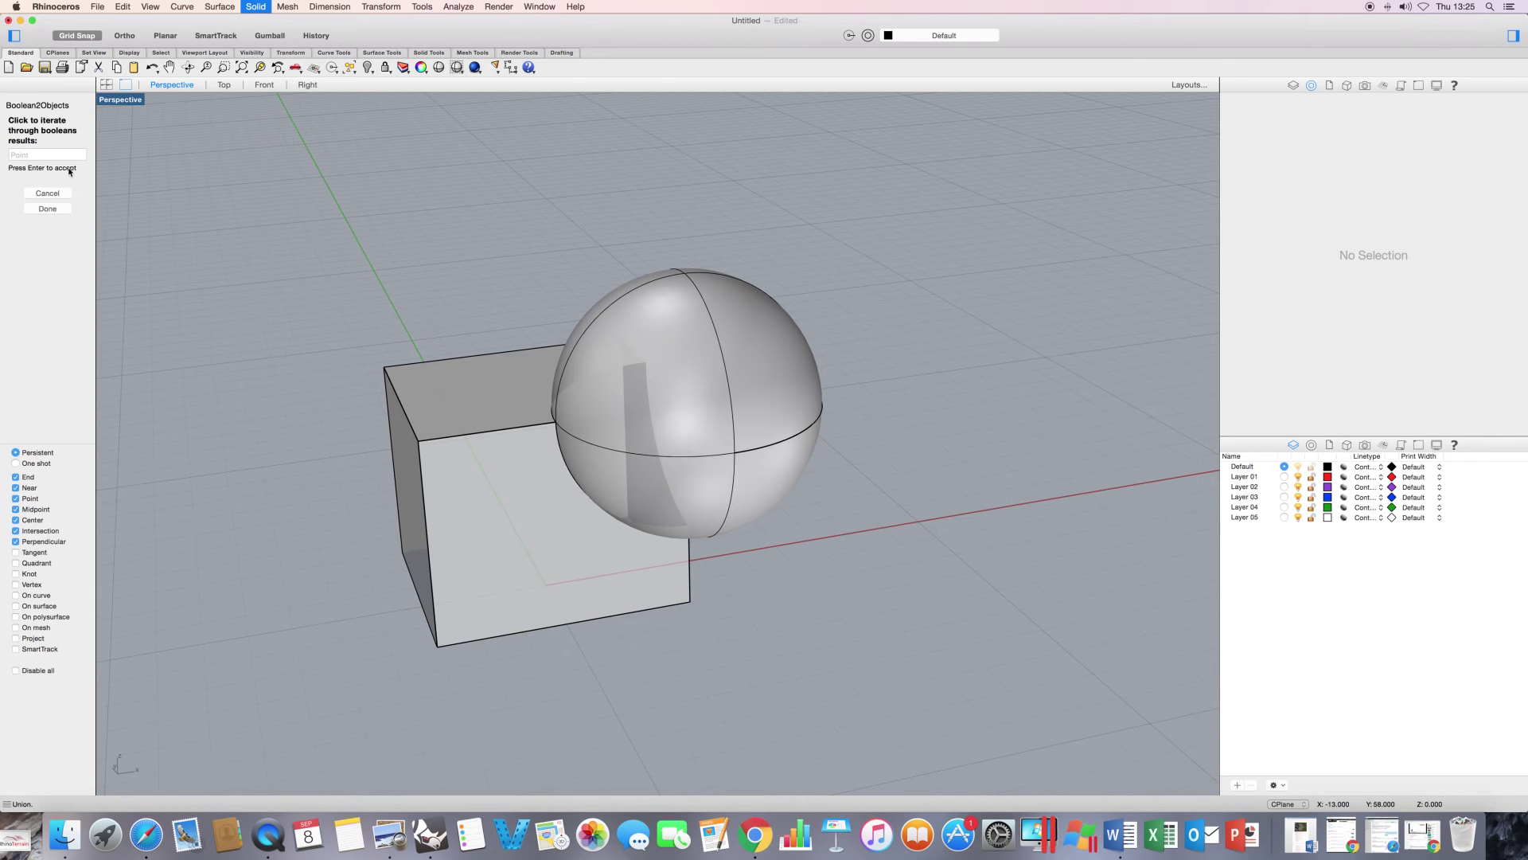
click(886, 353)
right_drag(886, 354, 872, 357)
scroll(873, 356, left, 5)
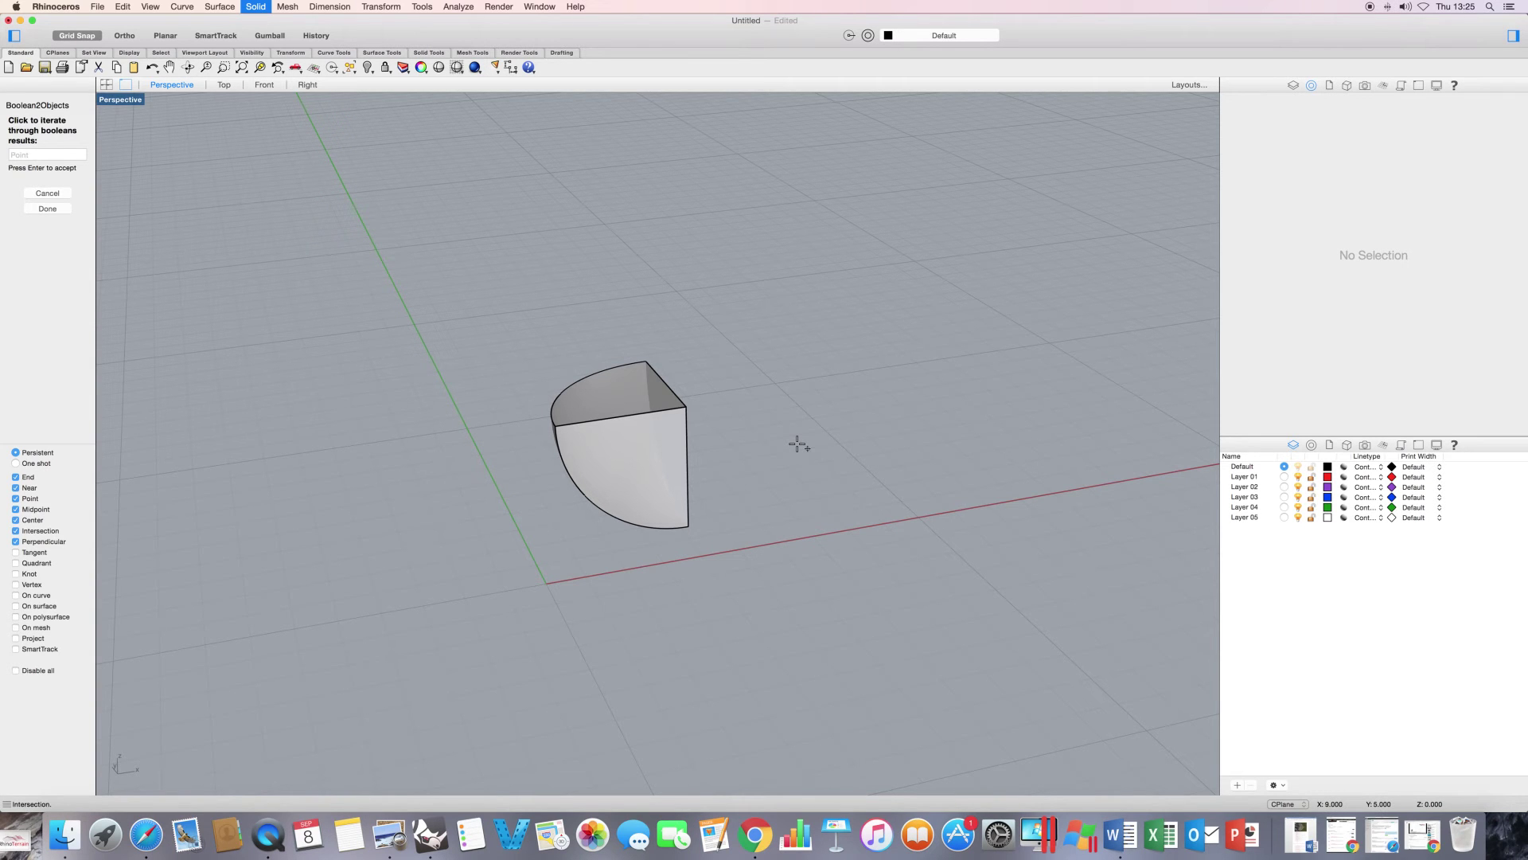
right_drag(797, 443, 792, 439)
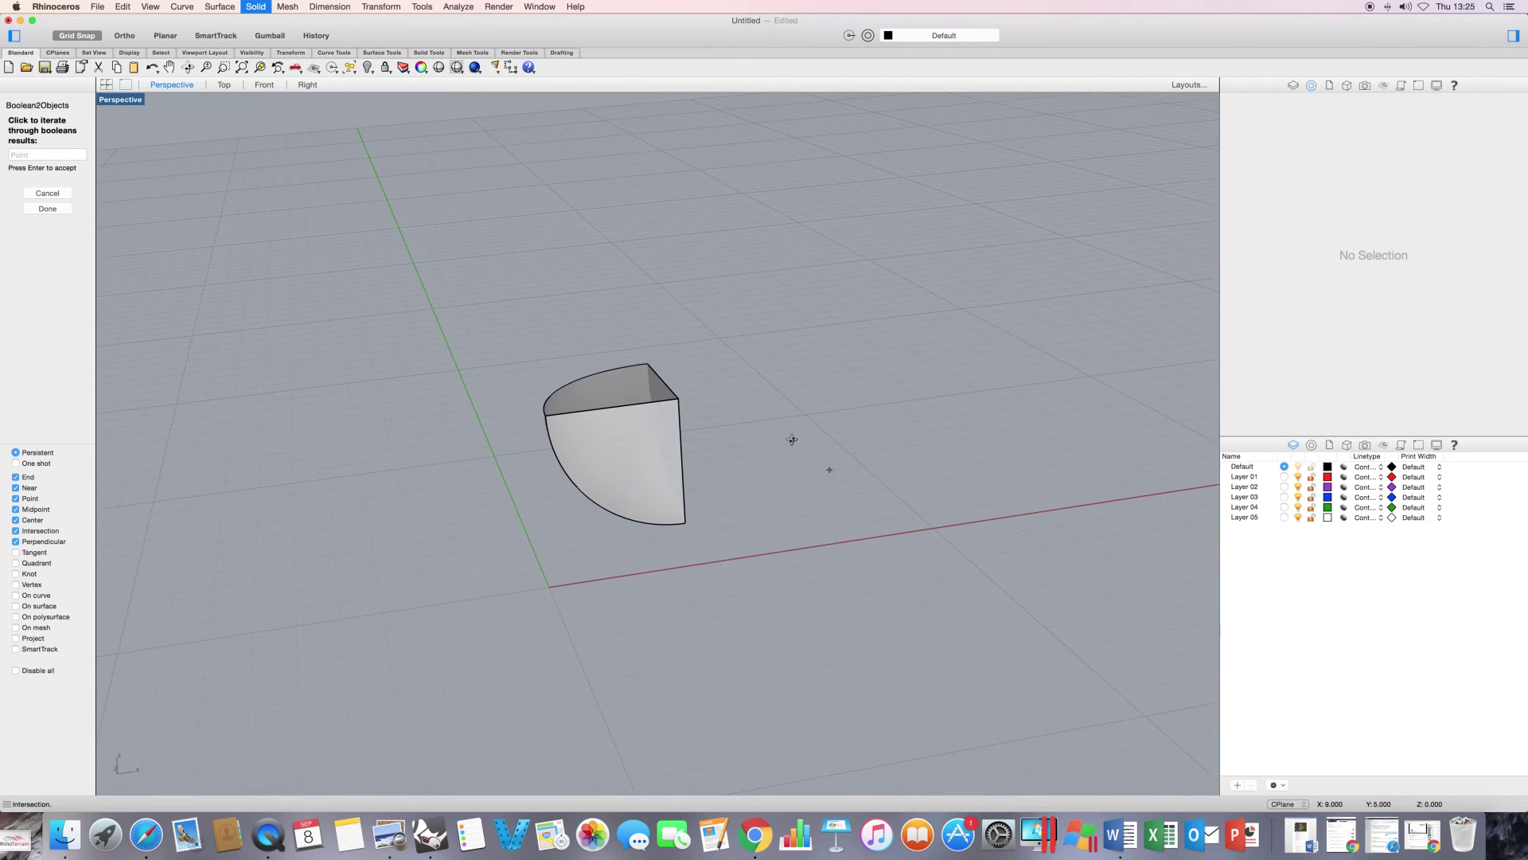
click(770, 429)
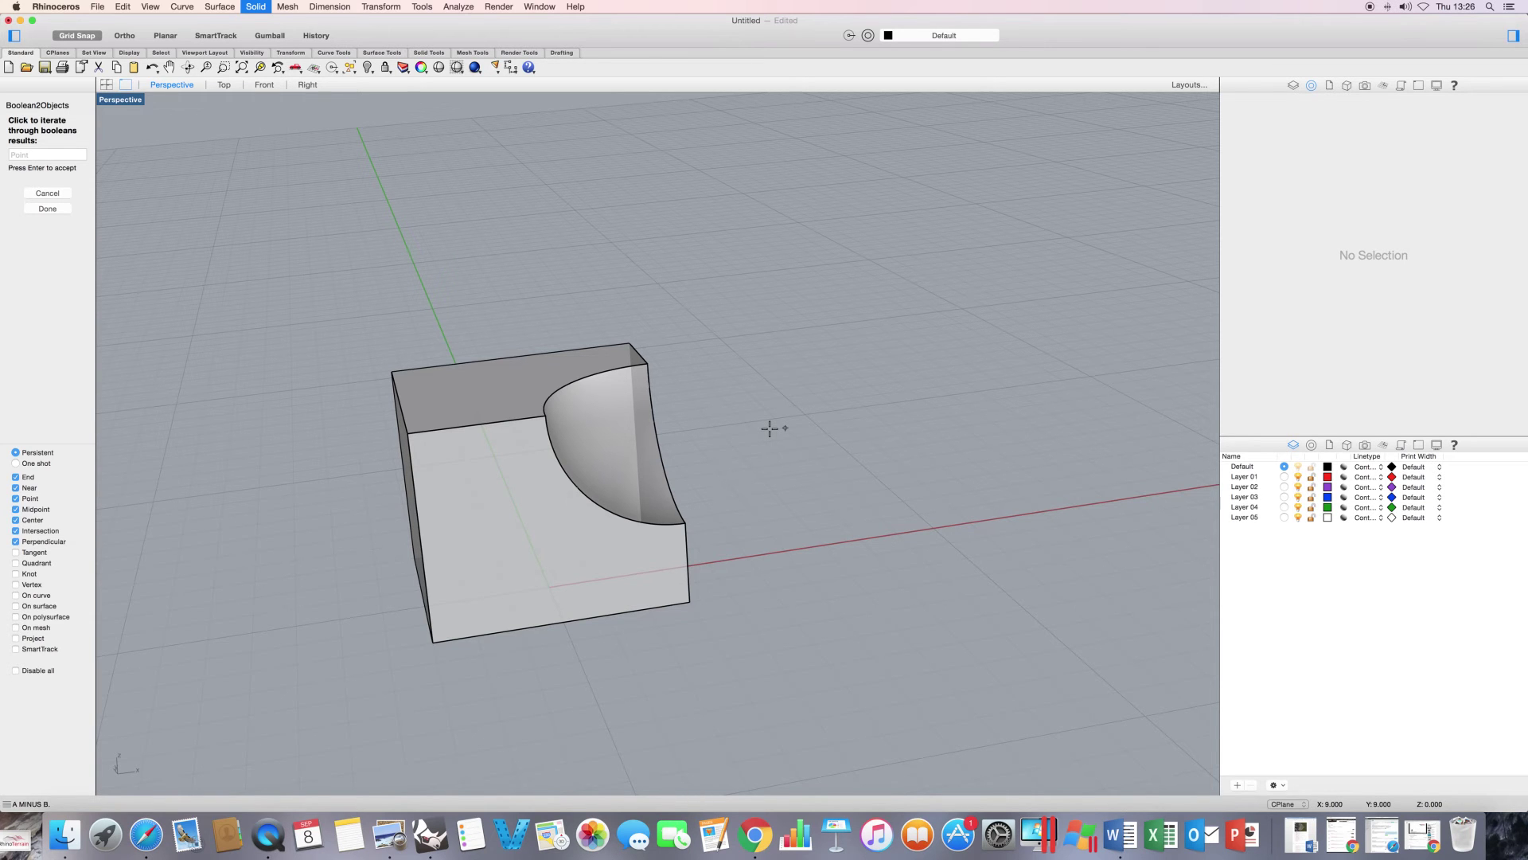
click(770, 428)
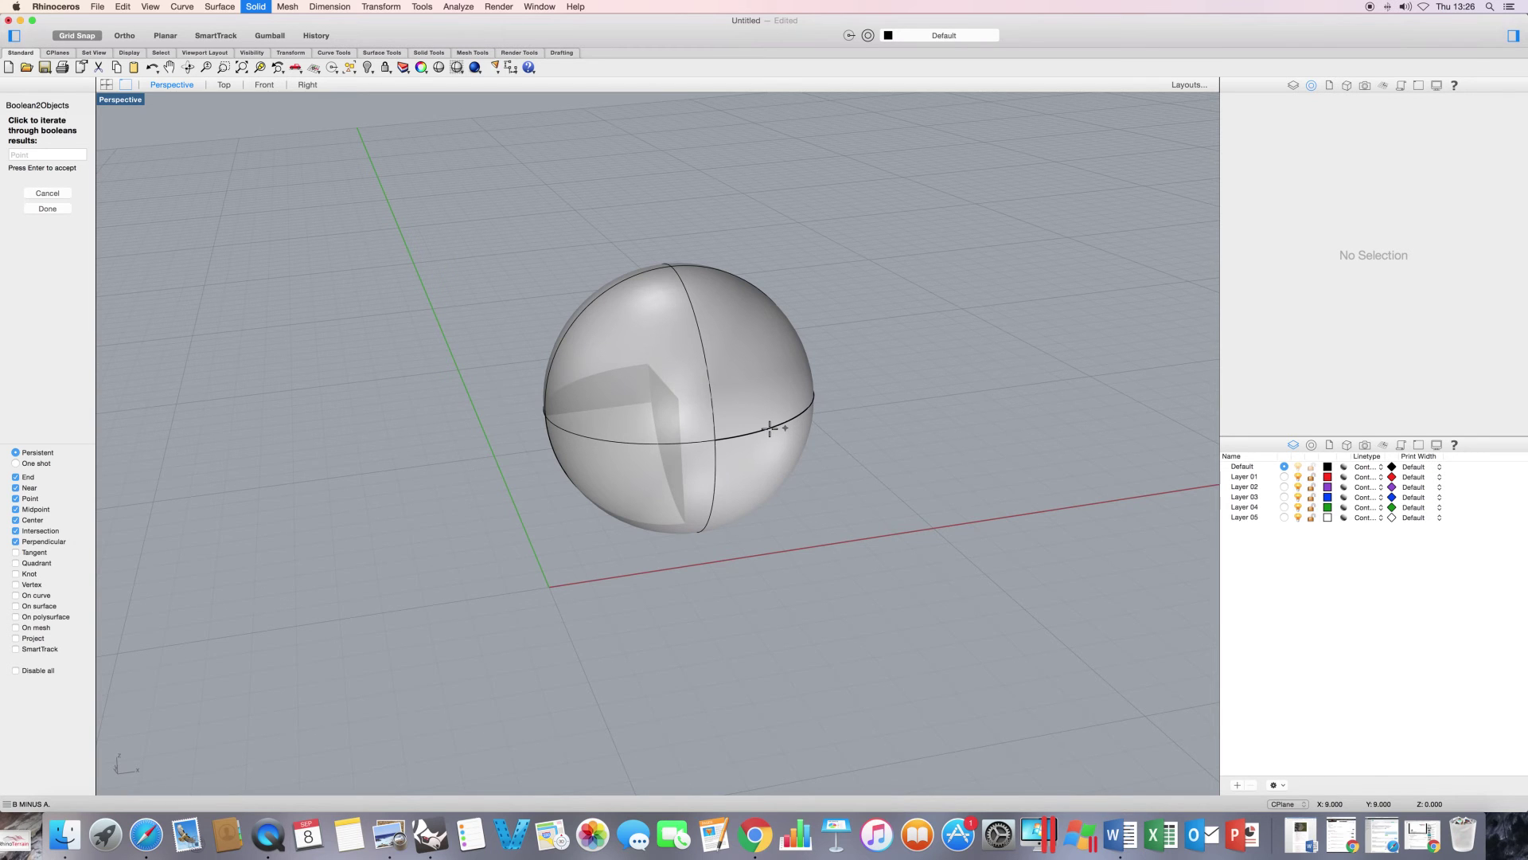
mouse_move(542, 492)
right_down()
mouse_move(580, 488)
mouse_move(481, 423)
mouse_move(355, 505)
mouse_move(440, 515)
mouse_move(557, 483)
mouse_move(549, 500)
right_up()
click(896, 446)
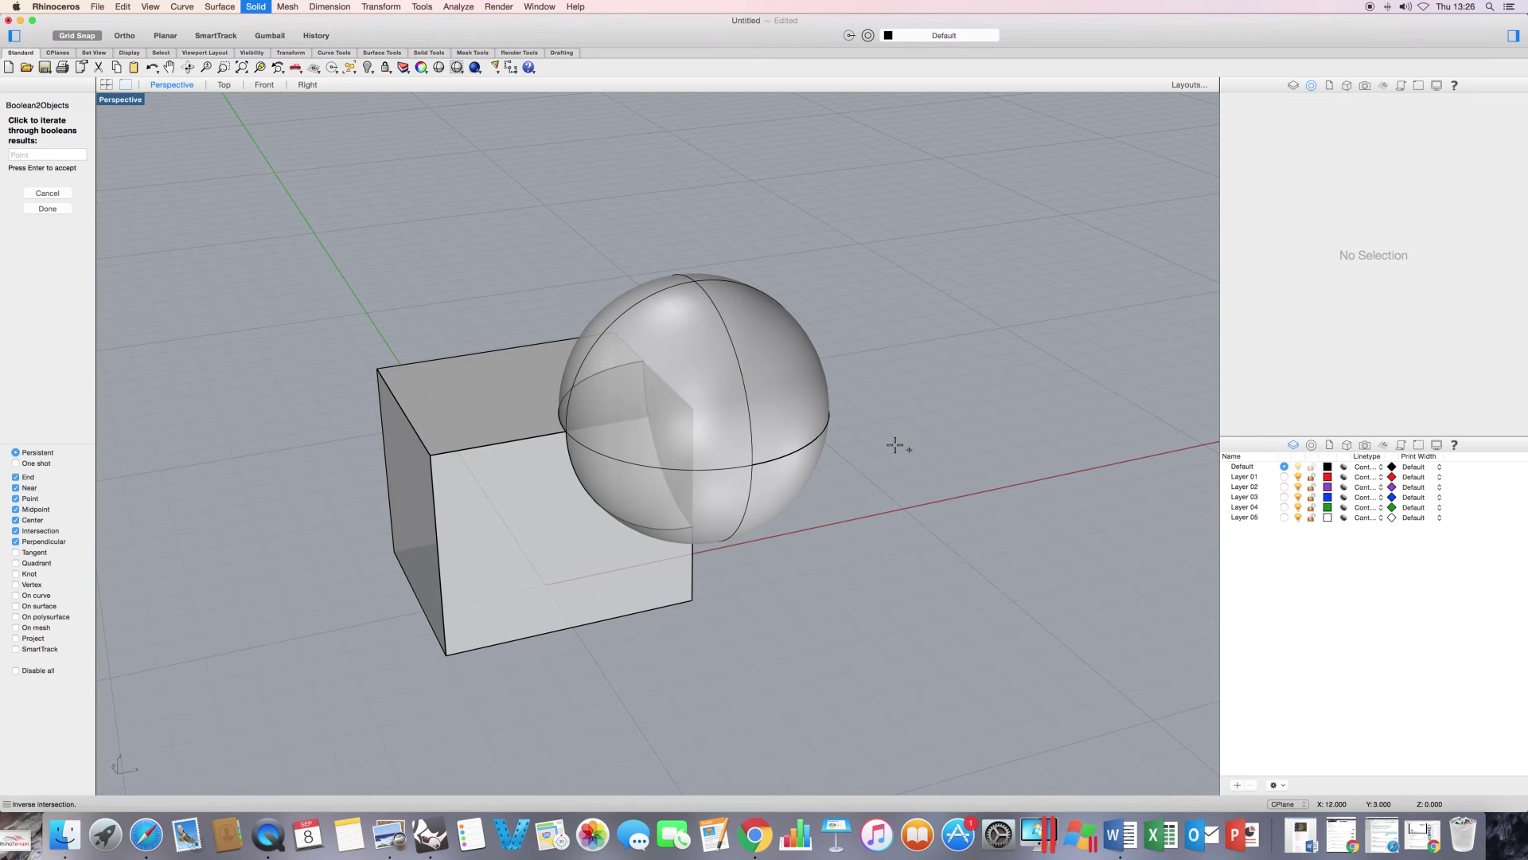
Cycle through the Boolean results once more and accept the inverse intersection of the box and sphere.
click(894, 445)
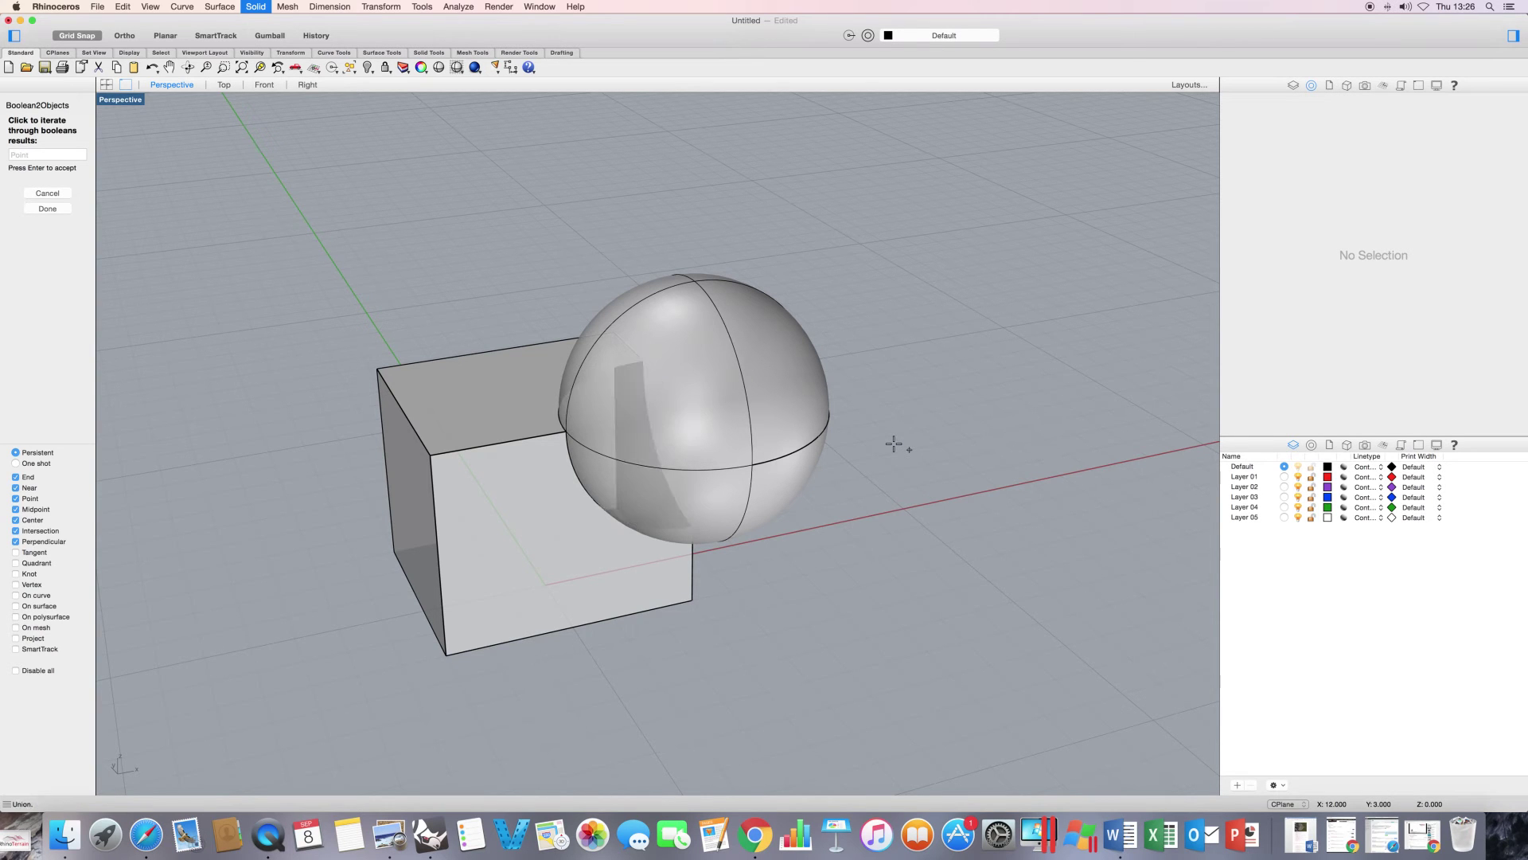
click(894, 445)
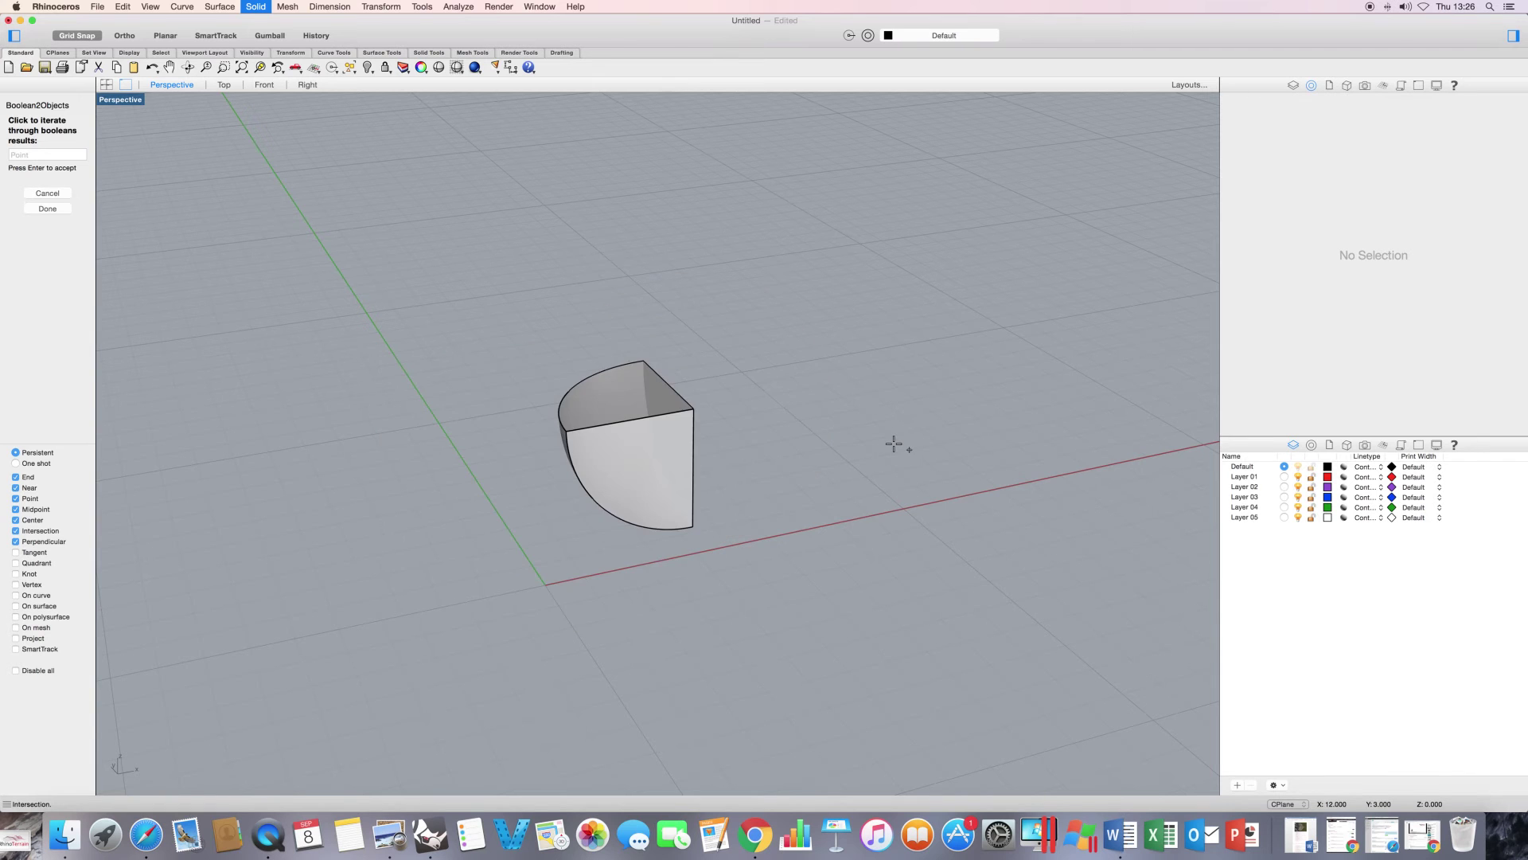
click(894, 445)
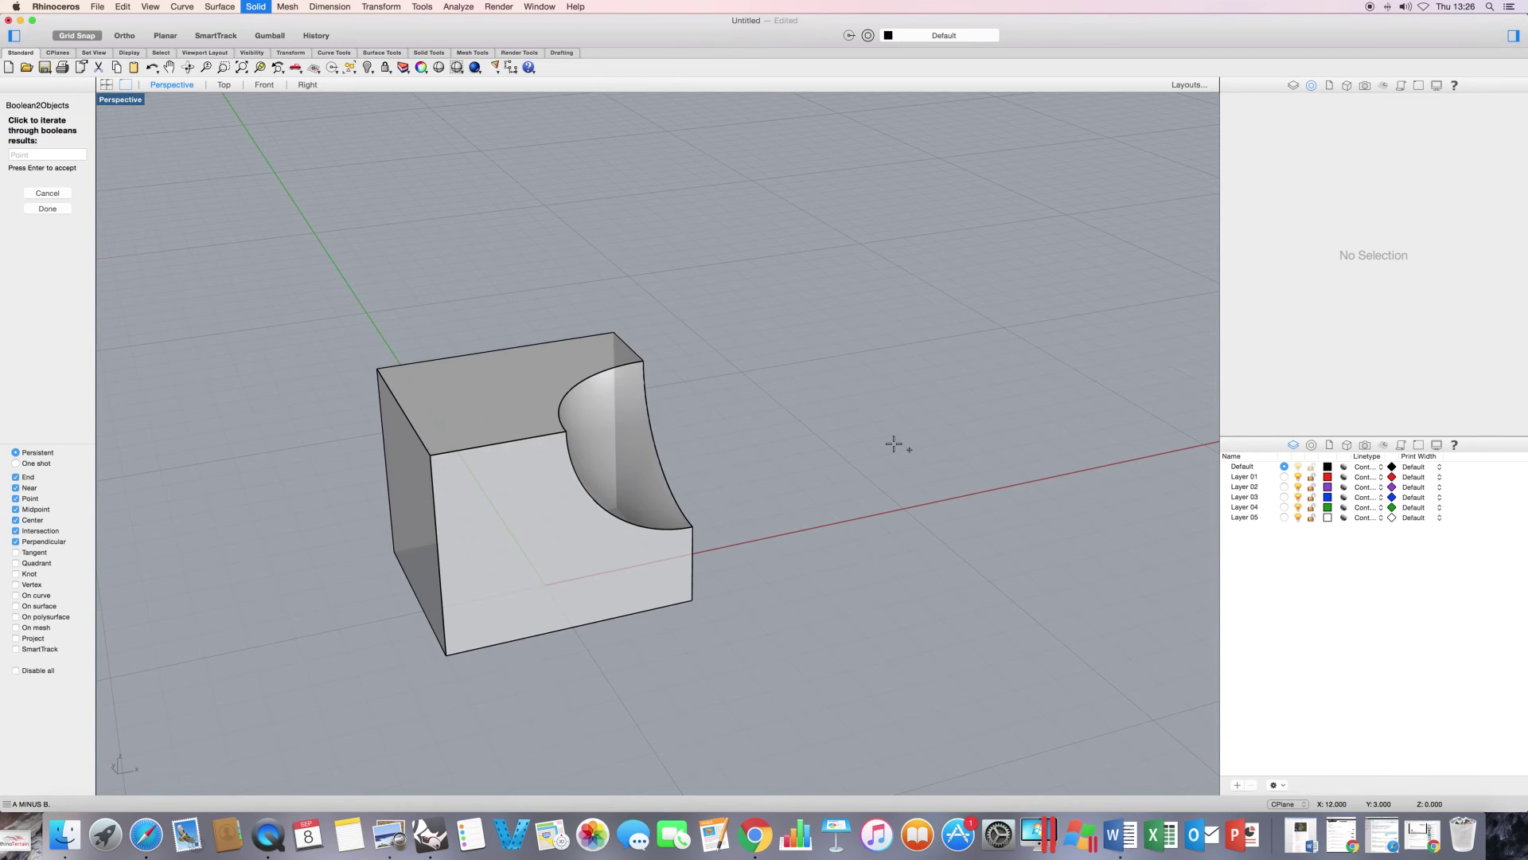
click(895, 445)
click(894, 445)
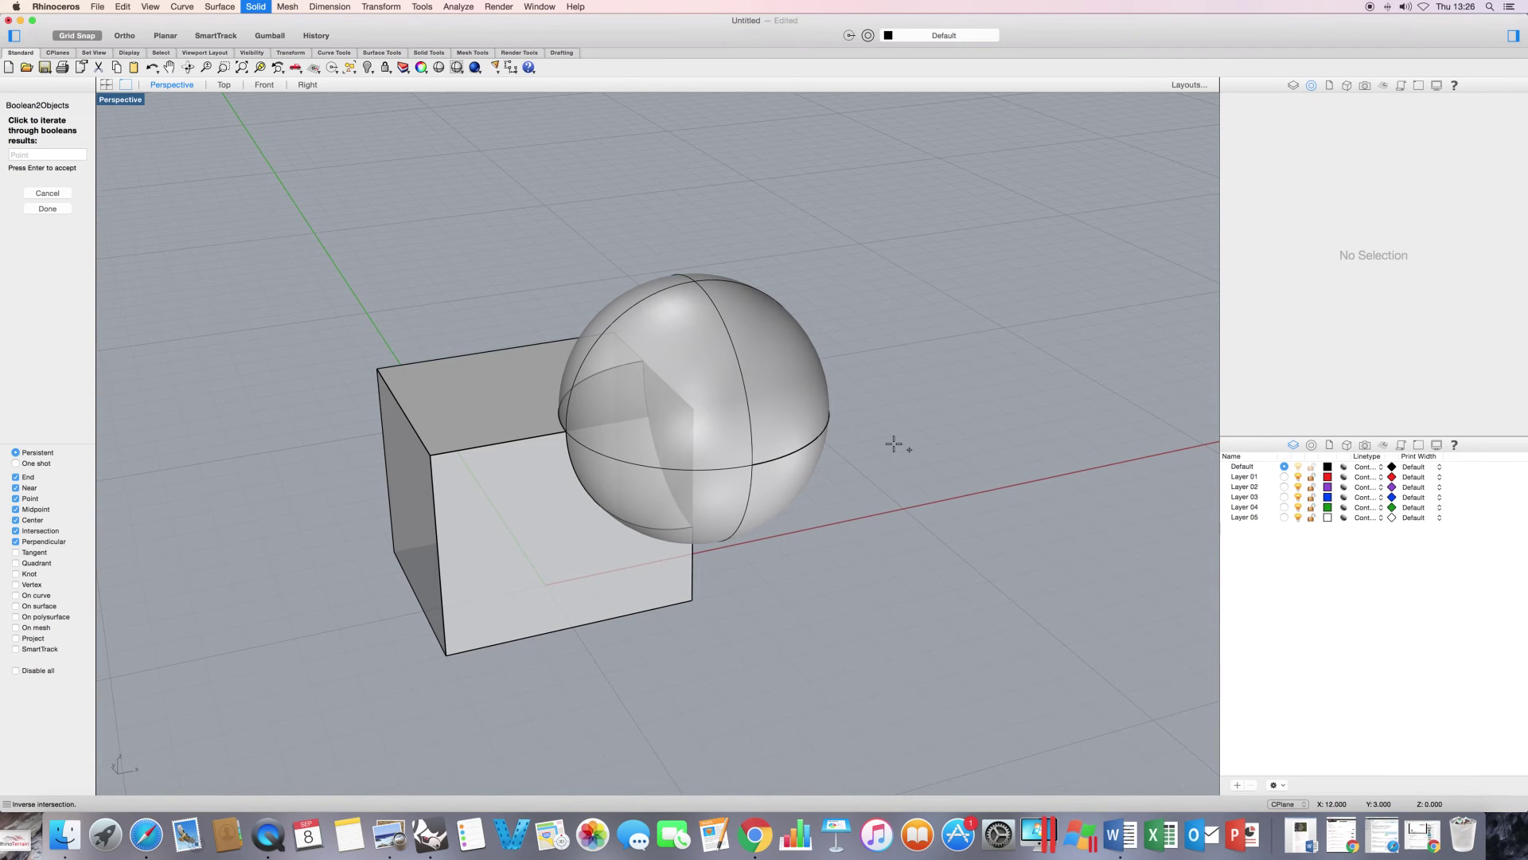
key(Return)
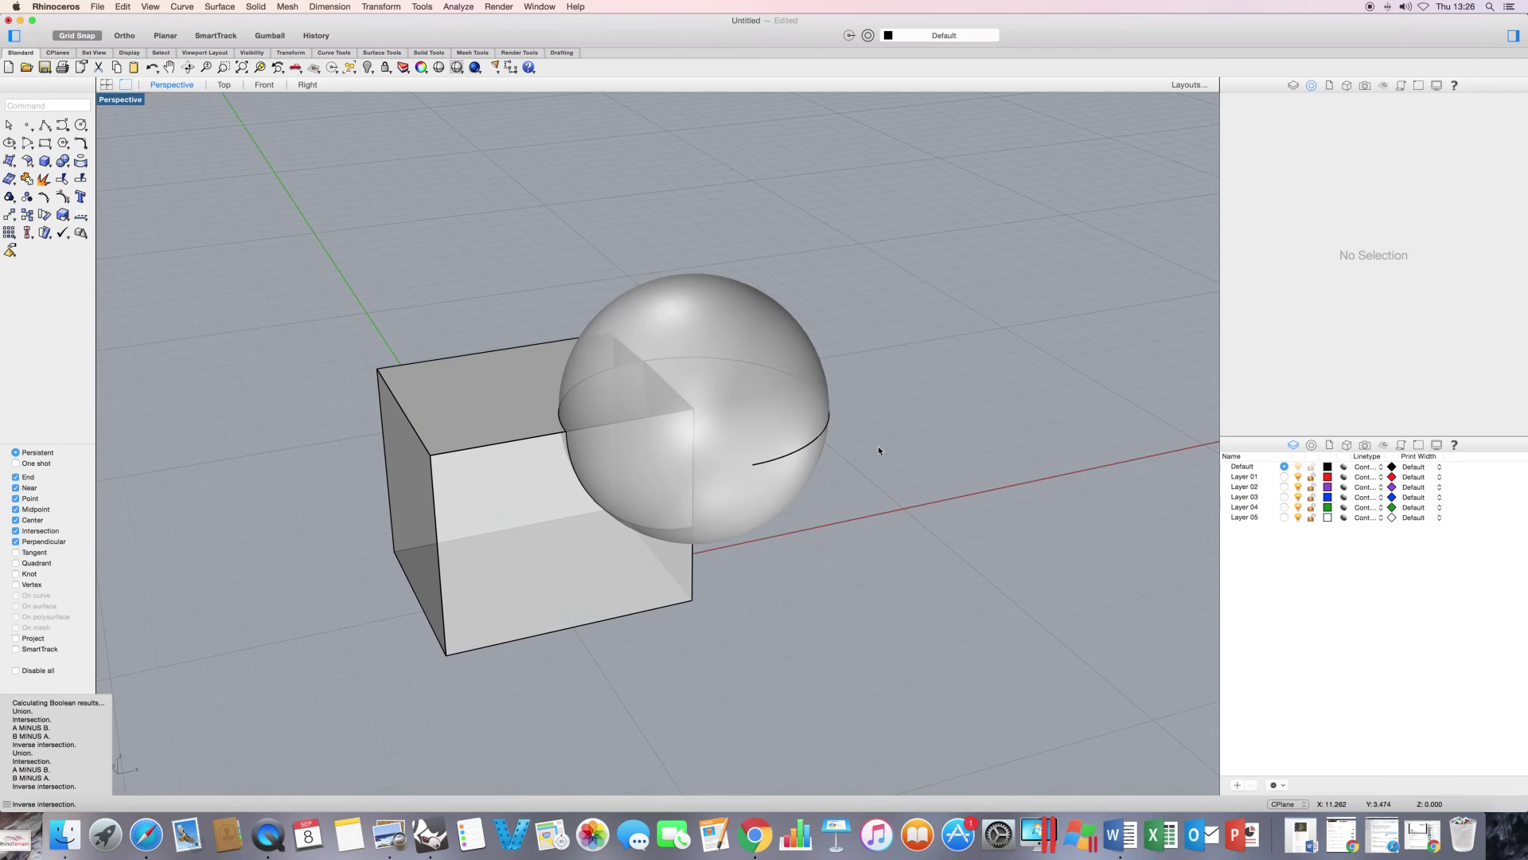
Move the notched sphere away from the box and inspect the separated pieces from different angles.
right_drag(879, 447, 885, 444)
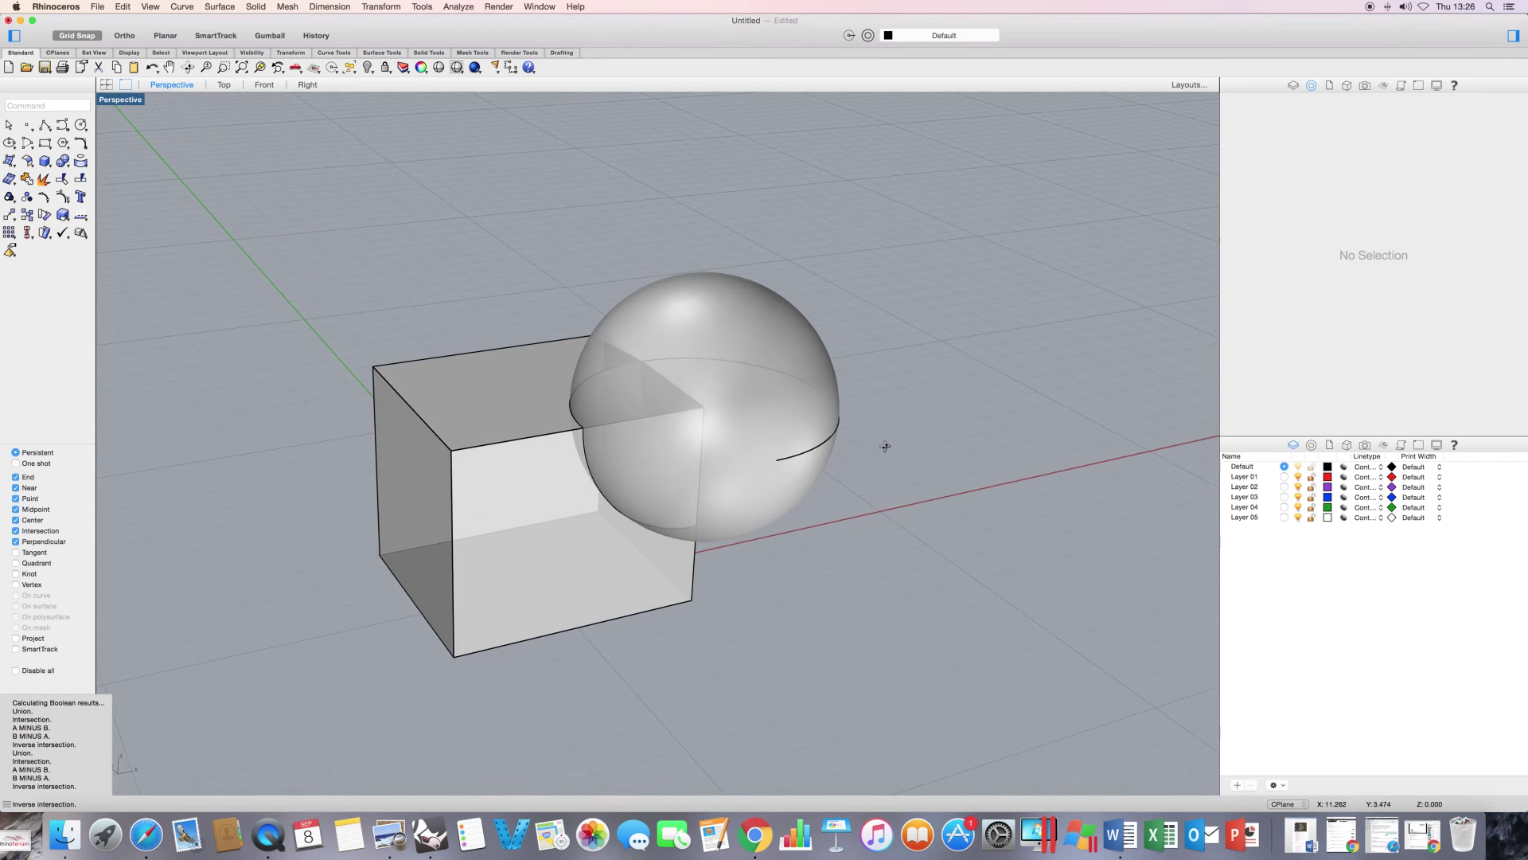
click(782, 375)
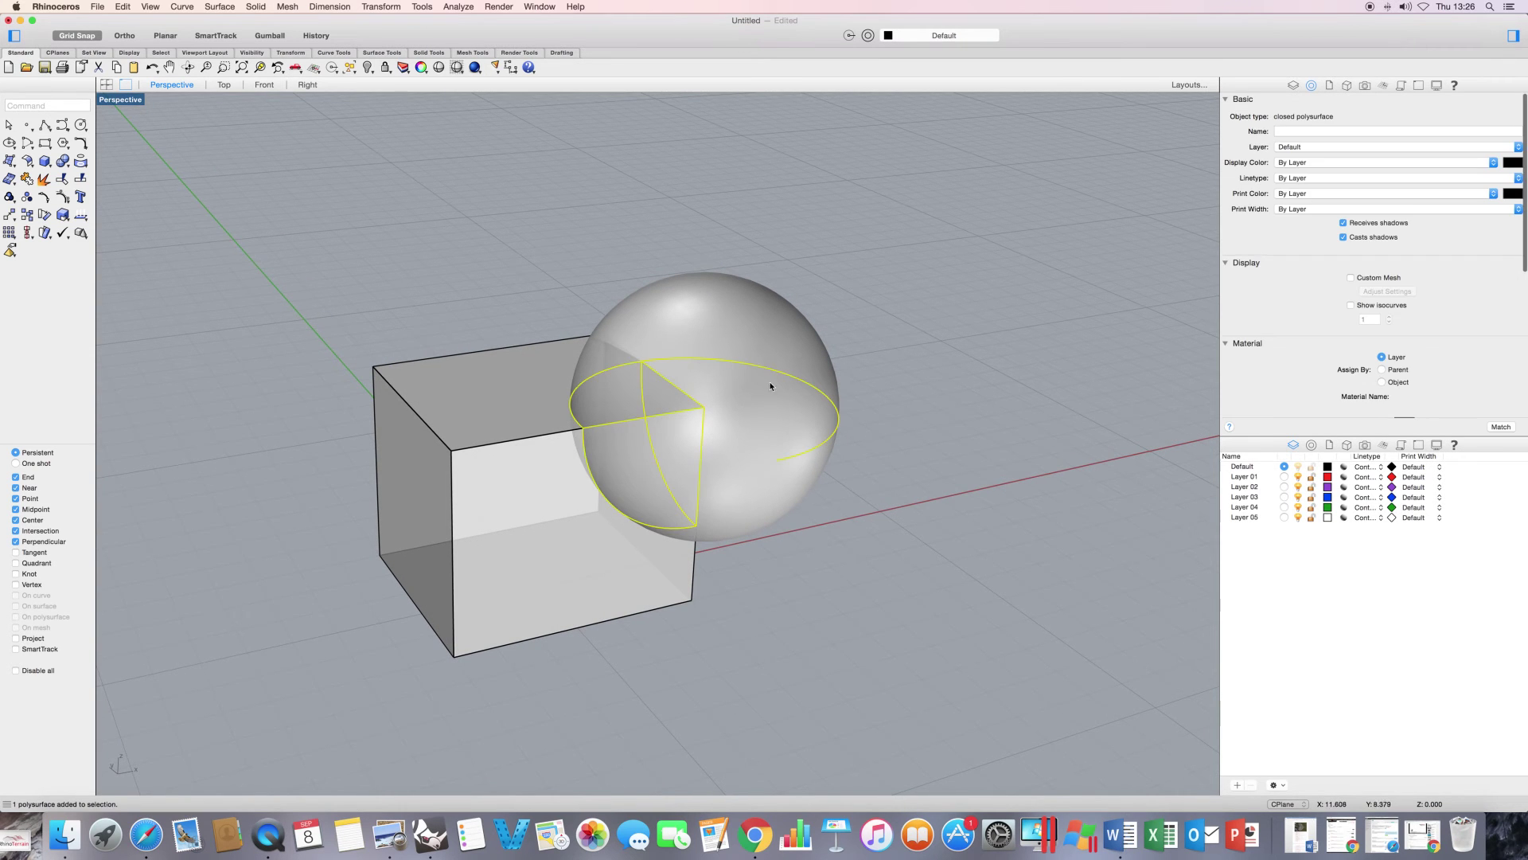
drag(761, 363, 877, 365)
click(838, 591)
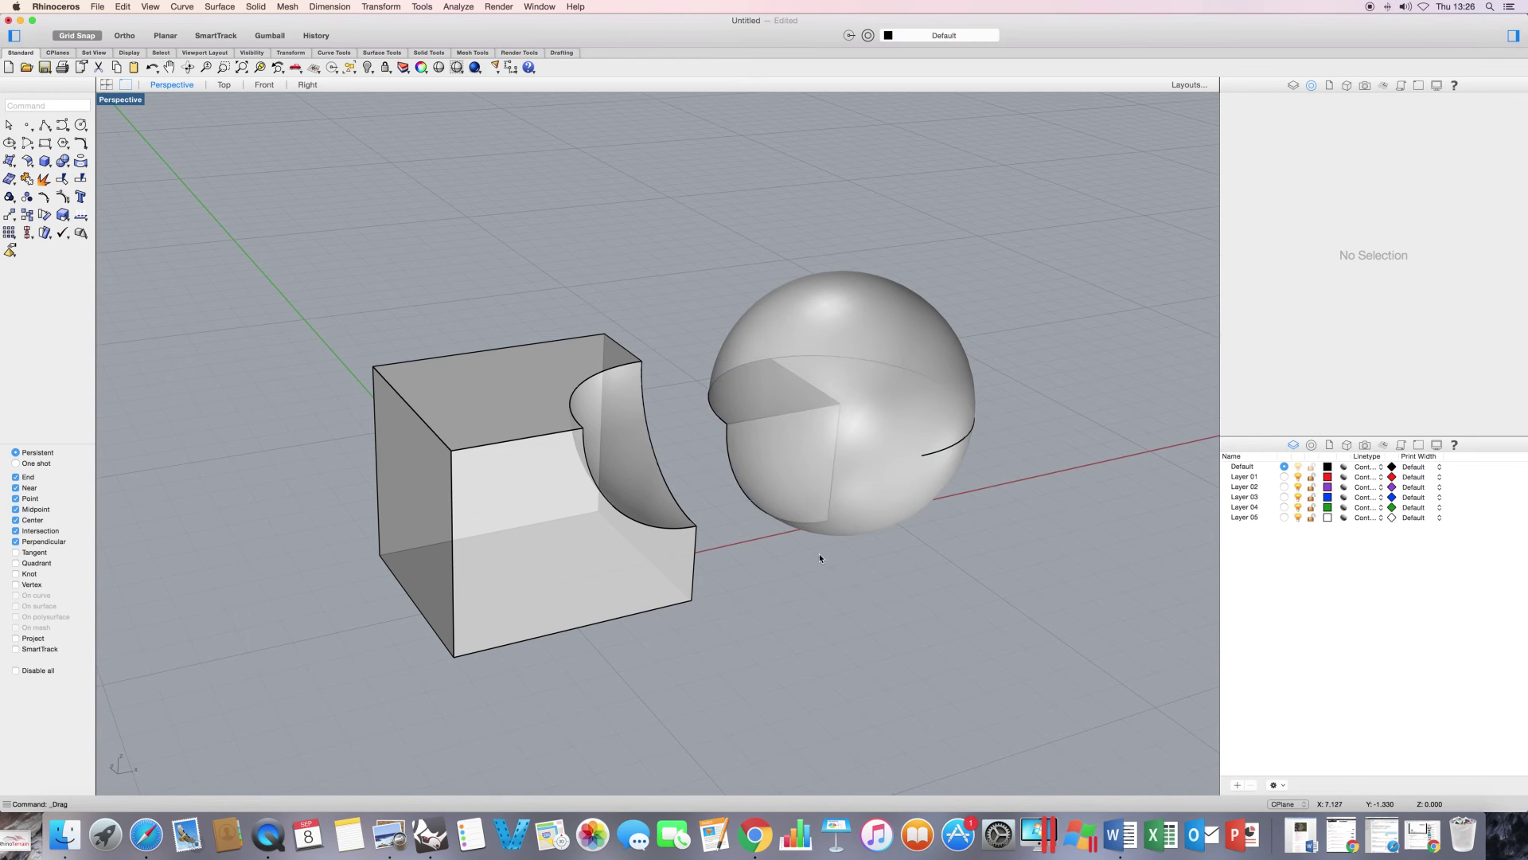
right_drag(819, 552, 785, 486)
scroll(812, 517, down, 6)
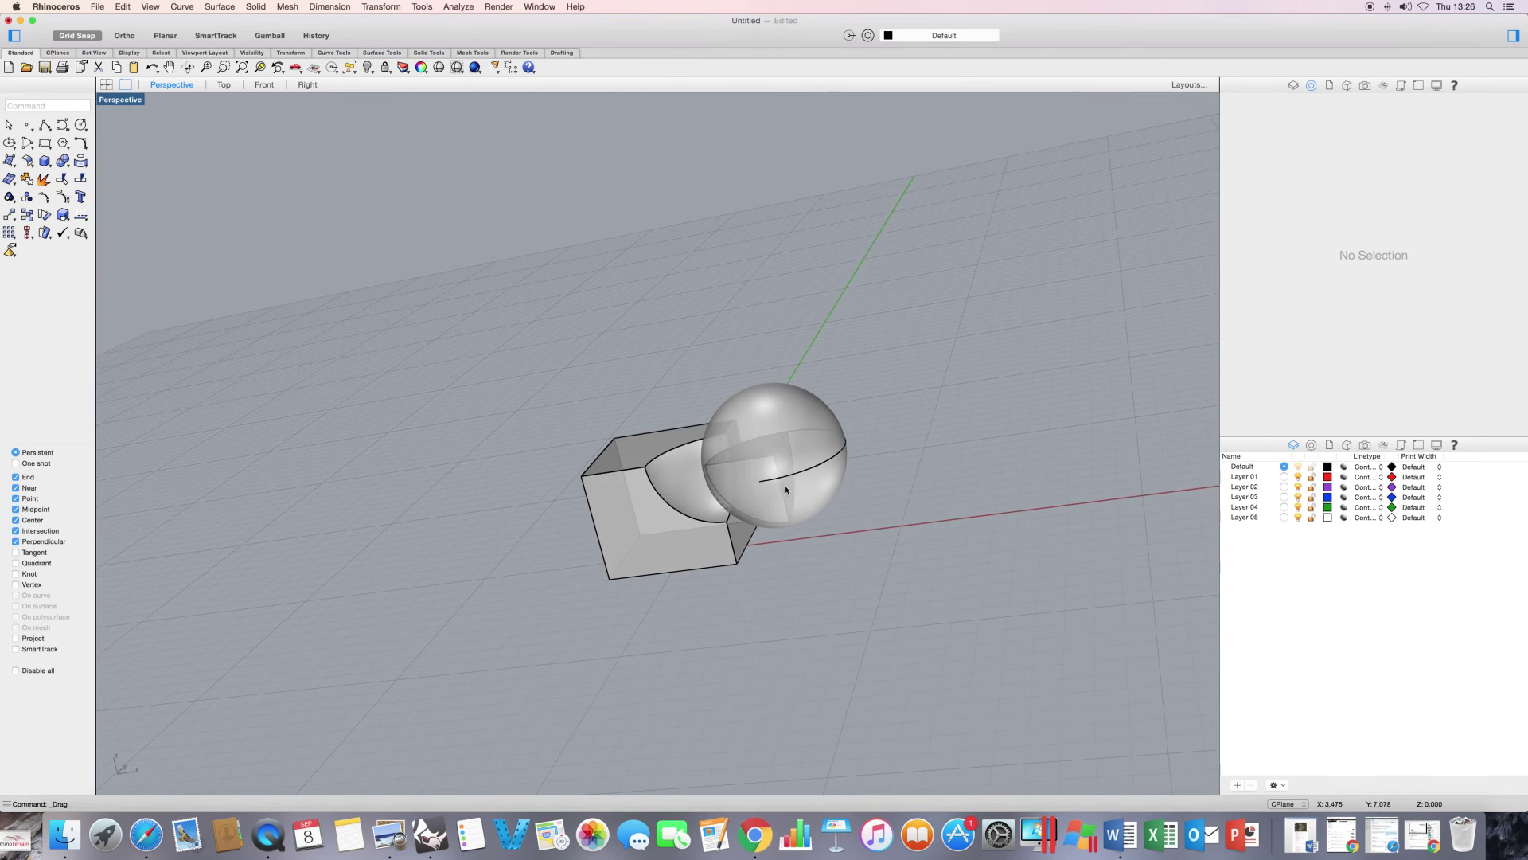
scroll(787, 489, up, 4)
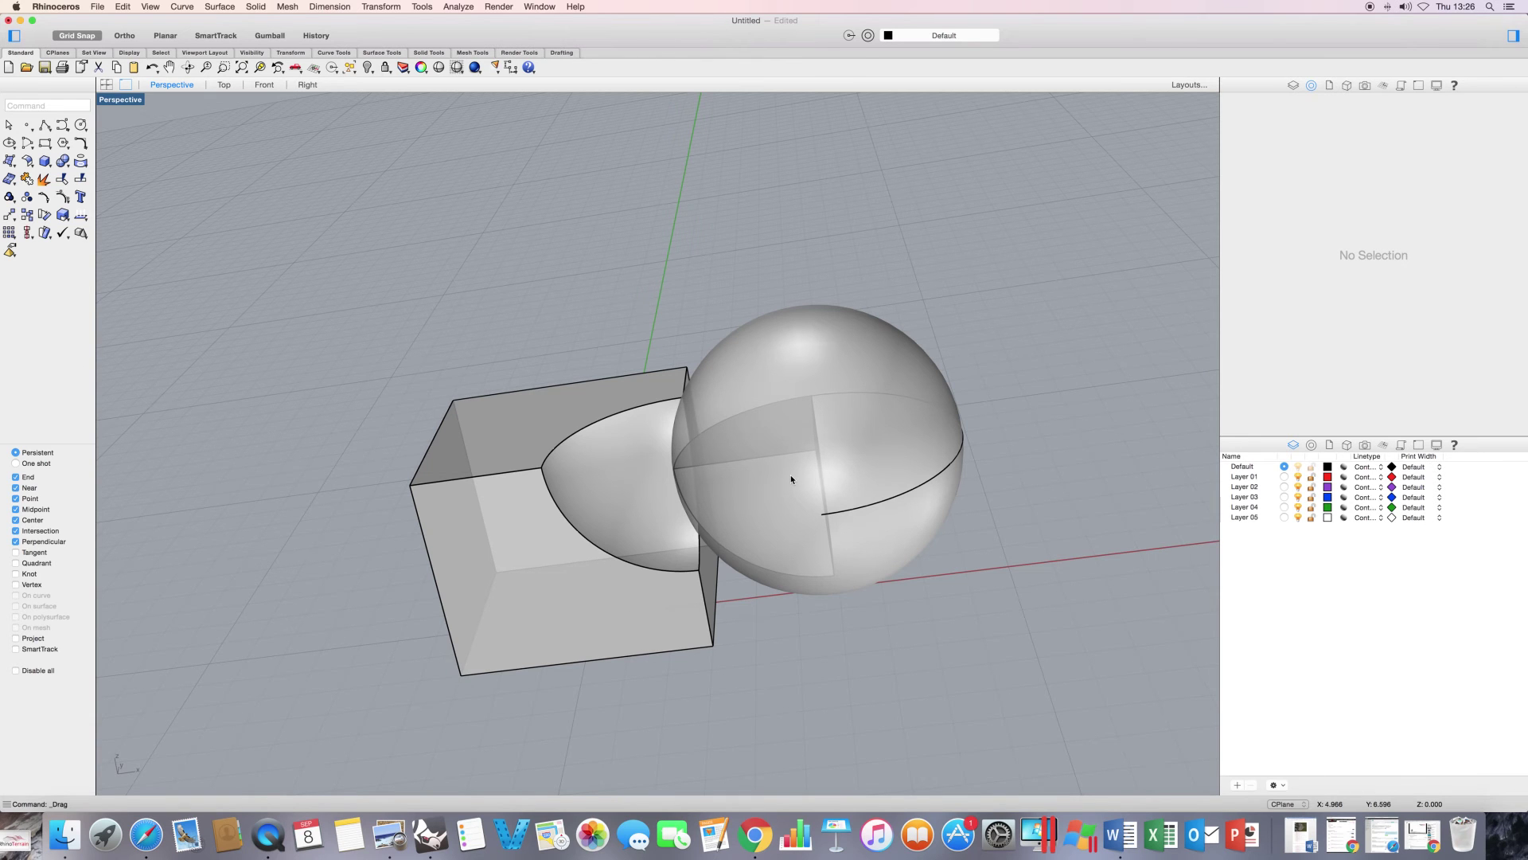
Undo the sphere's move and the Boolean Two Objects operation.
key(super+z)
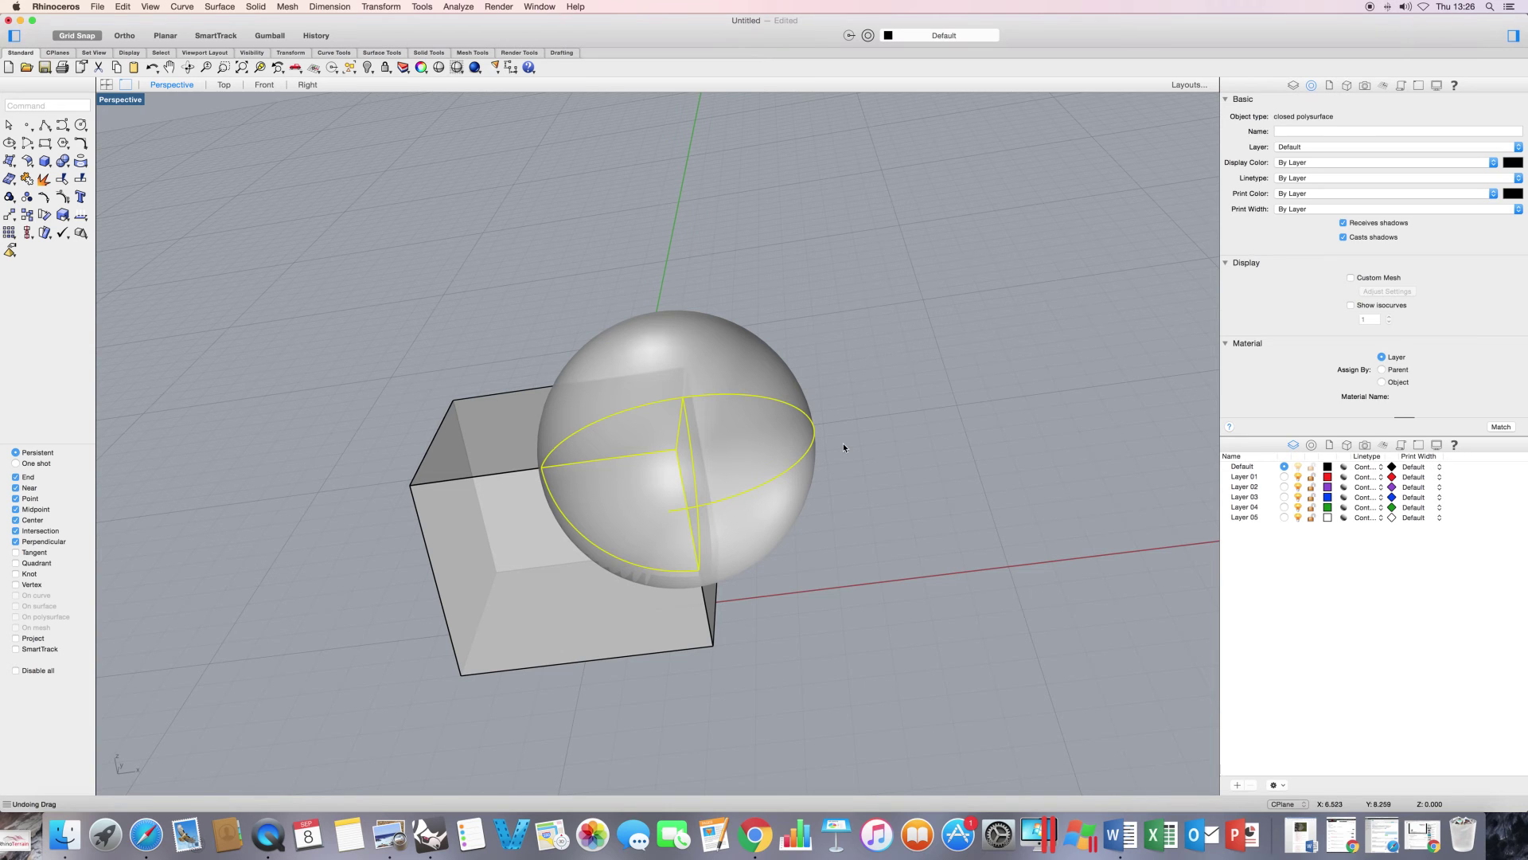
key(super+z)
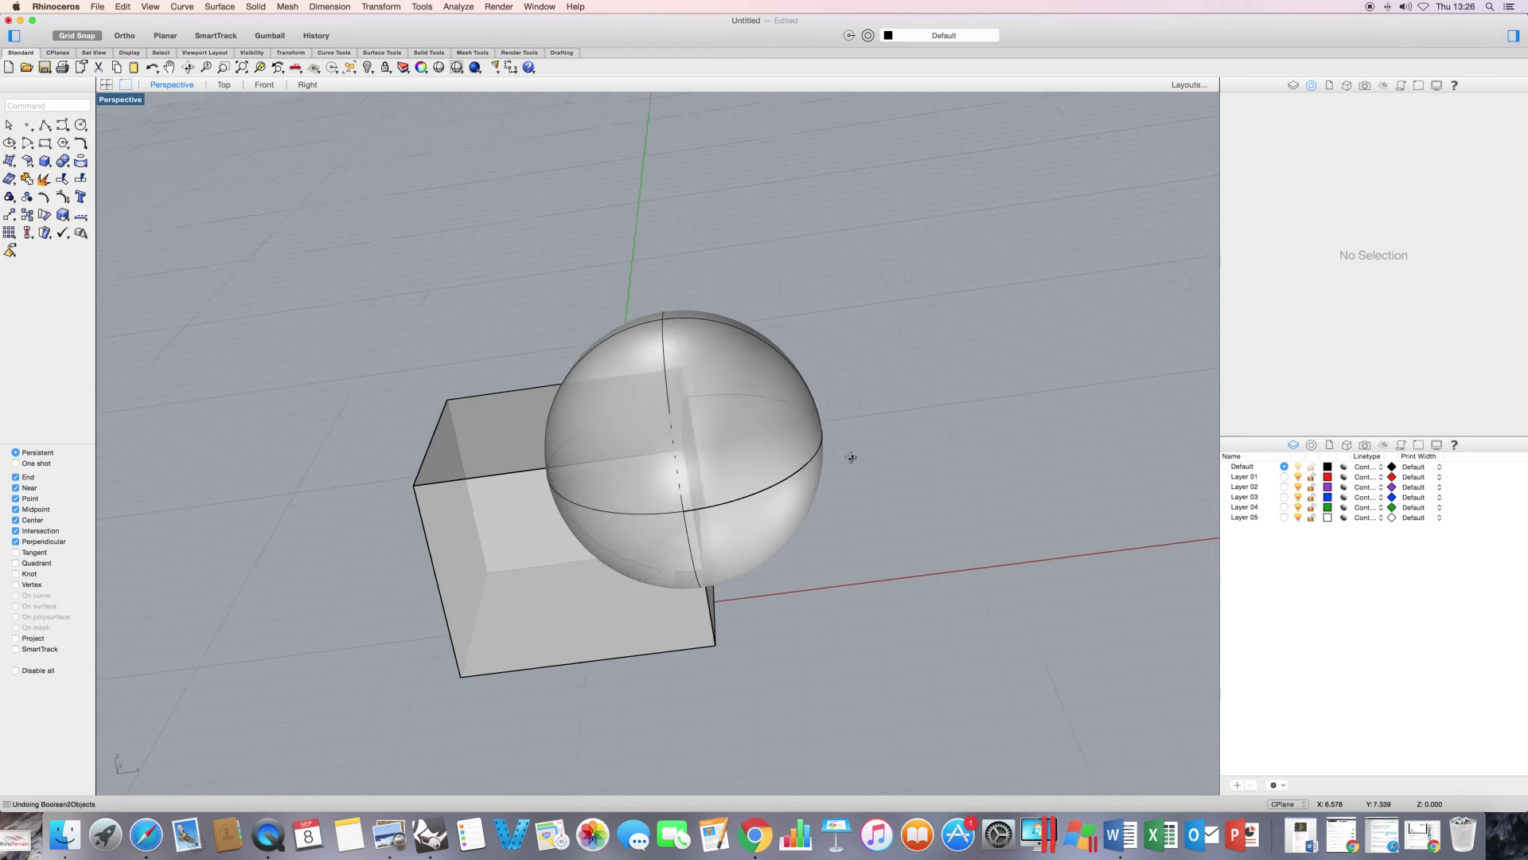
right_drag(851, 457, 863, 449)
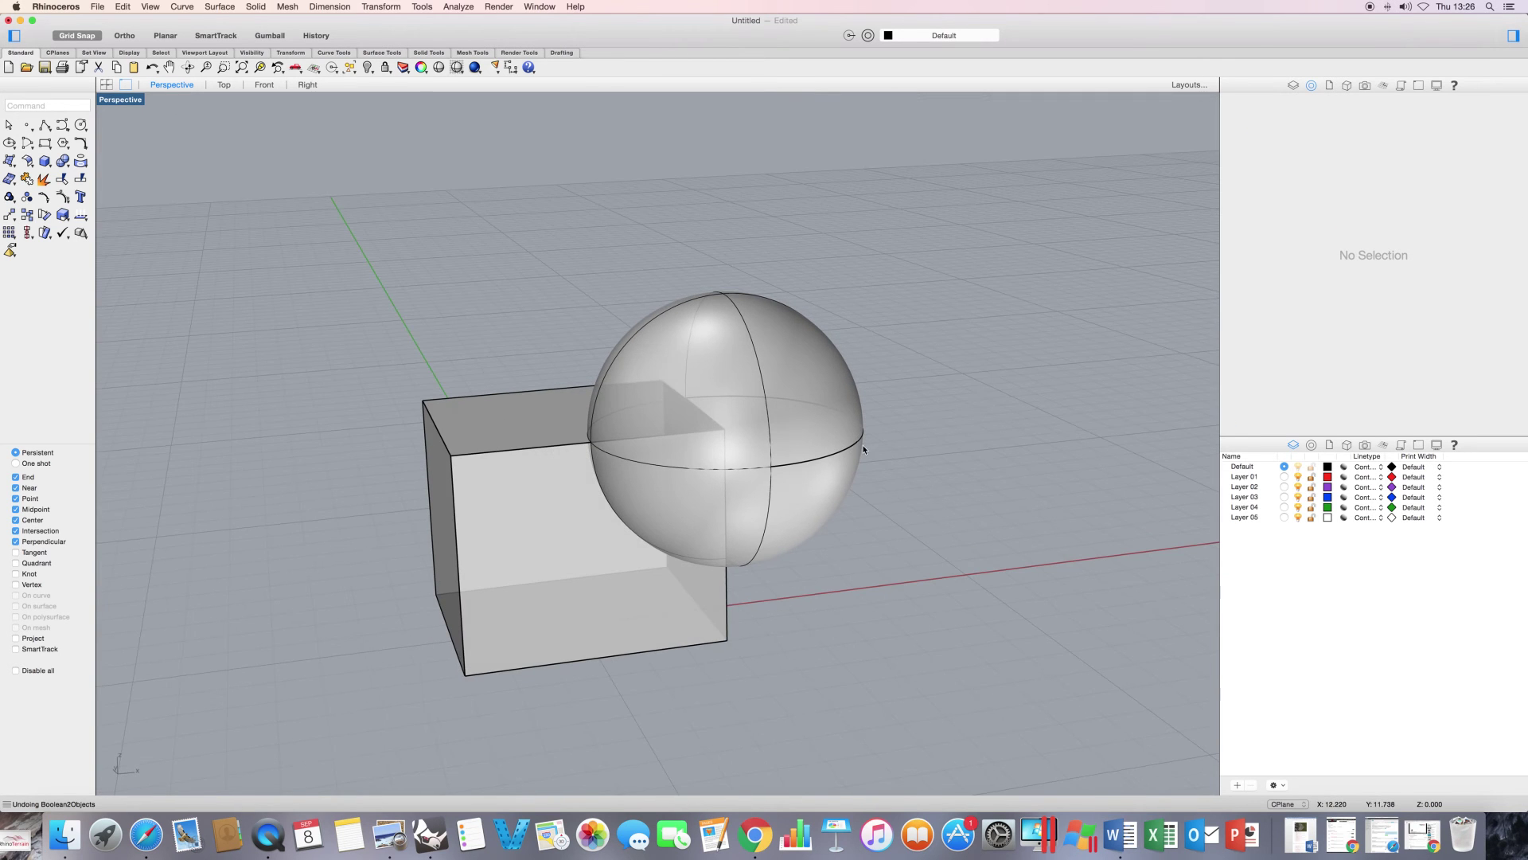
right_drag(890, 462, 876, 463)
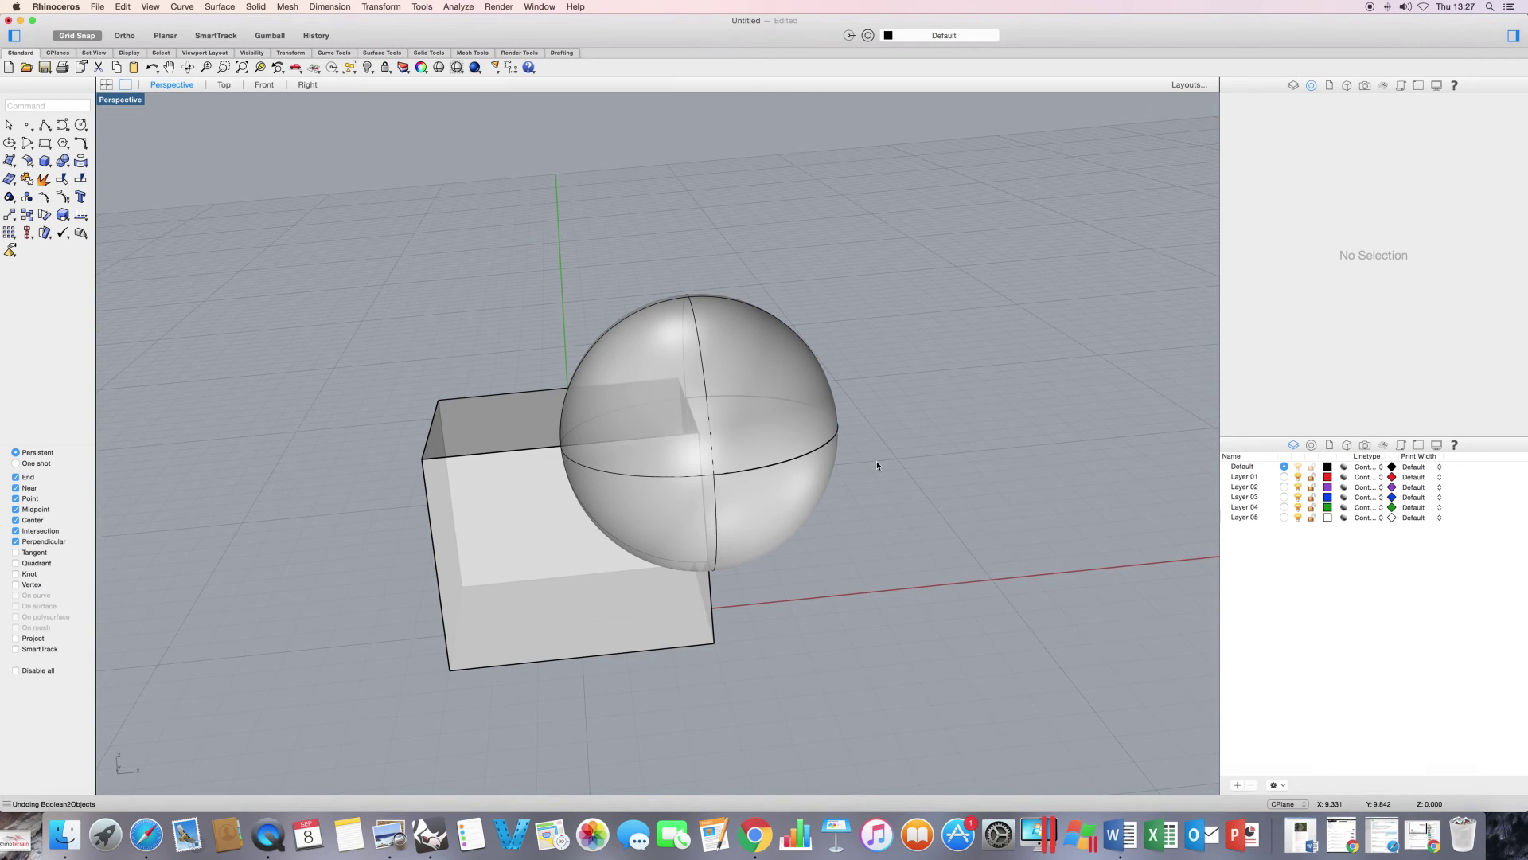
right_drag(877, 465, 871, 470)
scroll(871, 472, down, 3)
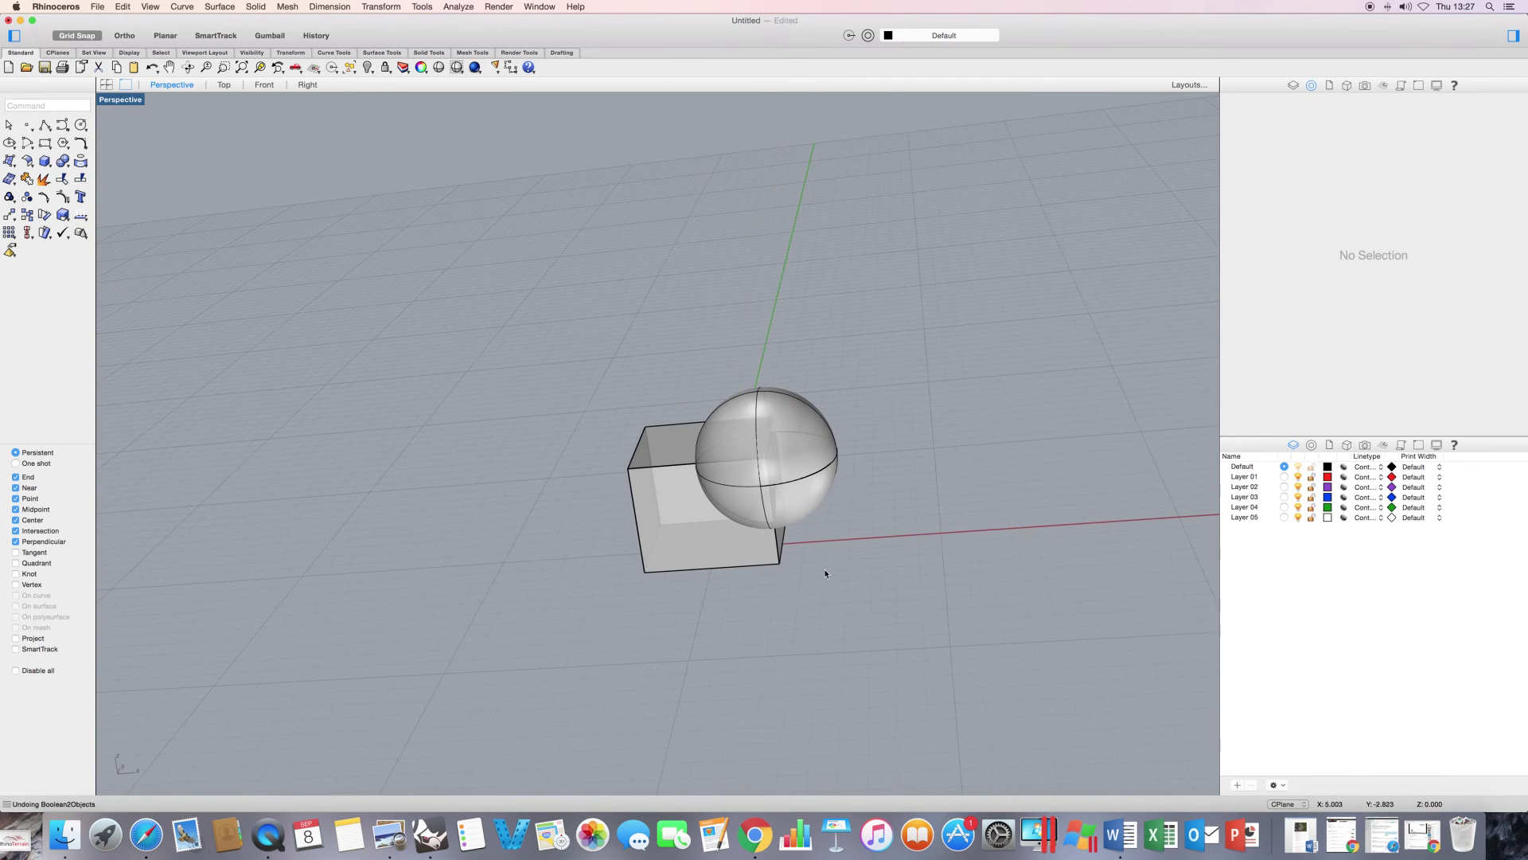
Turn on the Gumball and make two copies of the box-and-sphere pair in a row along the X axis.
key(super+a)
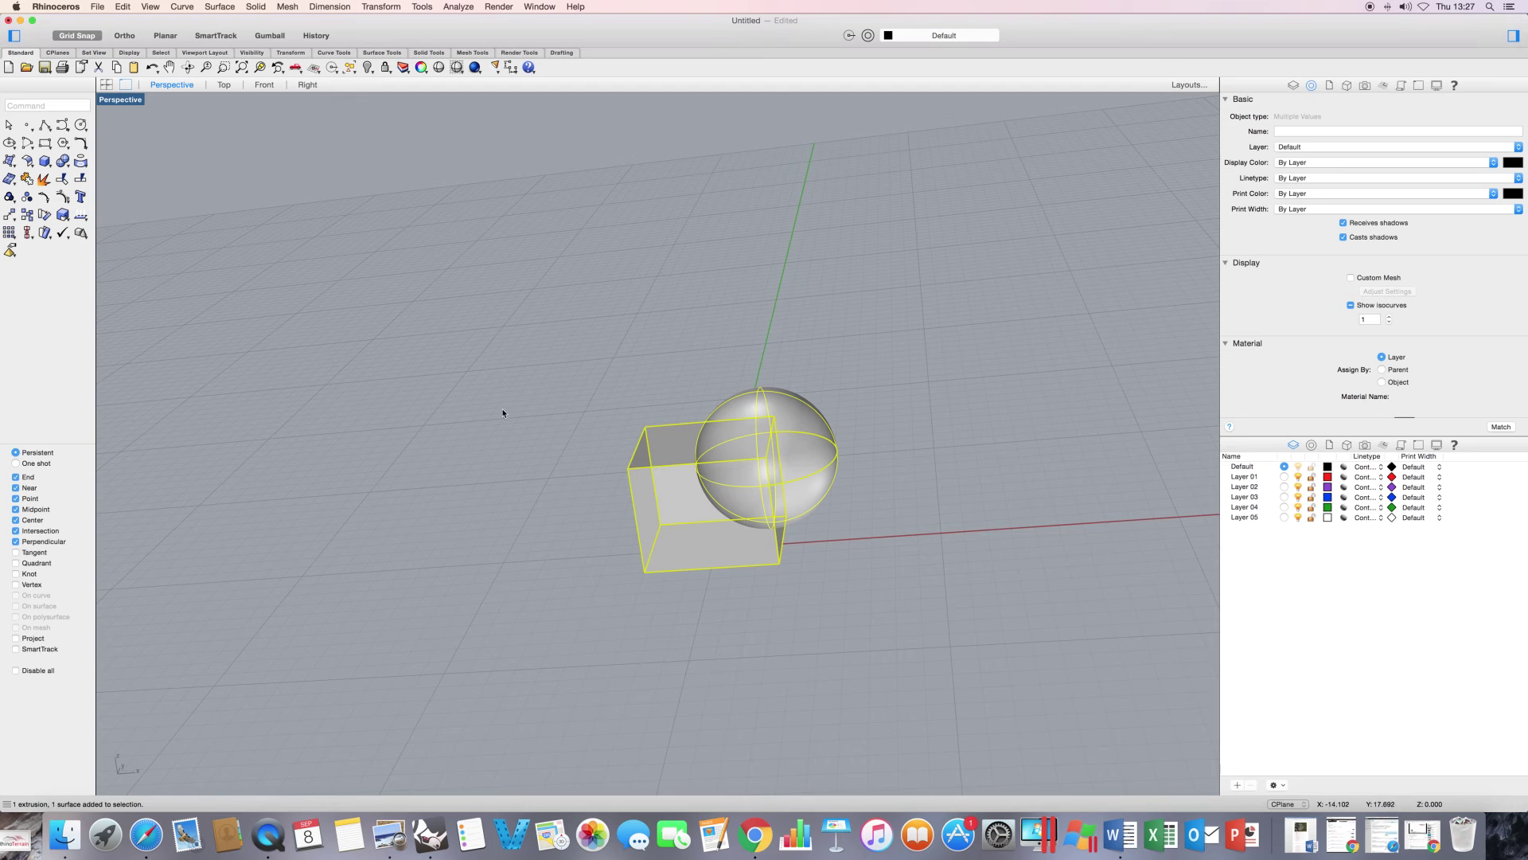
click(273, 37)
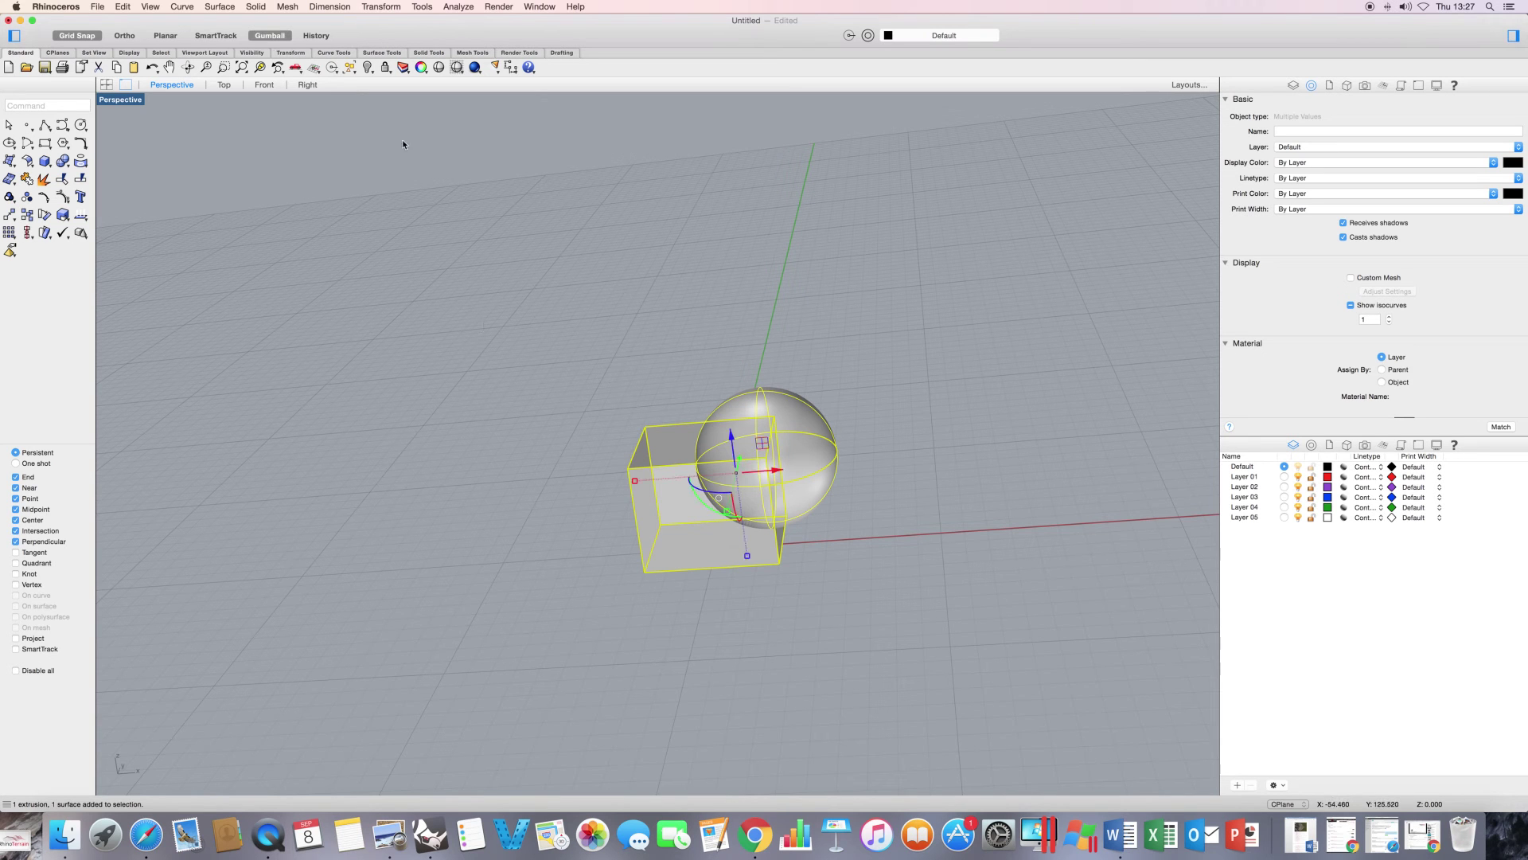
right_drag(681, 373, 710, 379)
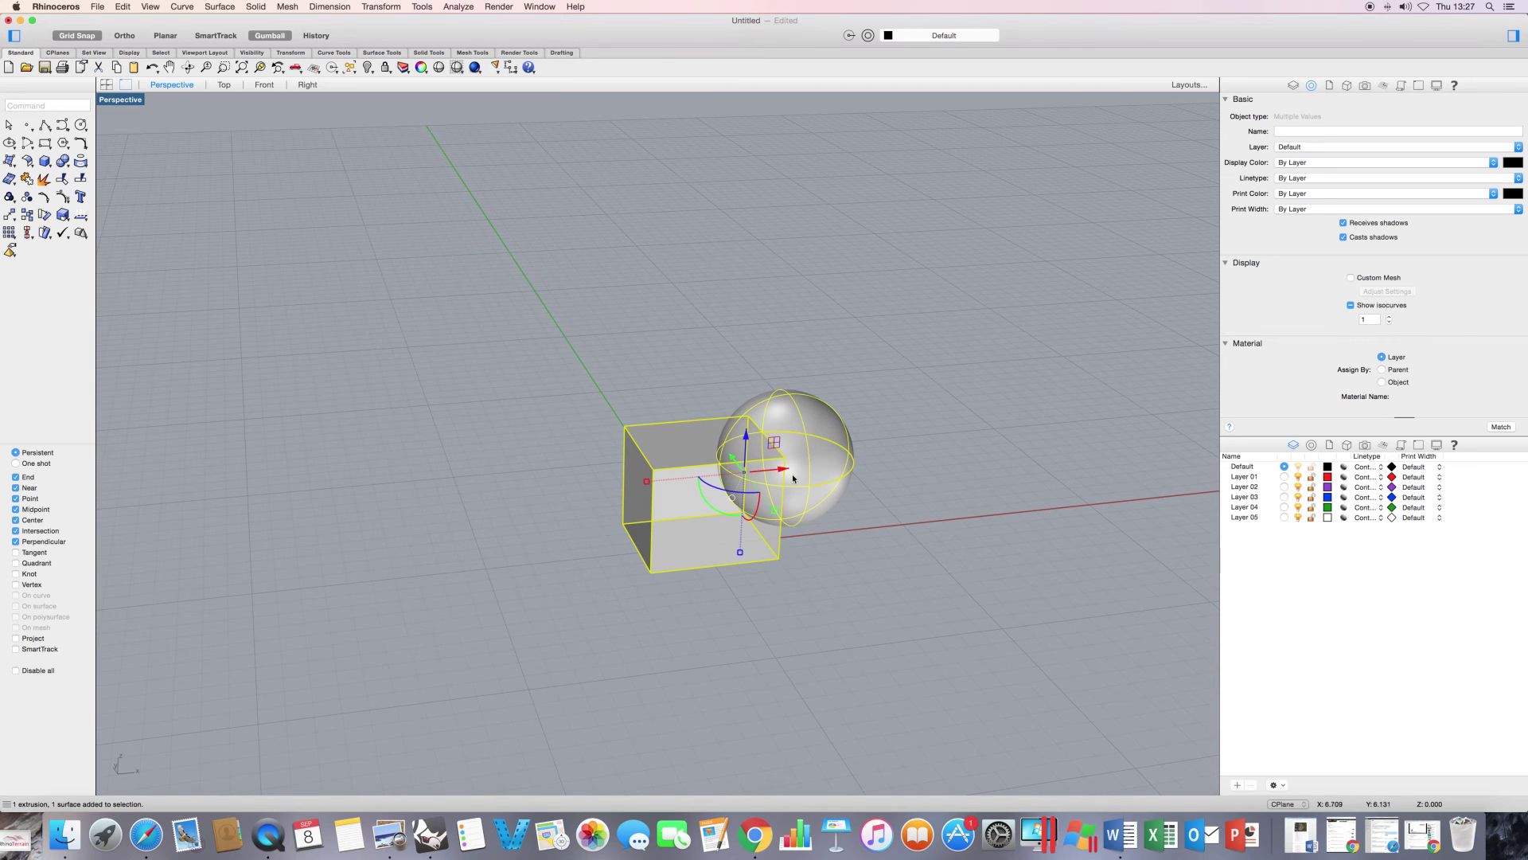
drag(783, 470, 998, 485)
scroll(699, 602, down, 6)
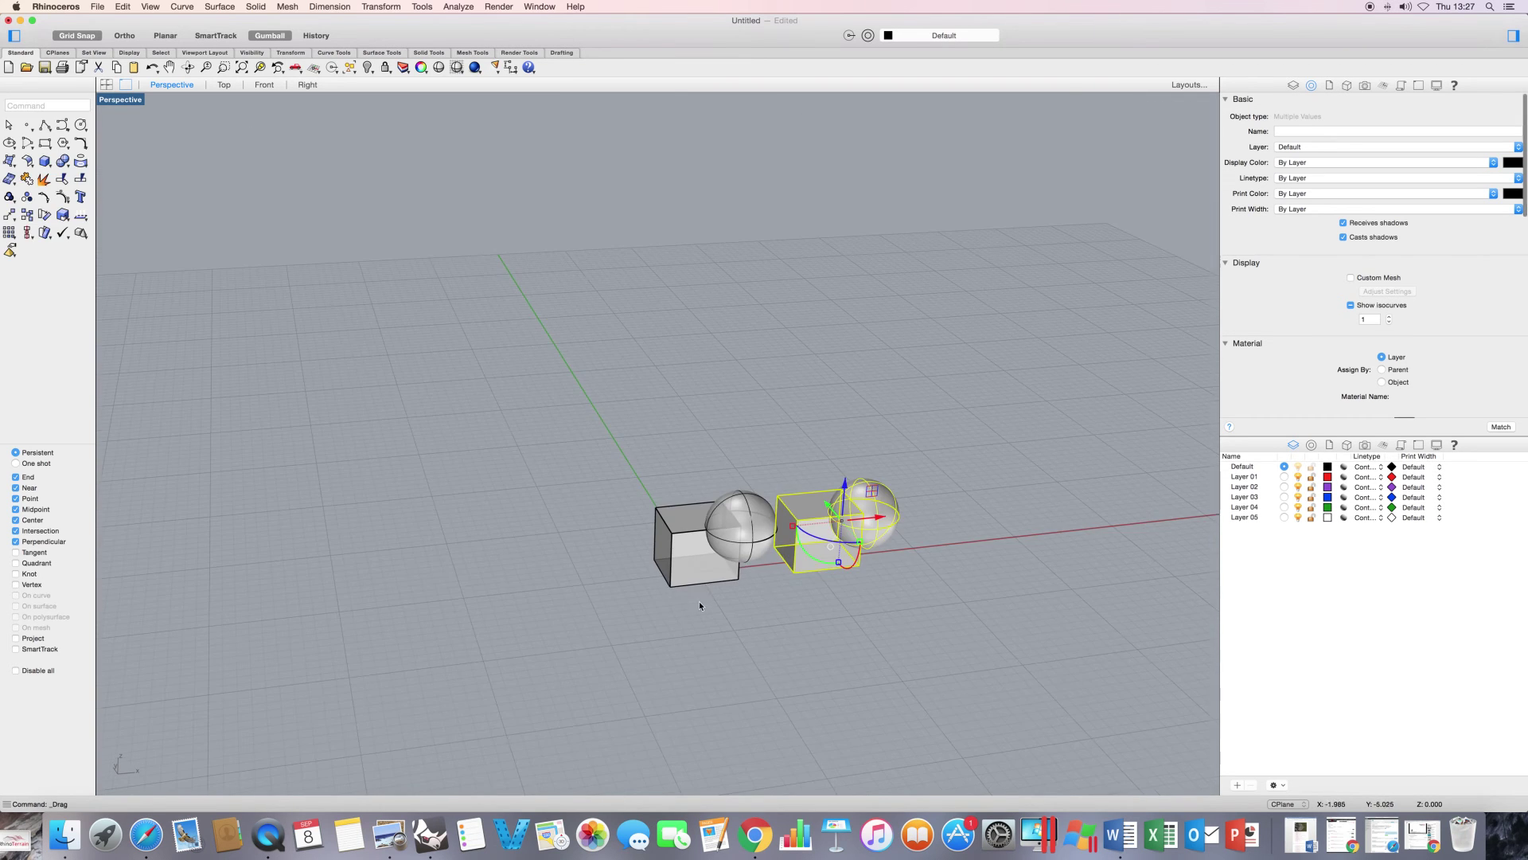
scroll(848, 521, up, 3)
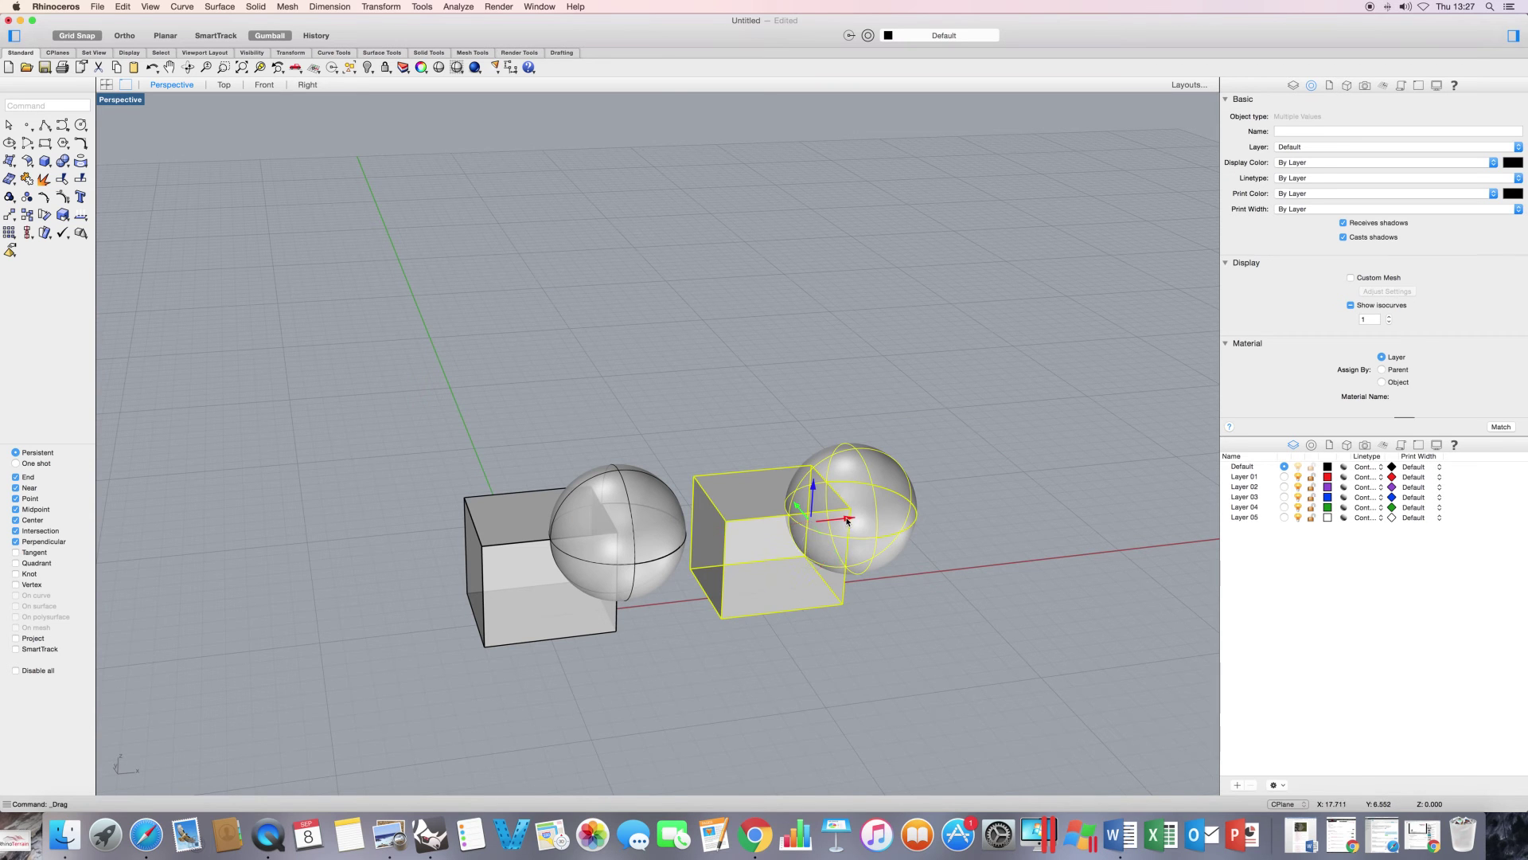
drag(847, 521, 1060, 519)
click(1058, 656)
Create the intersection curve between the original box and sphere, and turn off the Gumball.
right_drag(1051, 637, 1001, 632)
scroll(966, 629, down, 4)
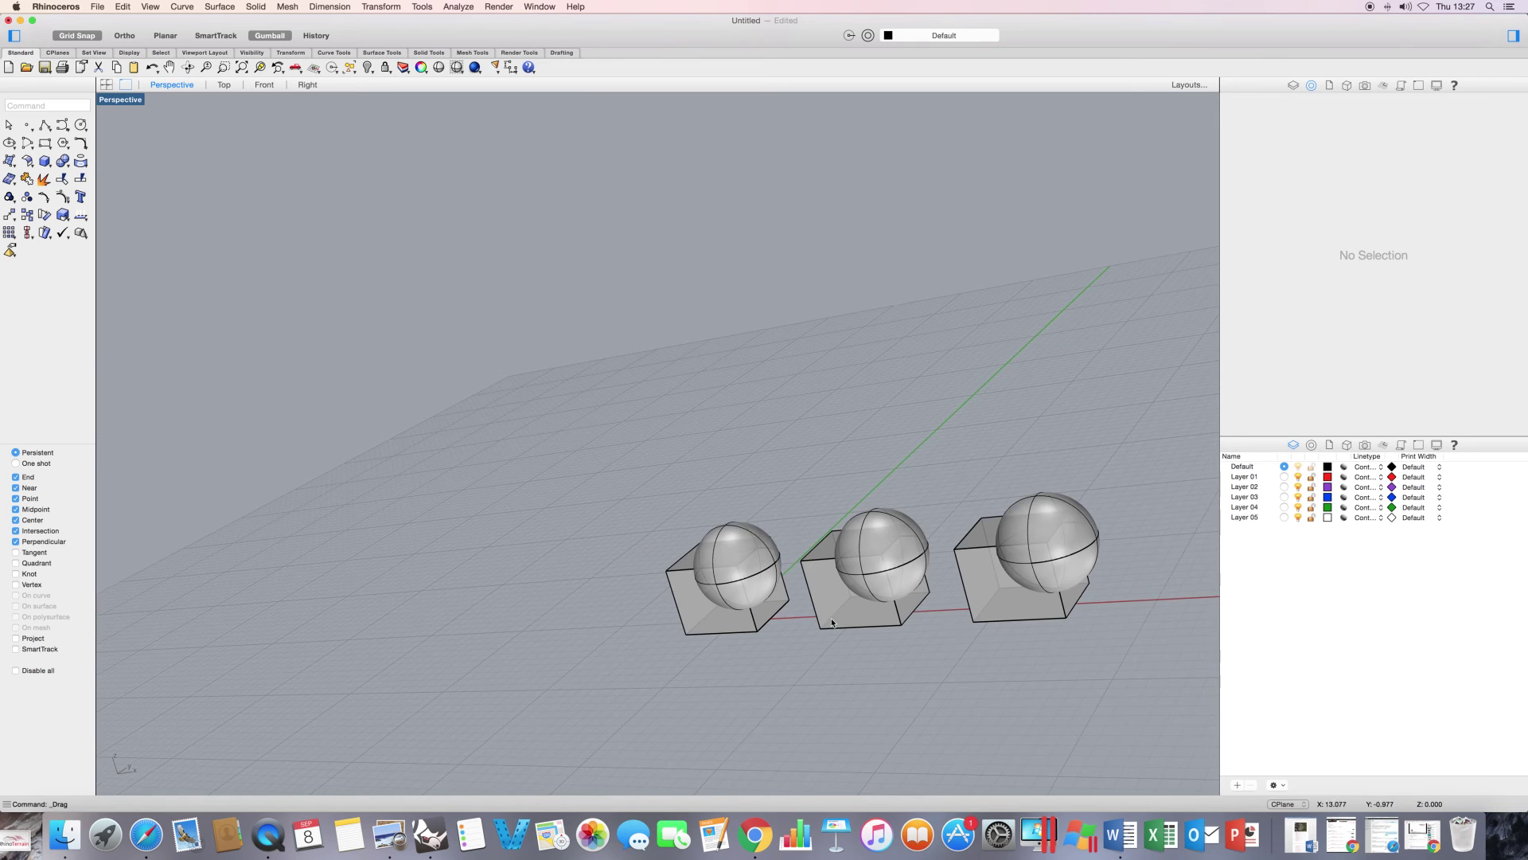
scroll(686, 587, up, 6)
right_drag(692, 583, 704, 578)
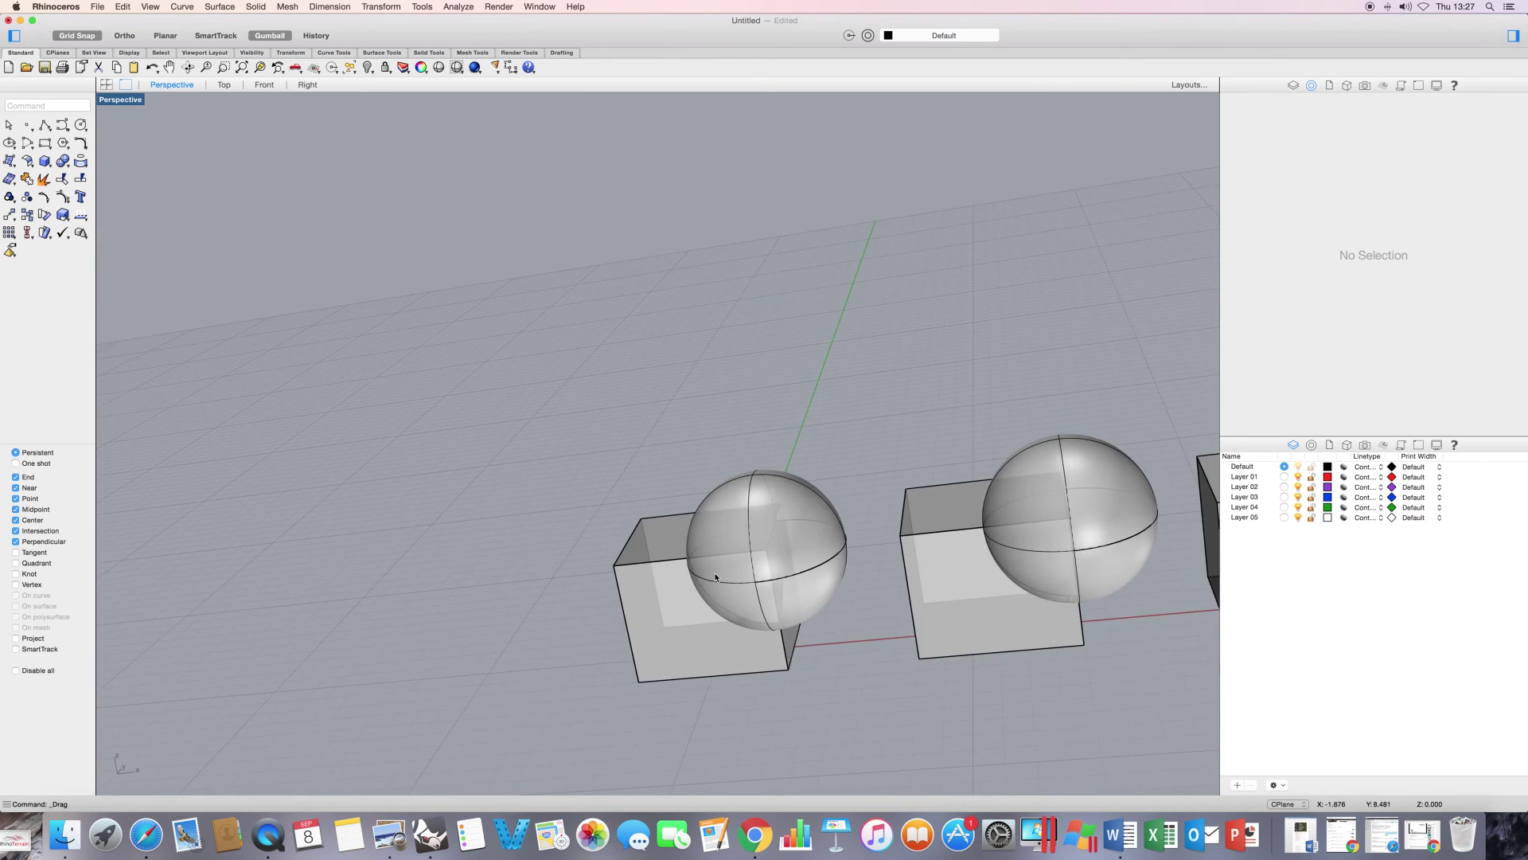
scroll(715, 577, up, 3)
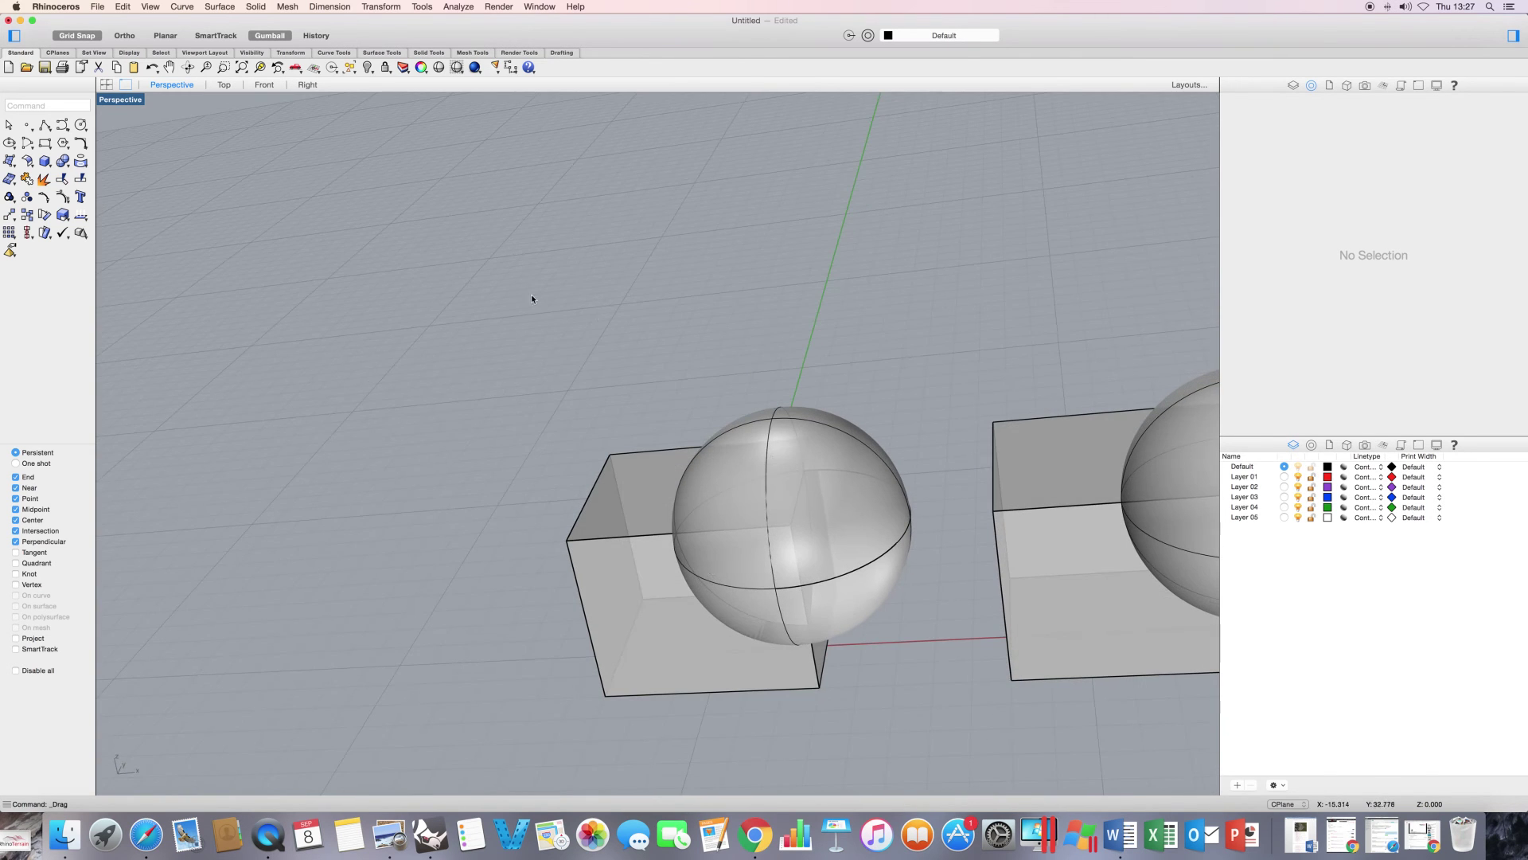
click(176, 8)
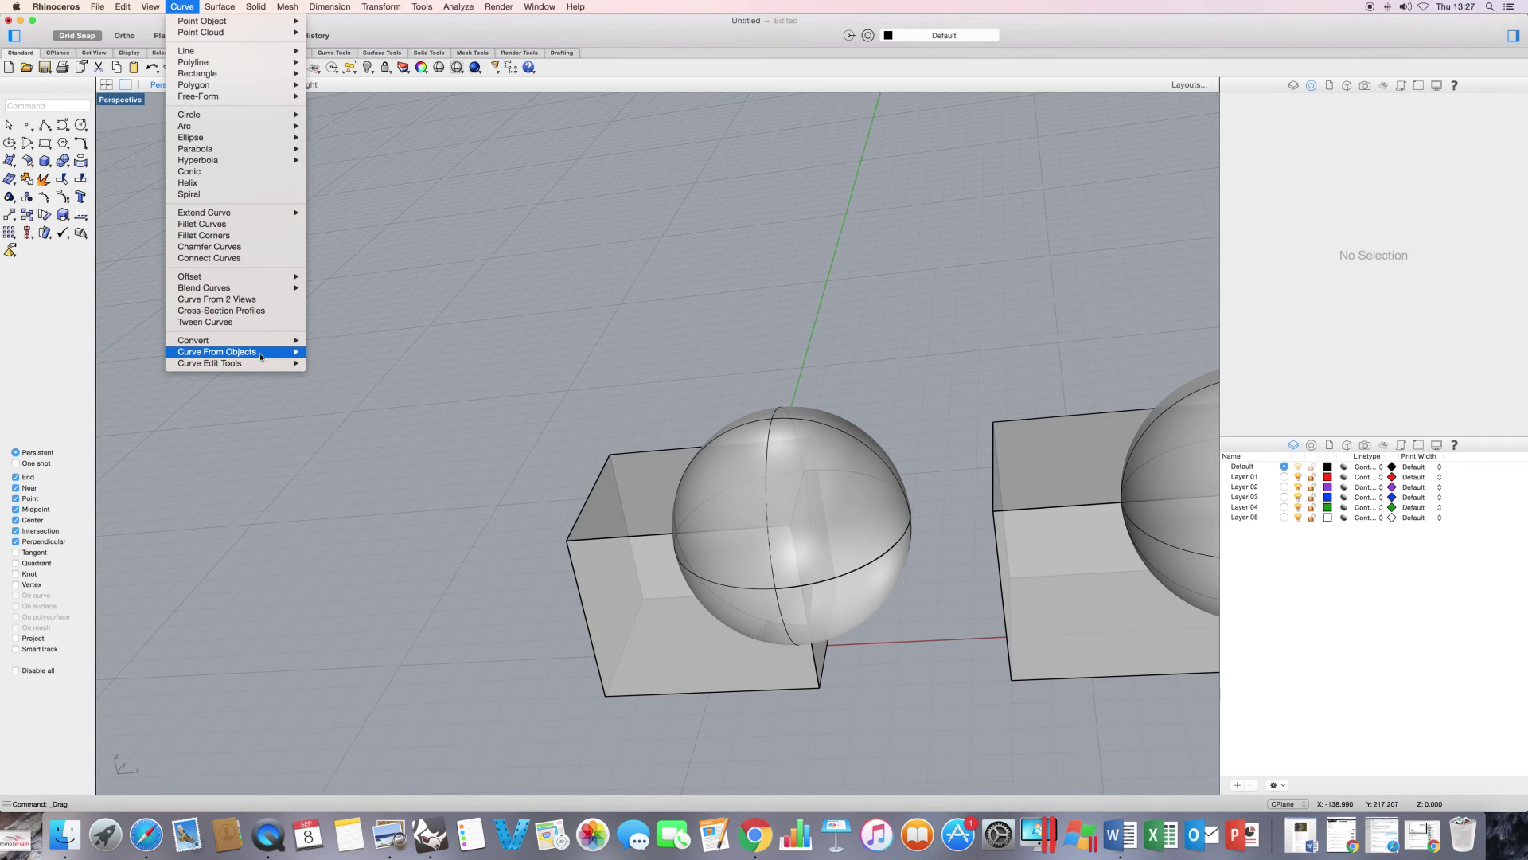
mouse_move(260, 356)
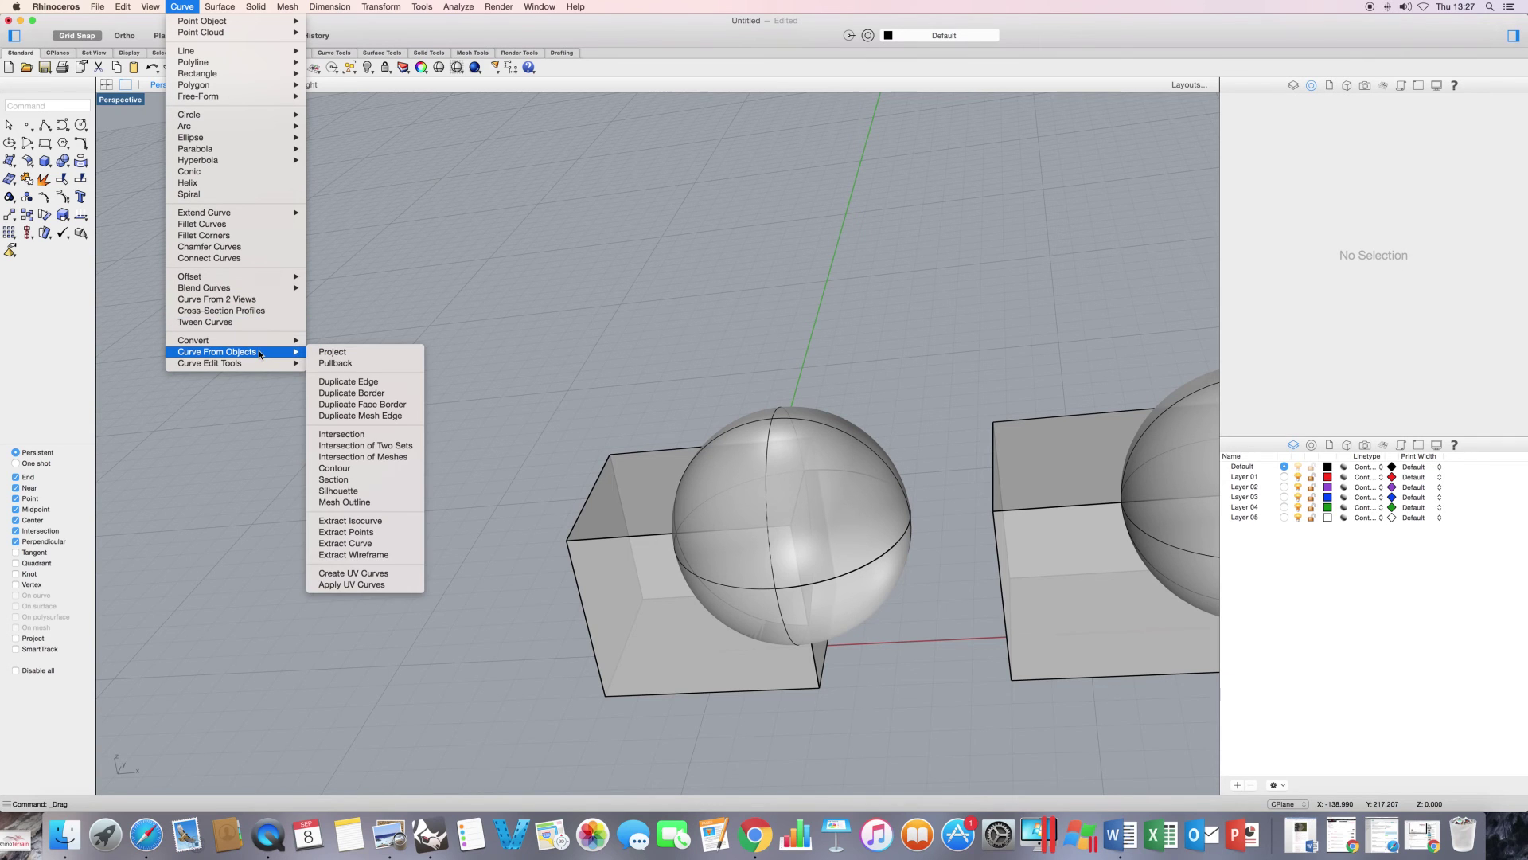
click(366, 434)
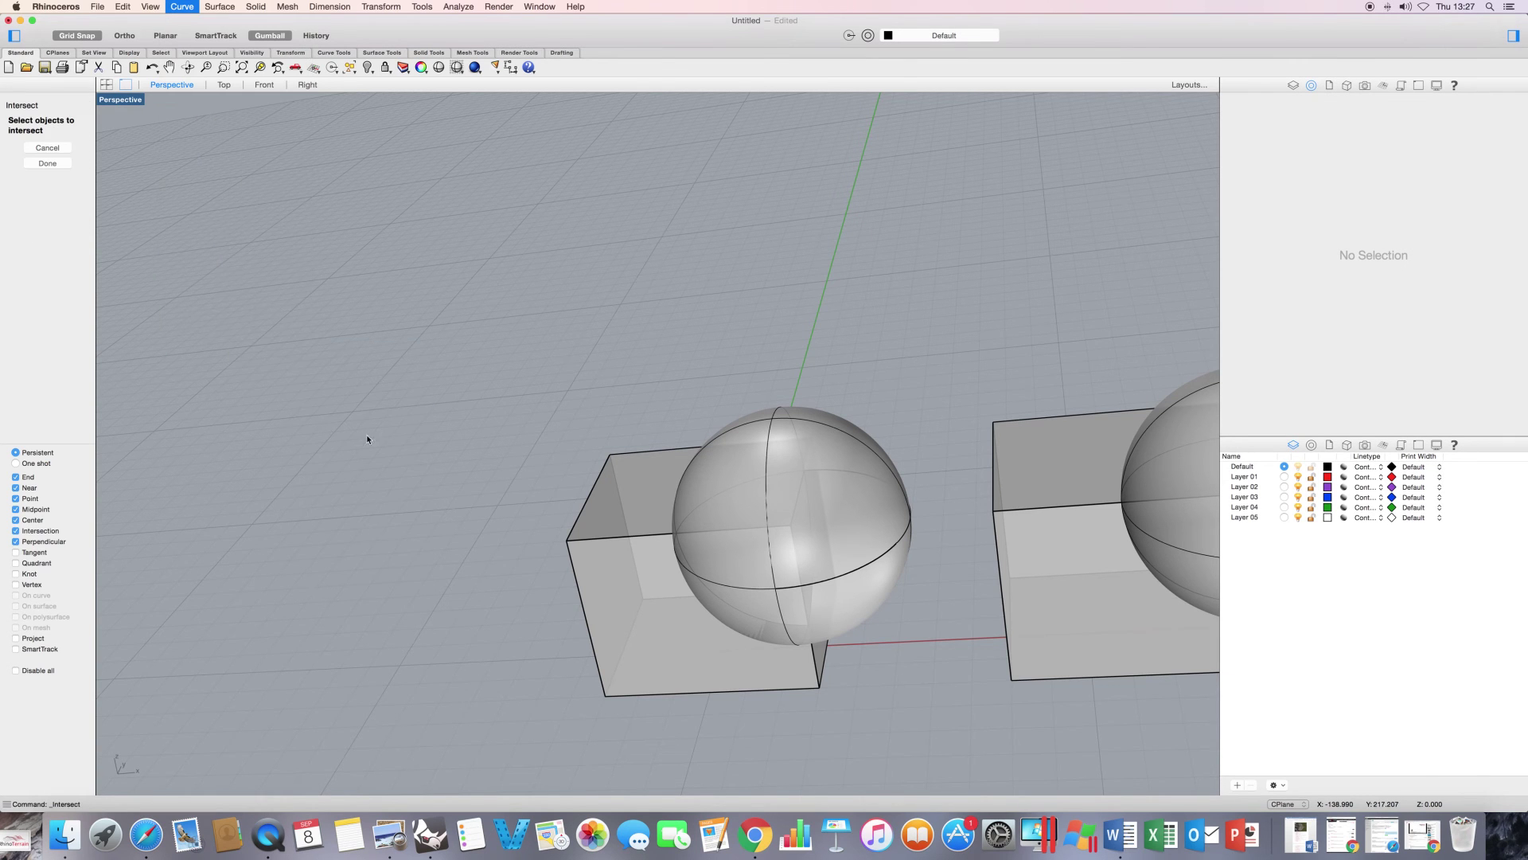
click(612, 513)
click(839, 428)
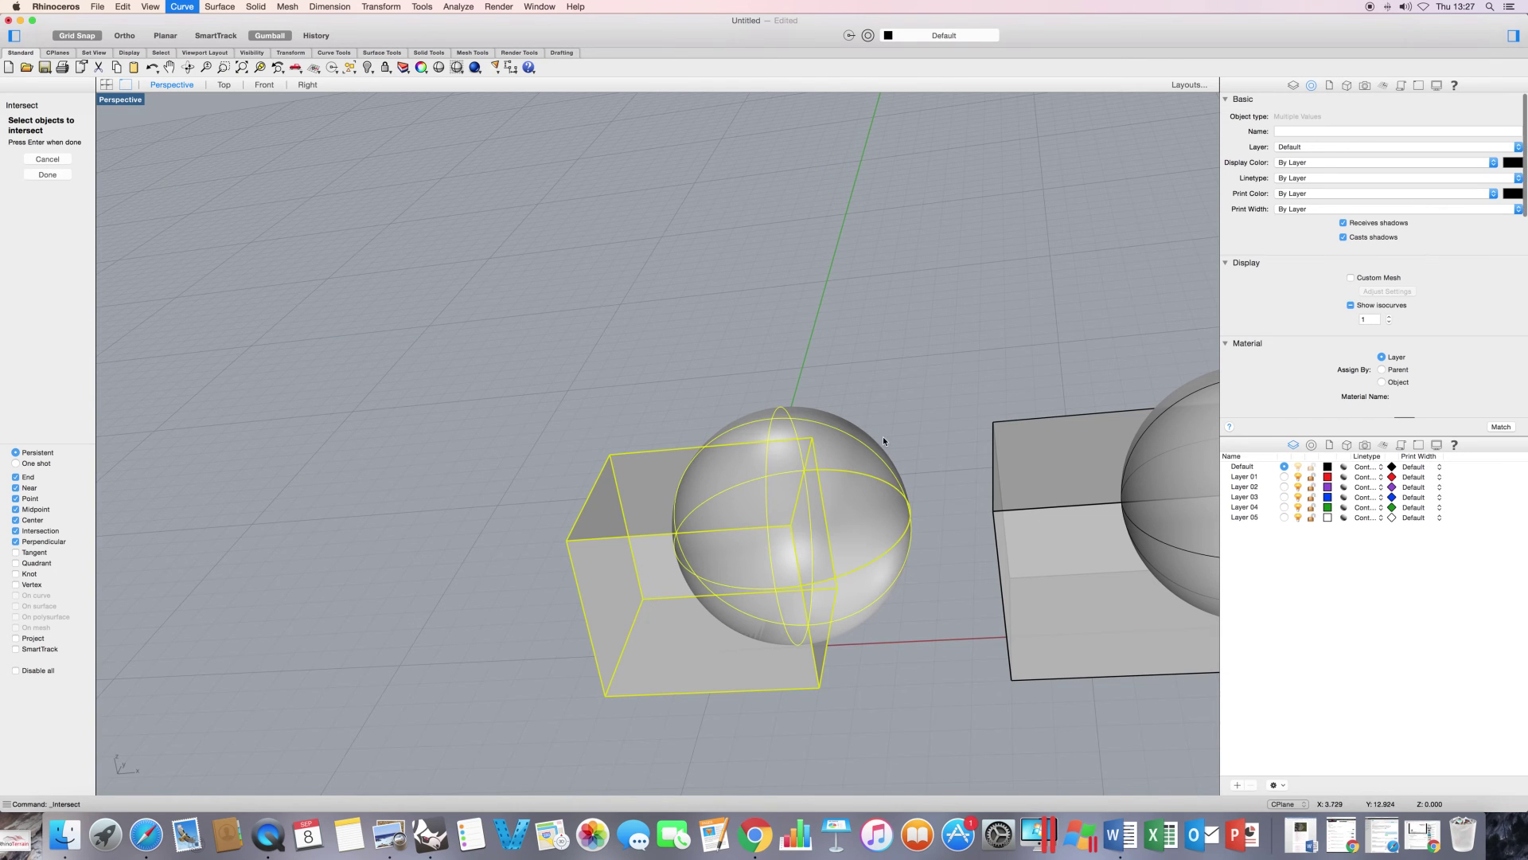
key(Return)
right_drag(900, 461, 873, 510)
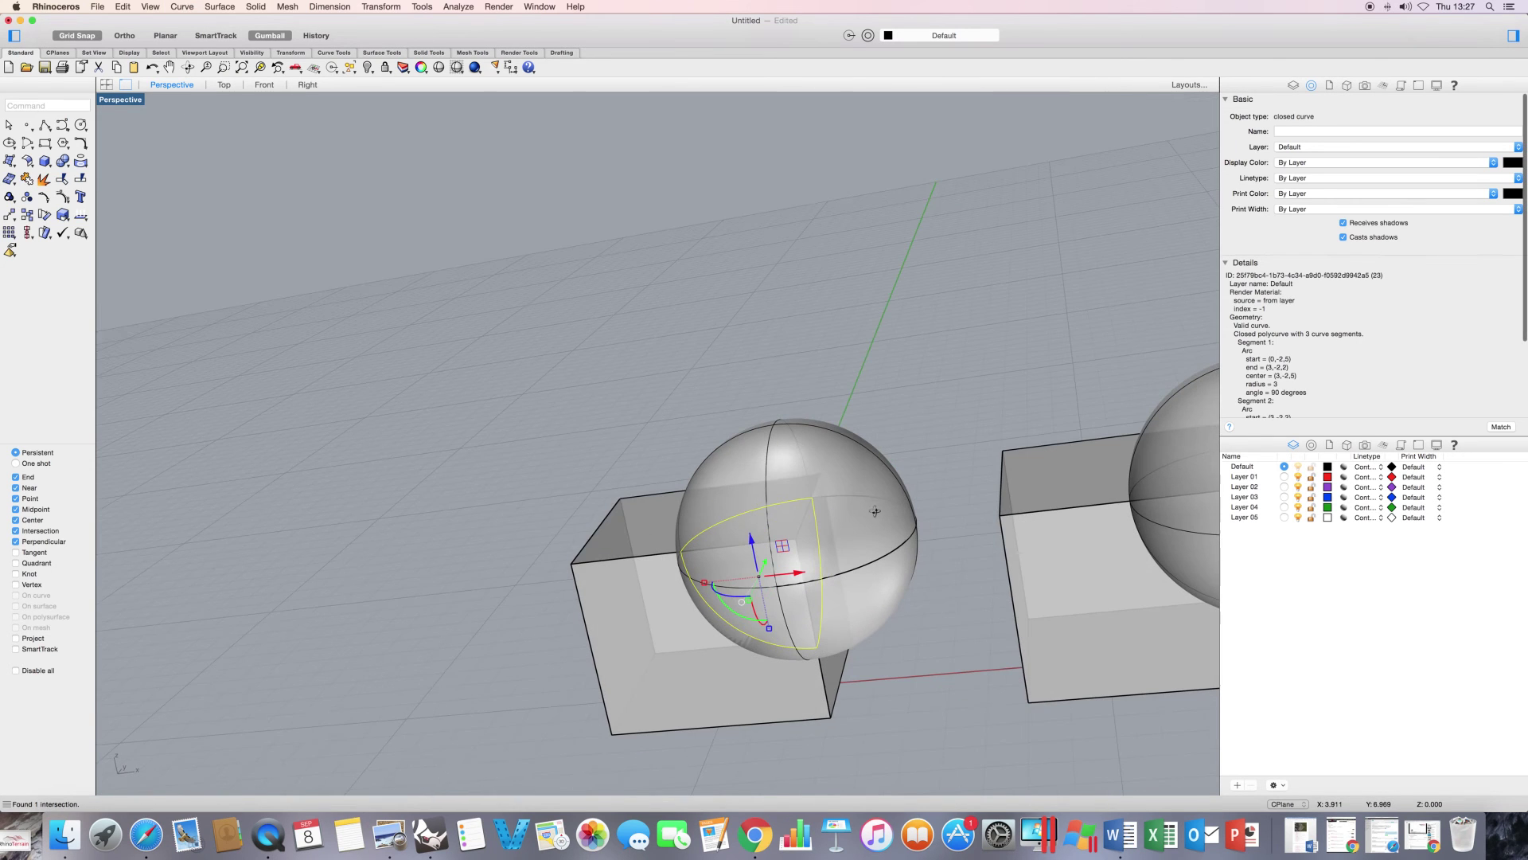
click(270, 37)
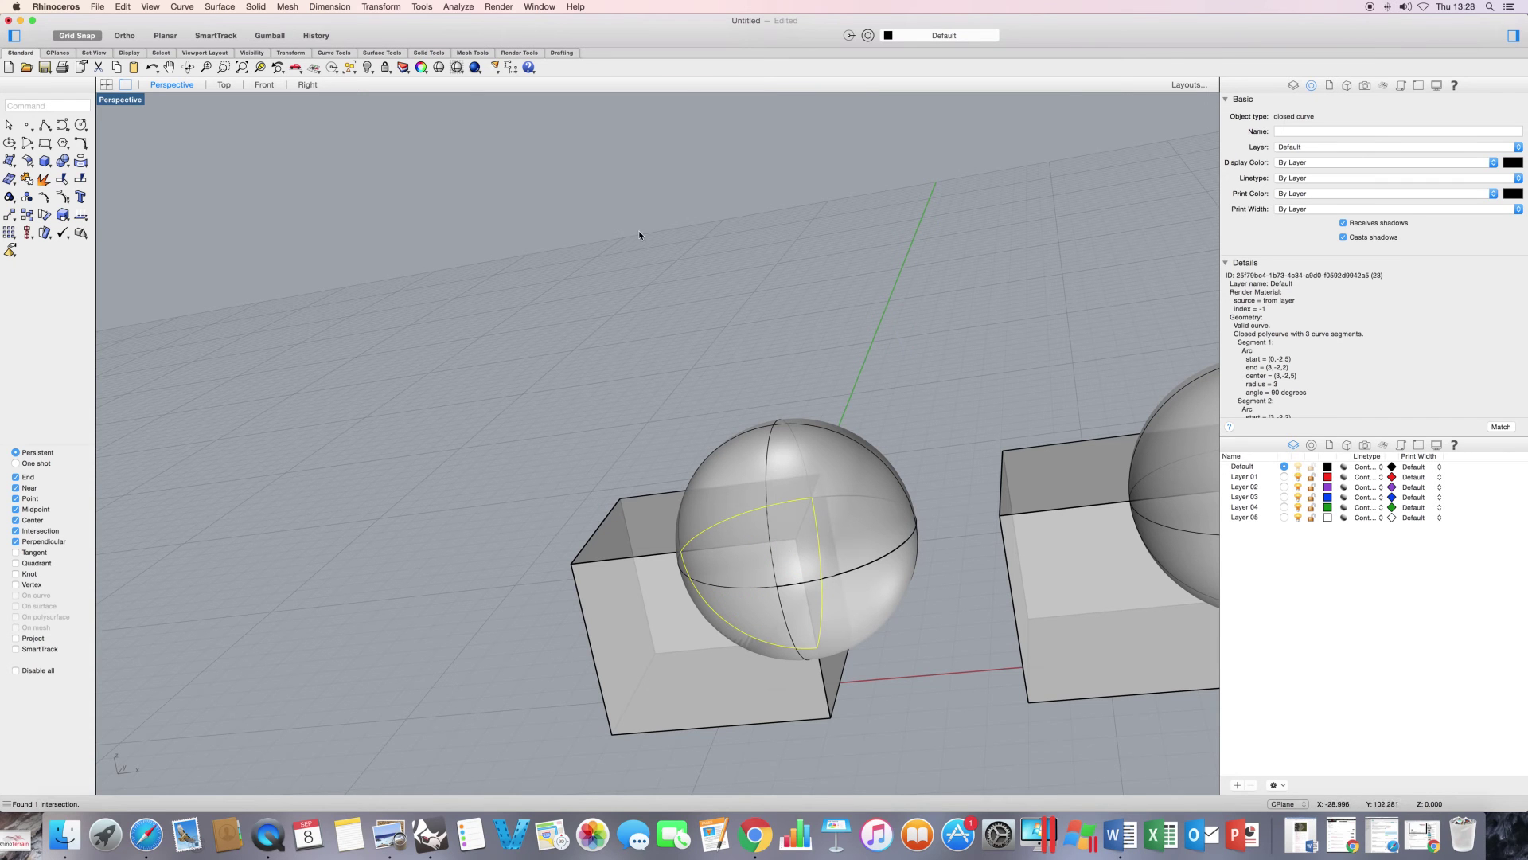
Trim away the box corner inside the sphere and the sphere portion outside the box, using the intersection curve as cutting object.
scroll(631, 358, down, 4)
mouse_move(631, 358)
right_down()
mouse_move(642, 382)
mouse_move(628, 382)
mouse_move(665, 399)
mouse_move(639, 340)
right_up()
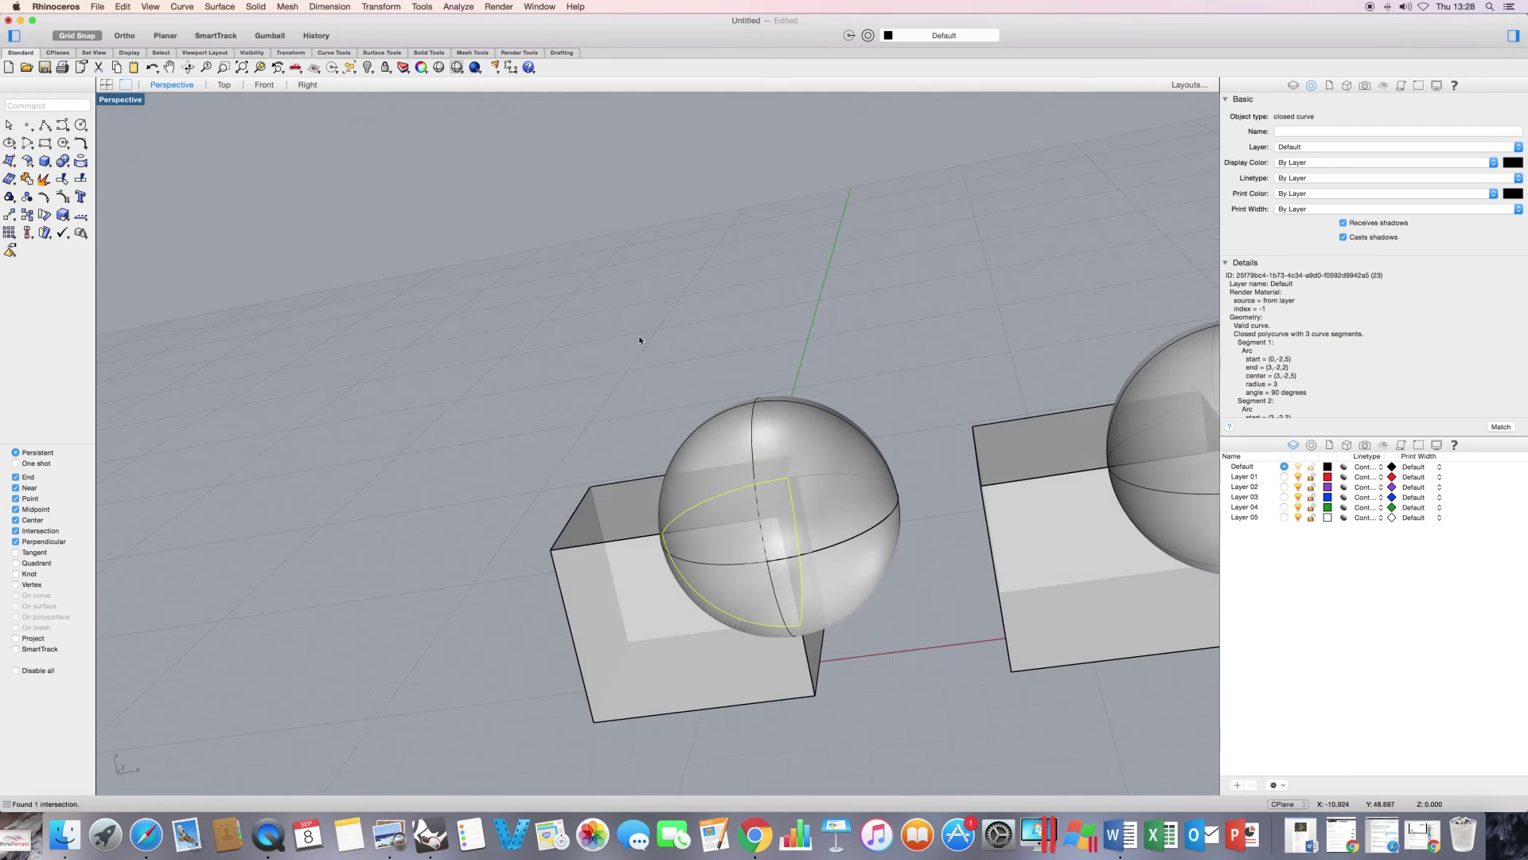
click(62, 179)
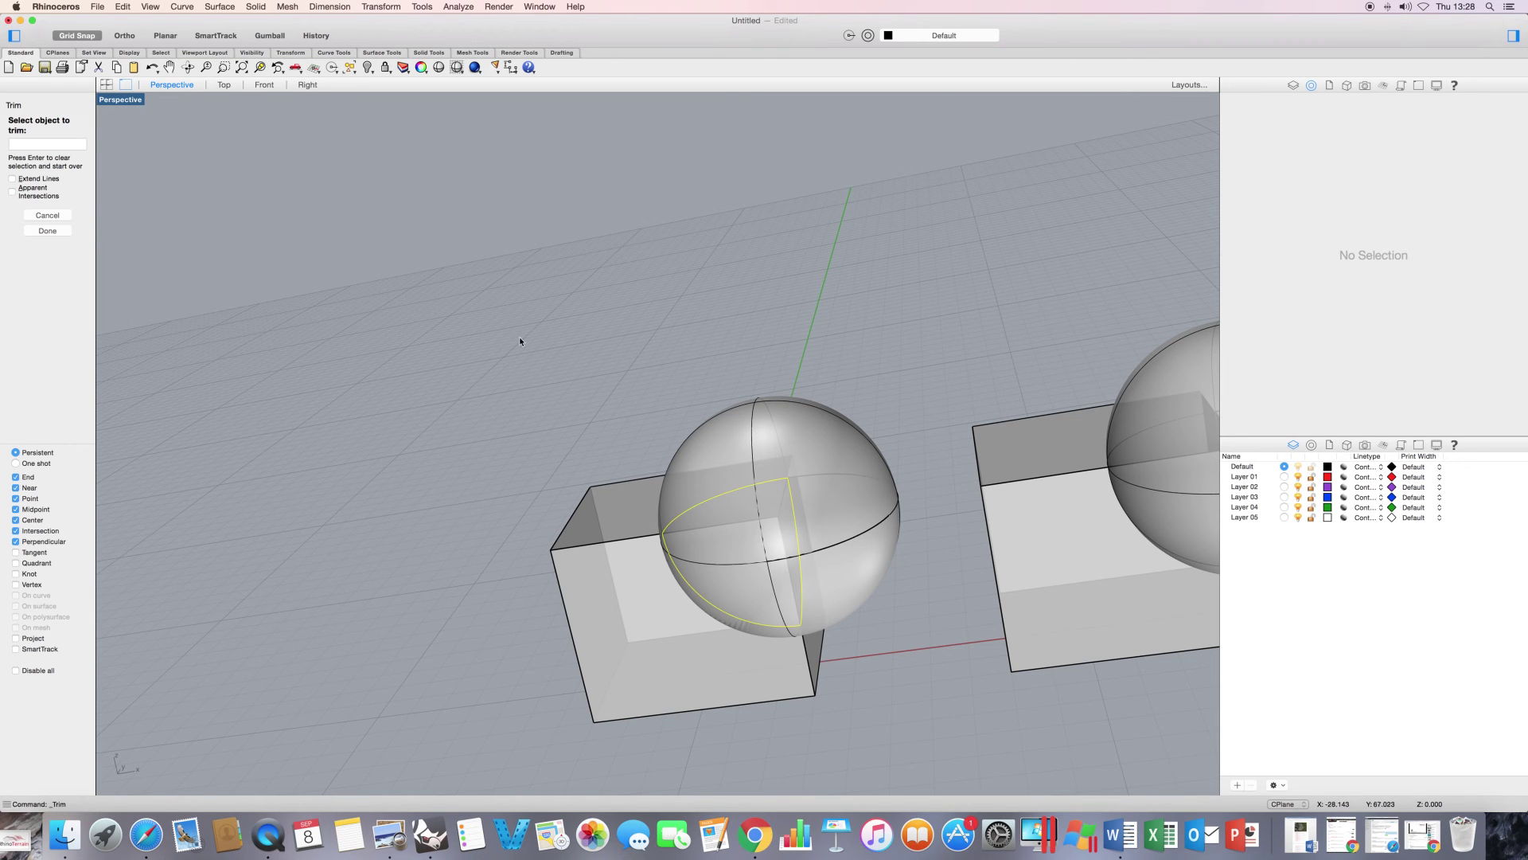
right_drag(750, 559, 783, 560)
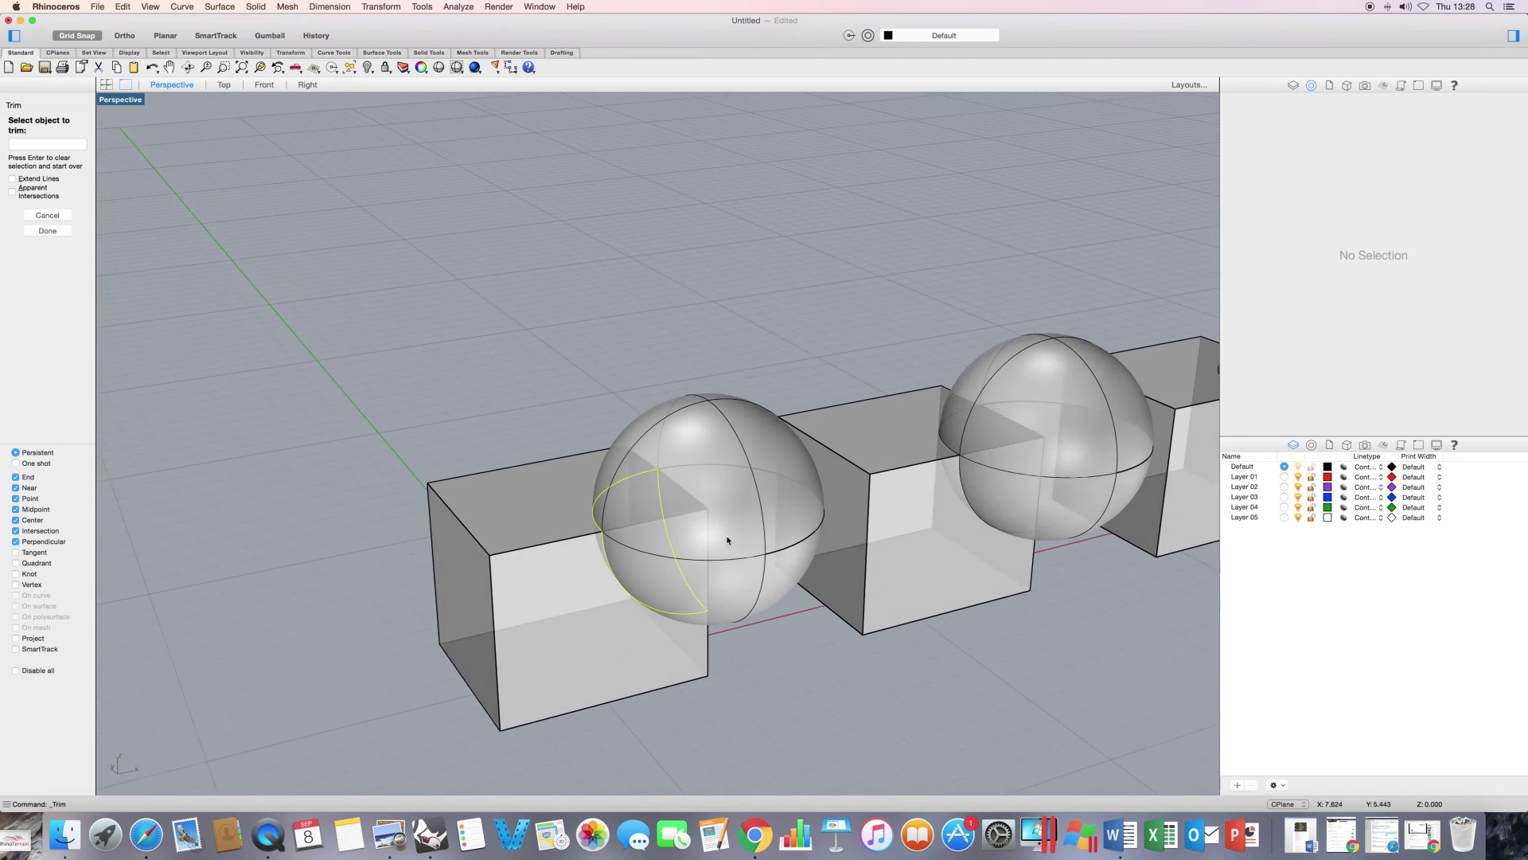
scroll(726, 536, up, 3)
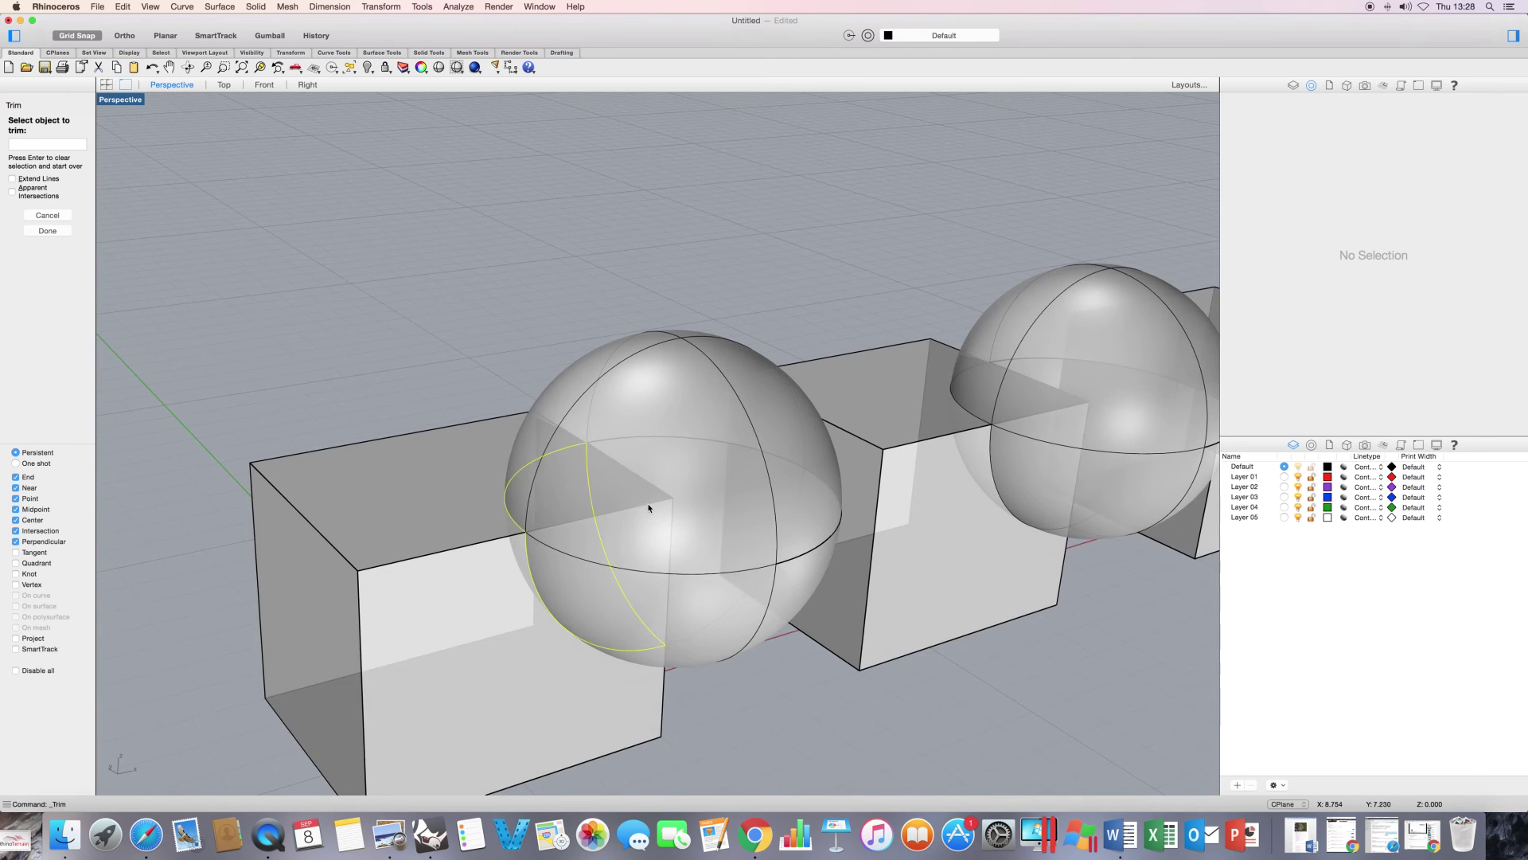
click(648, 507)
click(661, 346)
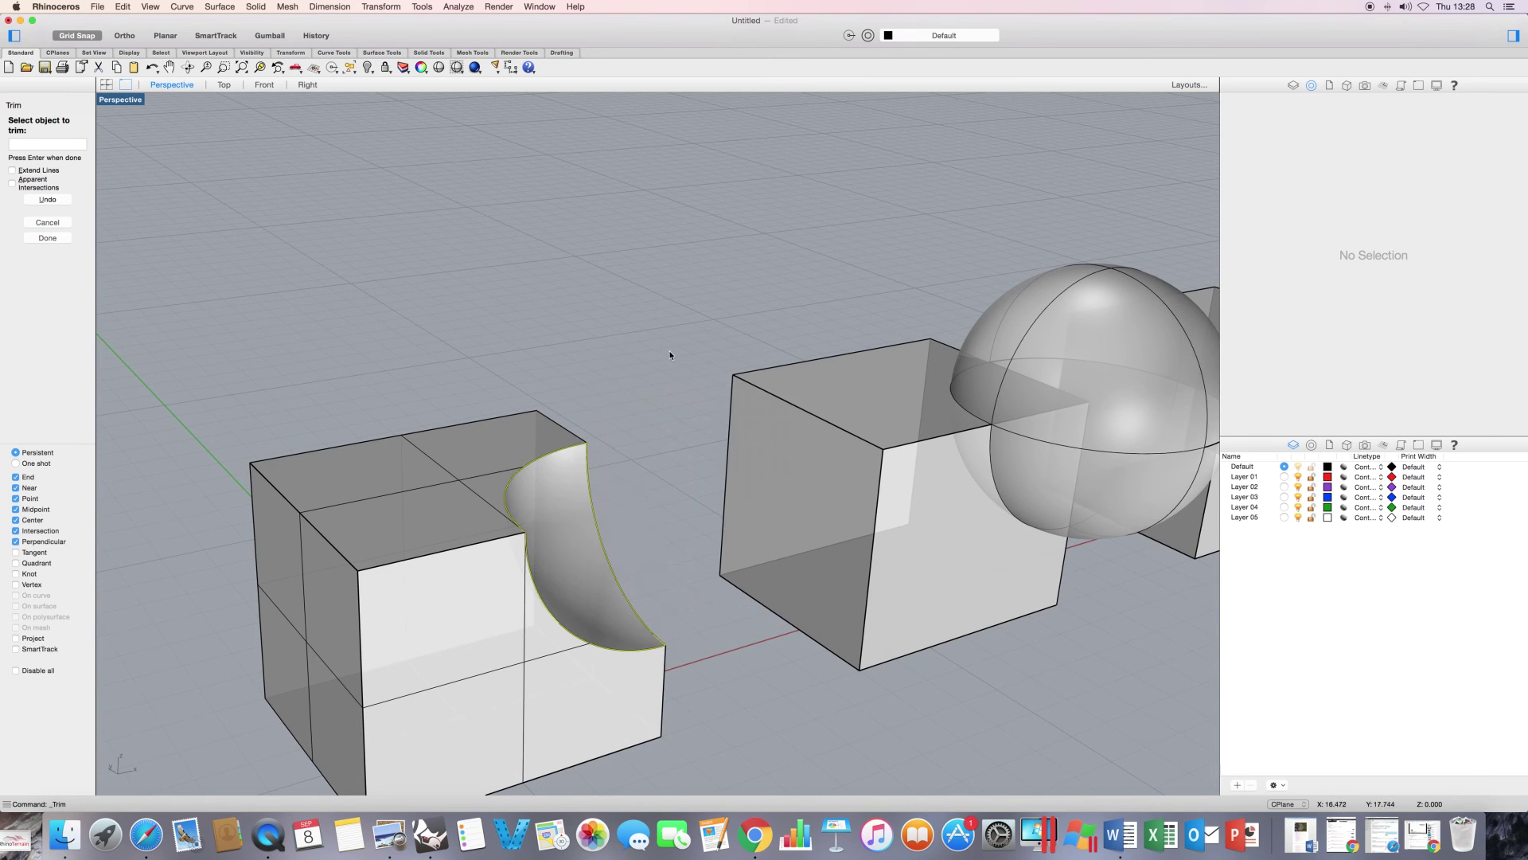
right_drag(669, 351, 710, 456)
key(Return)
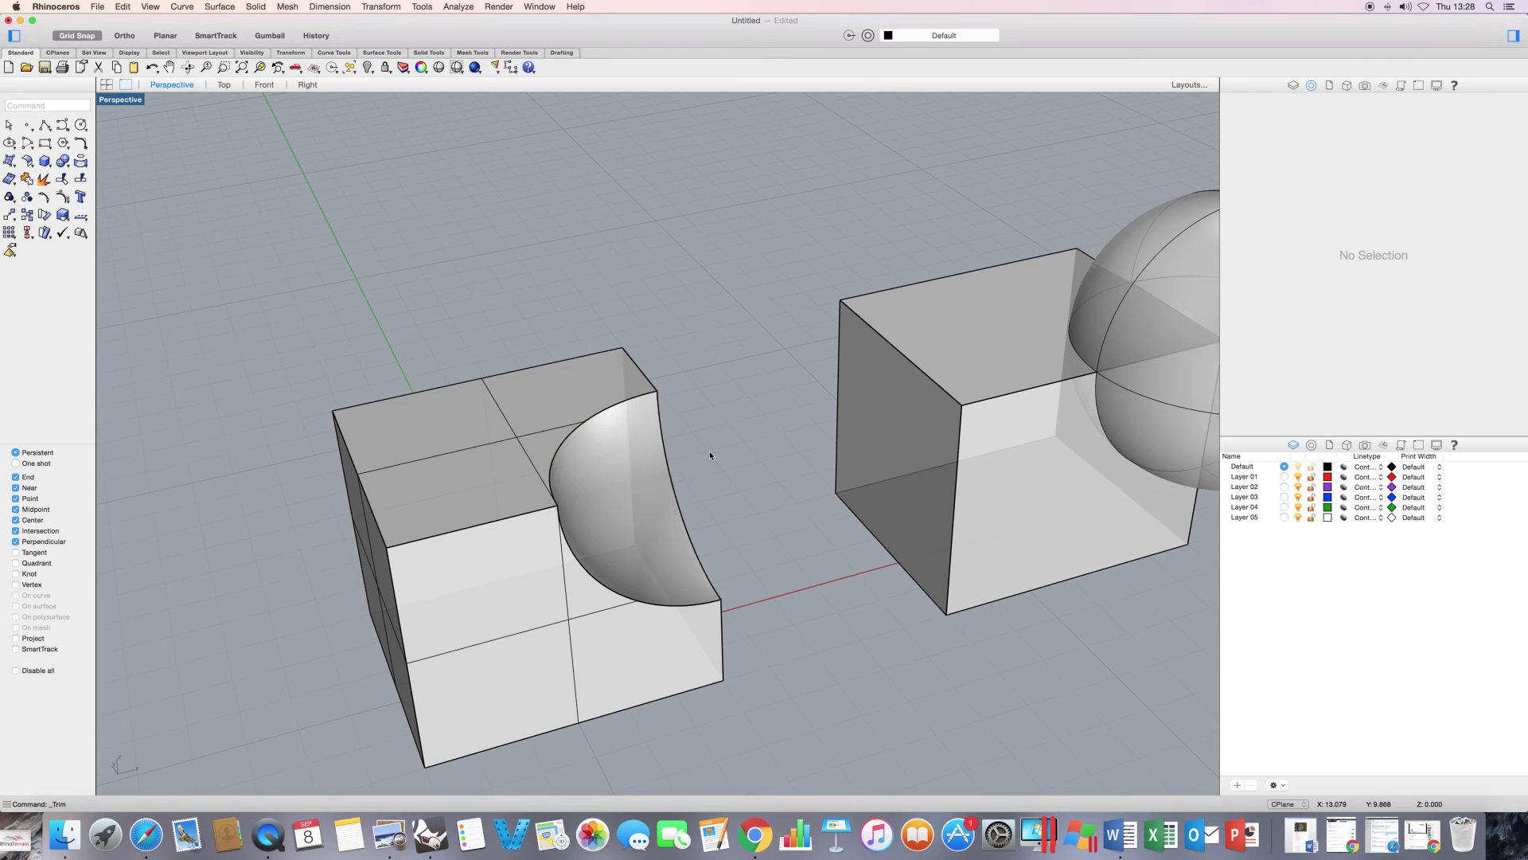
Join the trimmed box and the remaining sphere patch into one polysurface.
click(648, 500)
shift+click(503, 495)
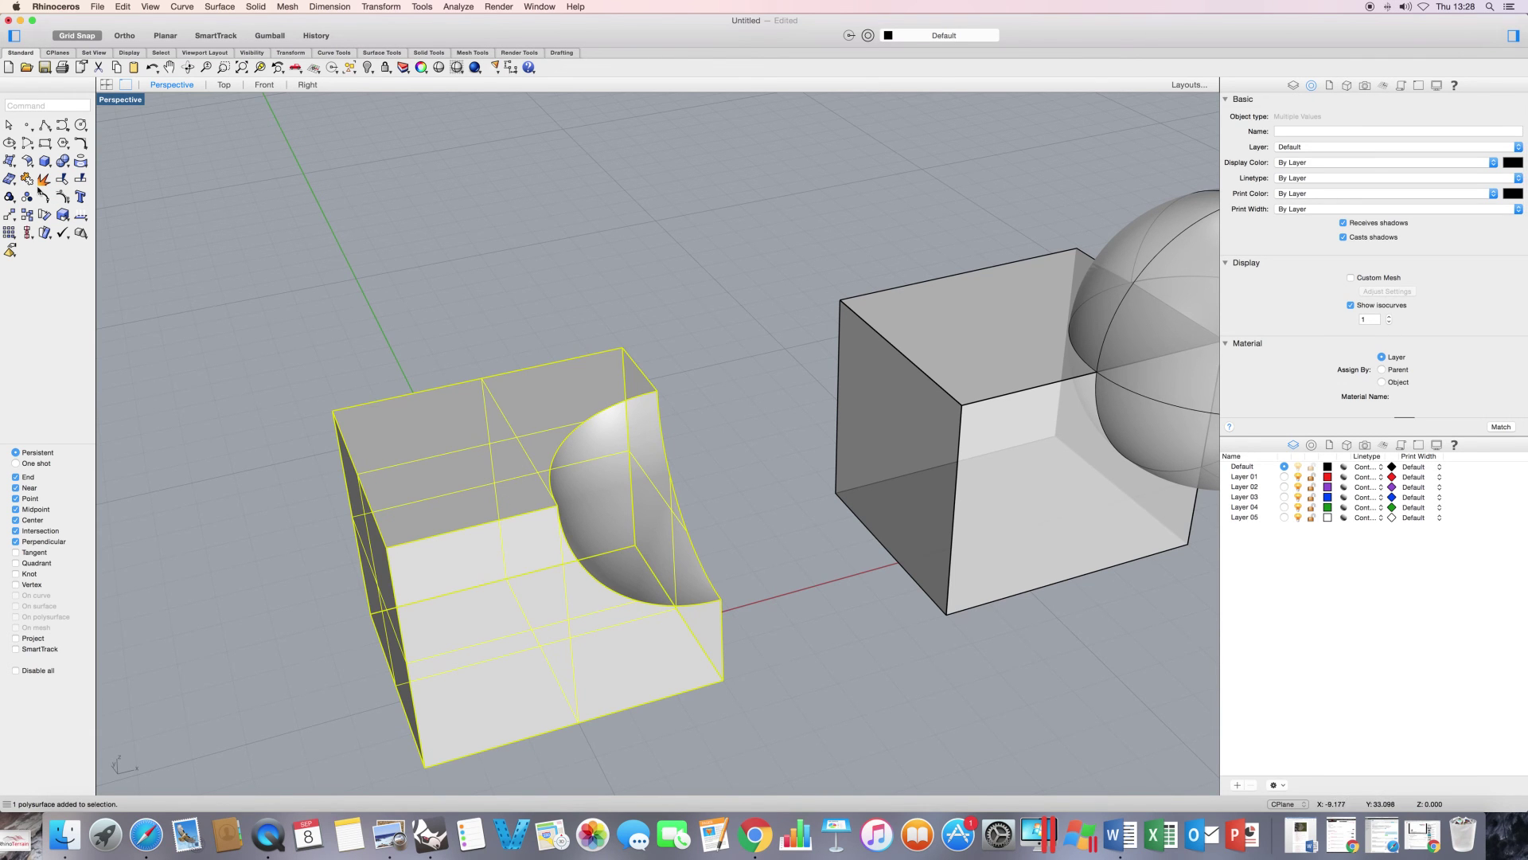
click(28, 179)
click(319, 292)
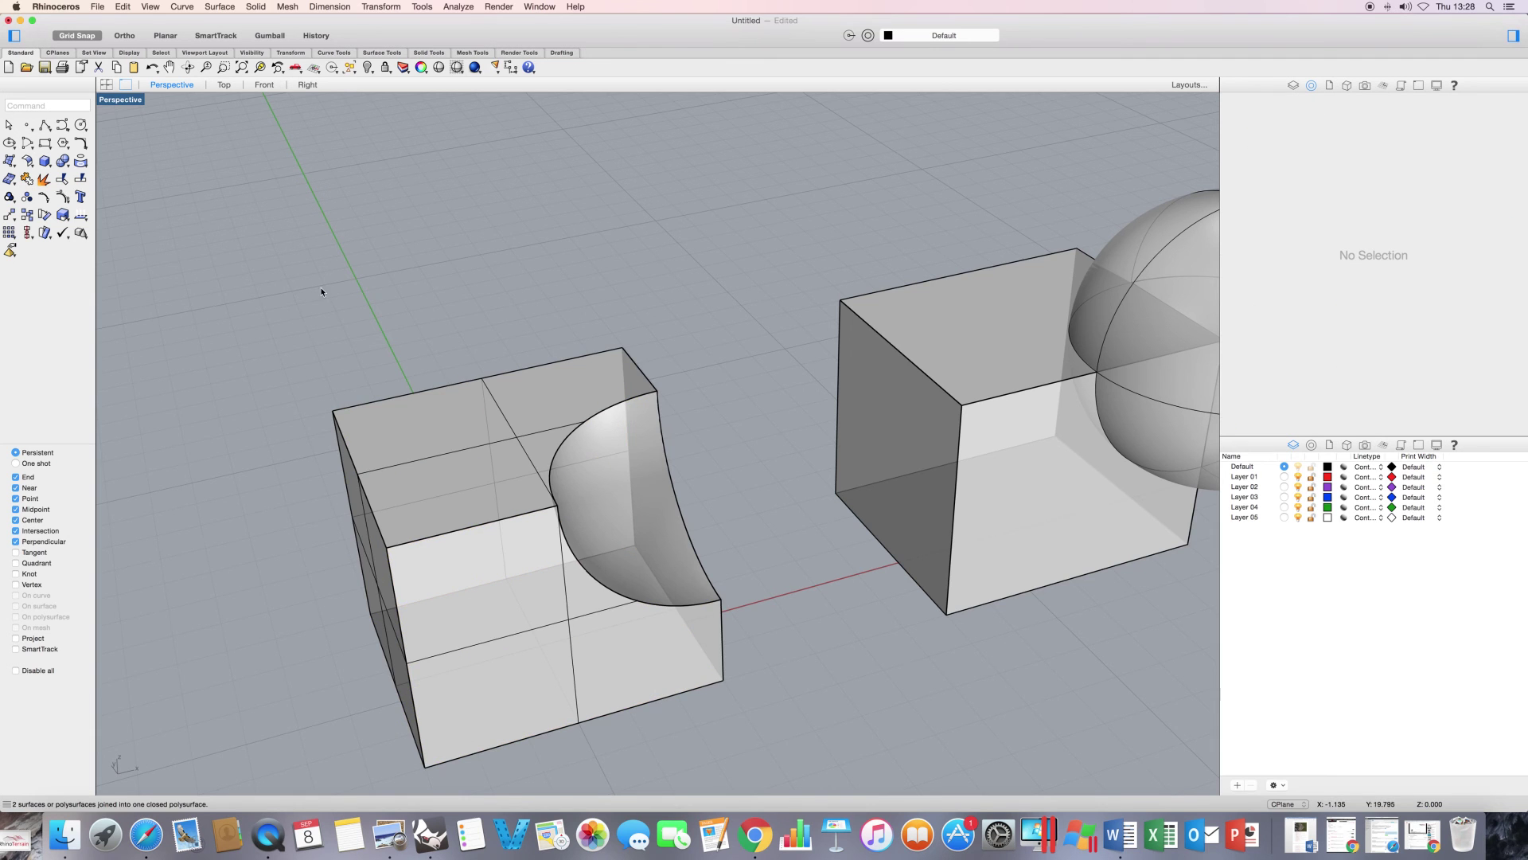
Examine the joined solid and the overlap of the middle box-and-sphere pair from several angles and distances.
scroll(498, 257, down, 5)
mouse_move(561, 330)
right_down()
mouse_move(566, 344)
mouse_move(532, 338)
mouse_move(574, 340)
mouse_move(573, 327)
right_up()
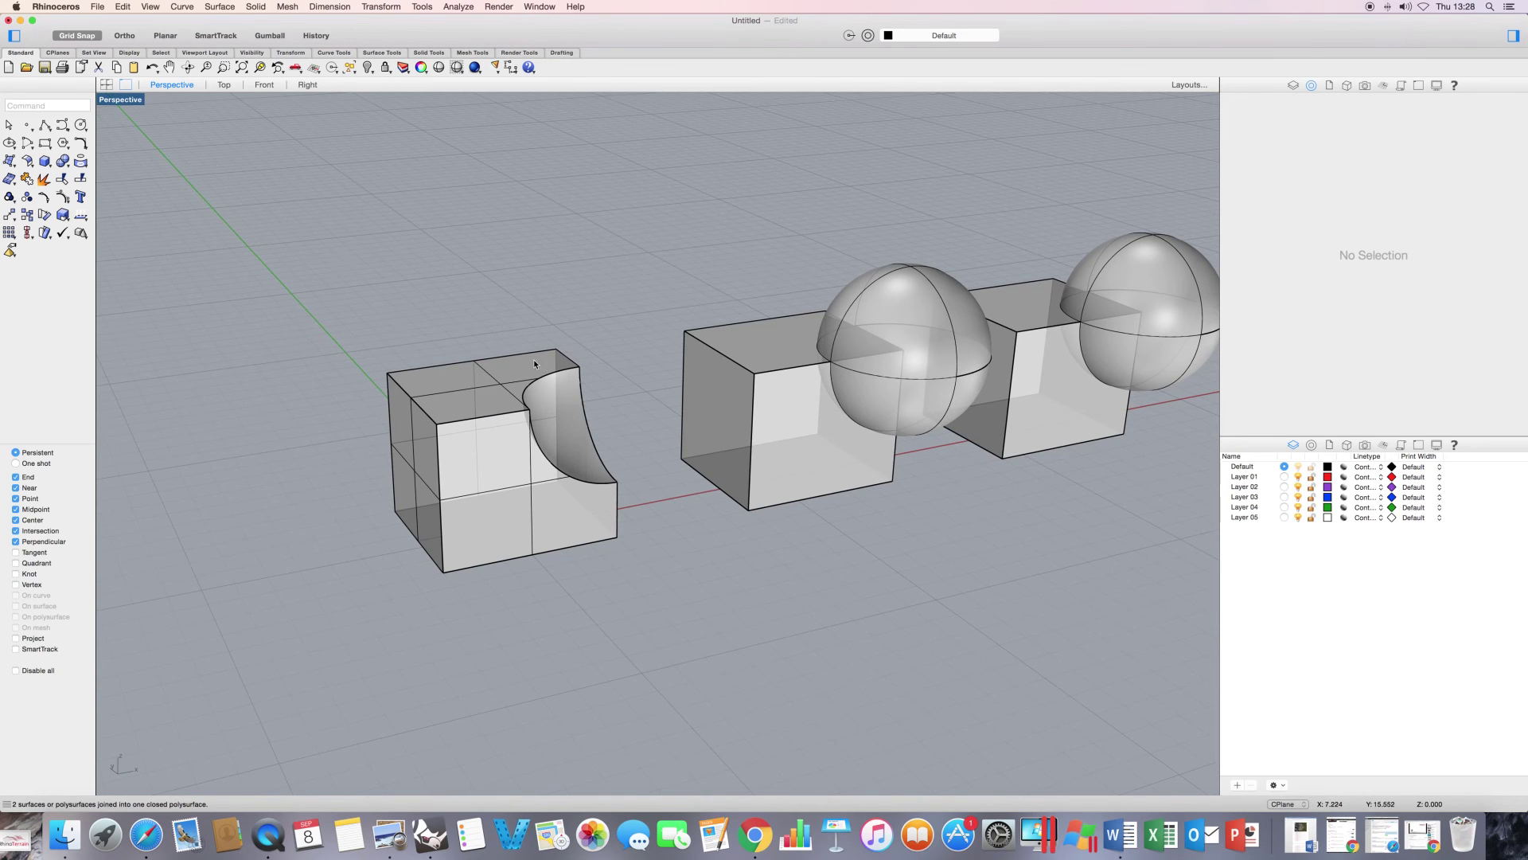
scroll(470, 379, down, 5)
scroll(679, 356, up, 3)
scroll(679, 355, up, 5)
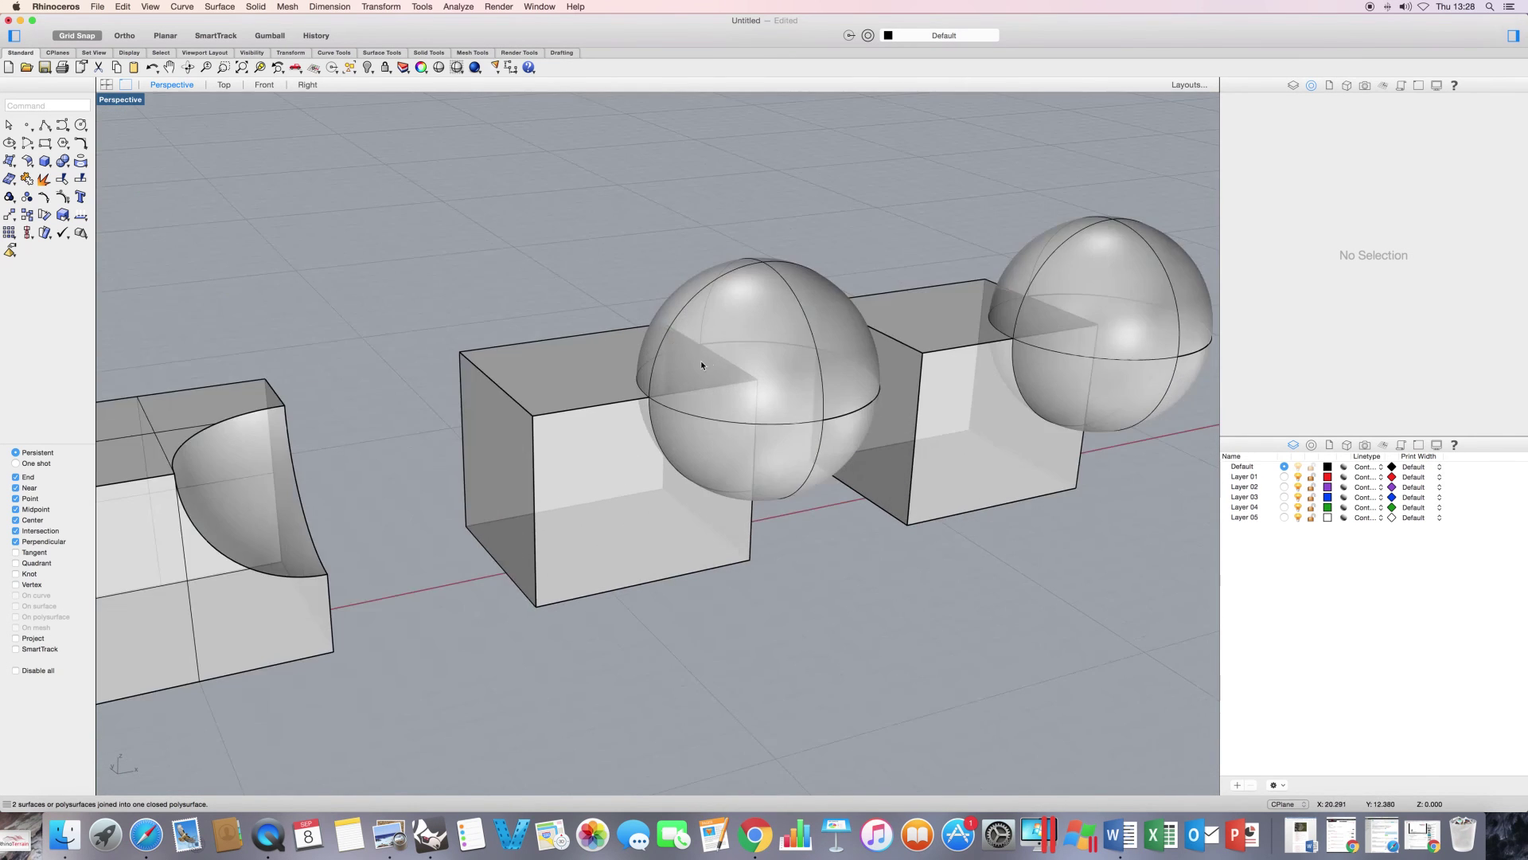
right_drag(700, 360, 753, 345)
scroll(691, 369, down, 5)
scroll(760, 347, up, 3)
scroll(760, 347, up, 3)
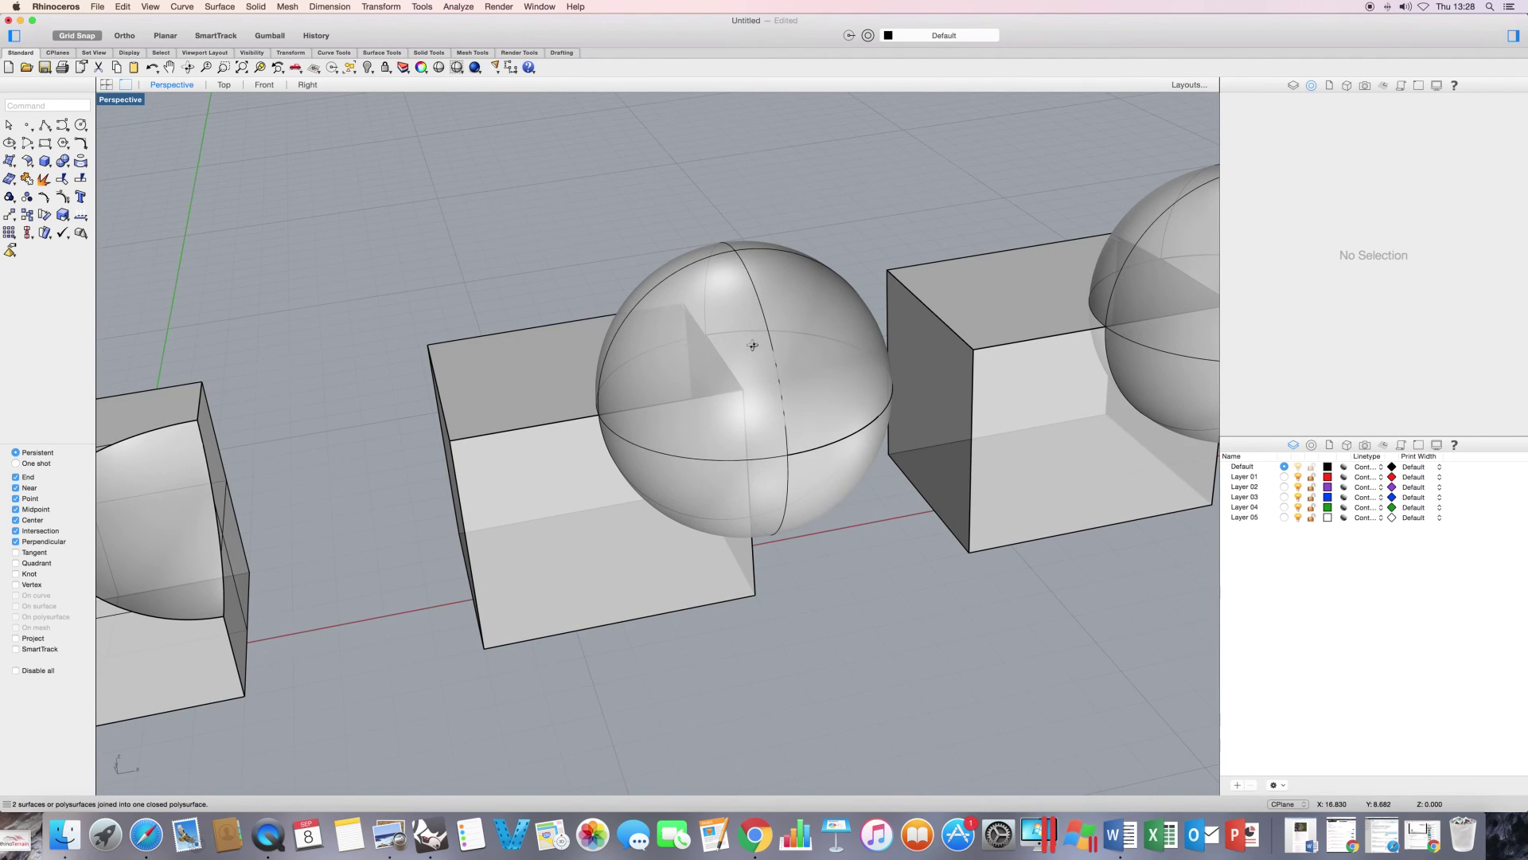
Split the middle box using the overlapping sphere as the cutting object.
click(82, 180)
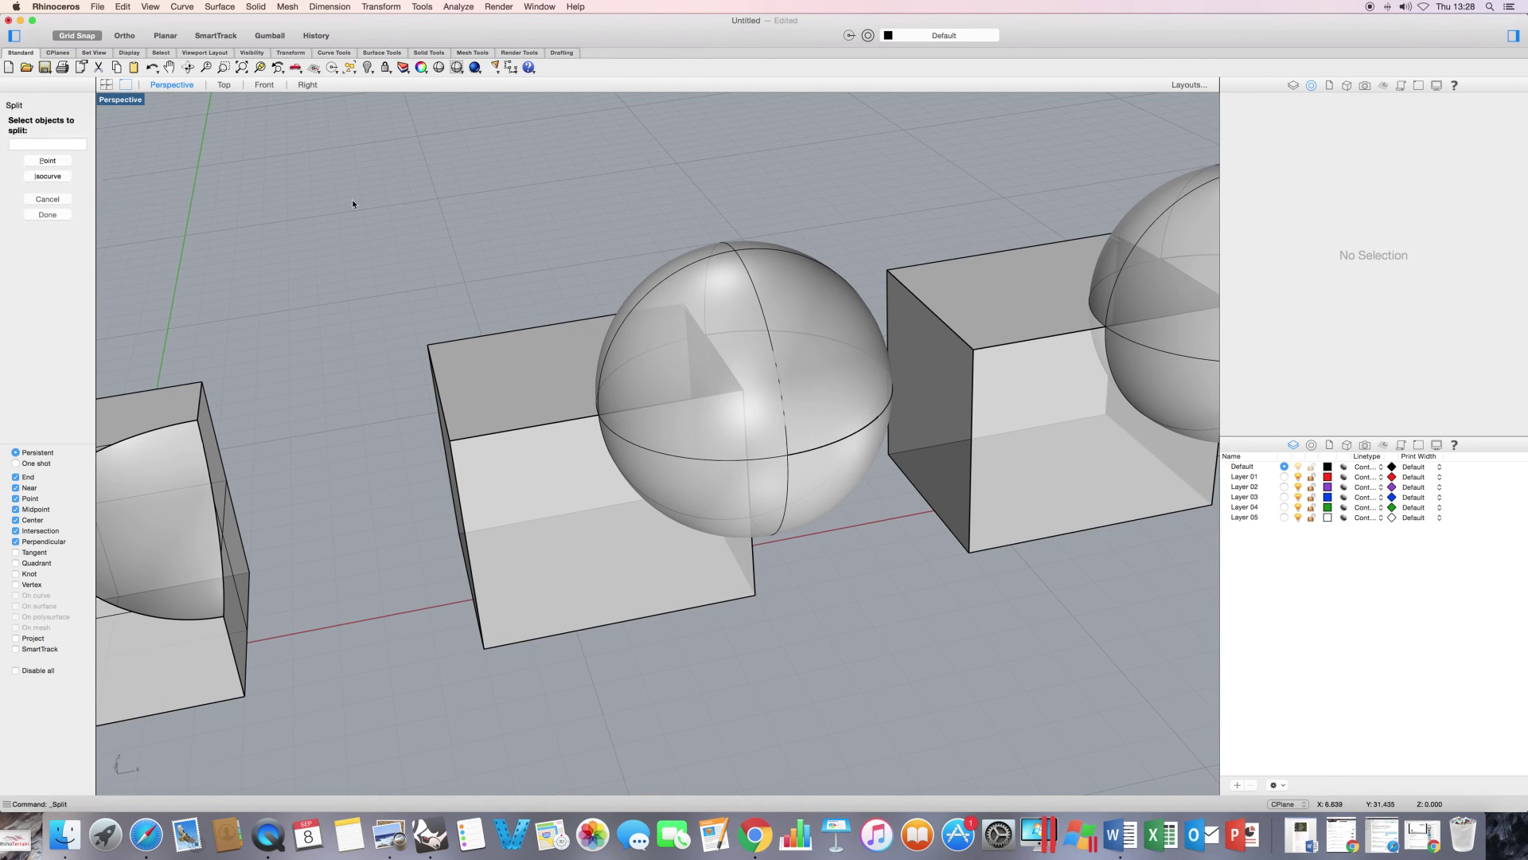
scroll(613, 371, up, 3)
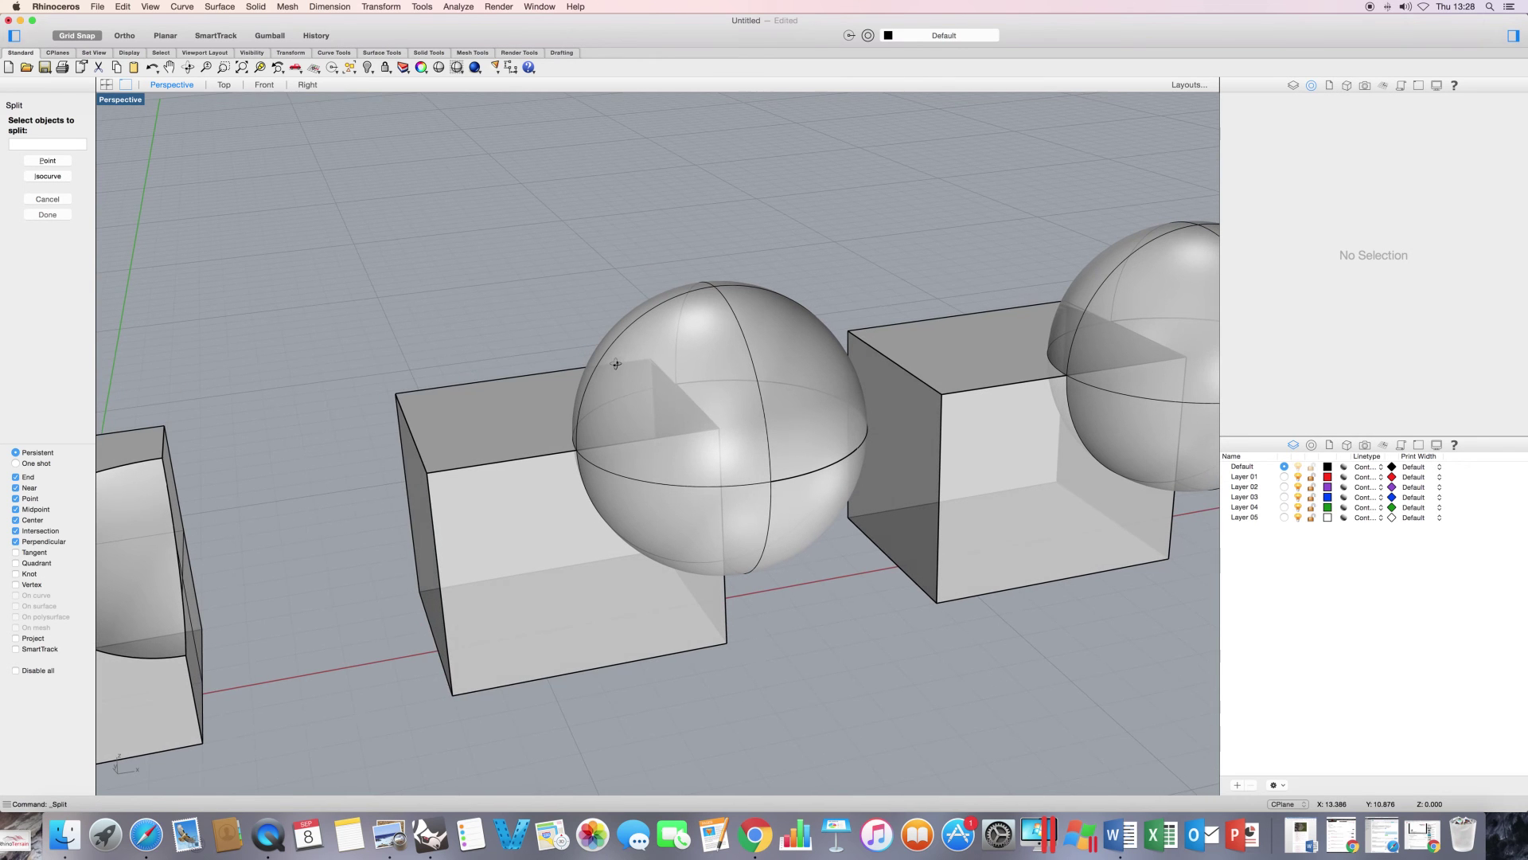
click(523, 423)
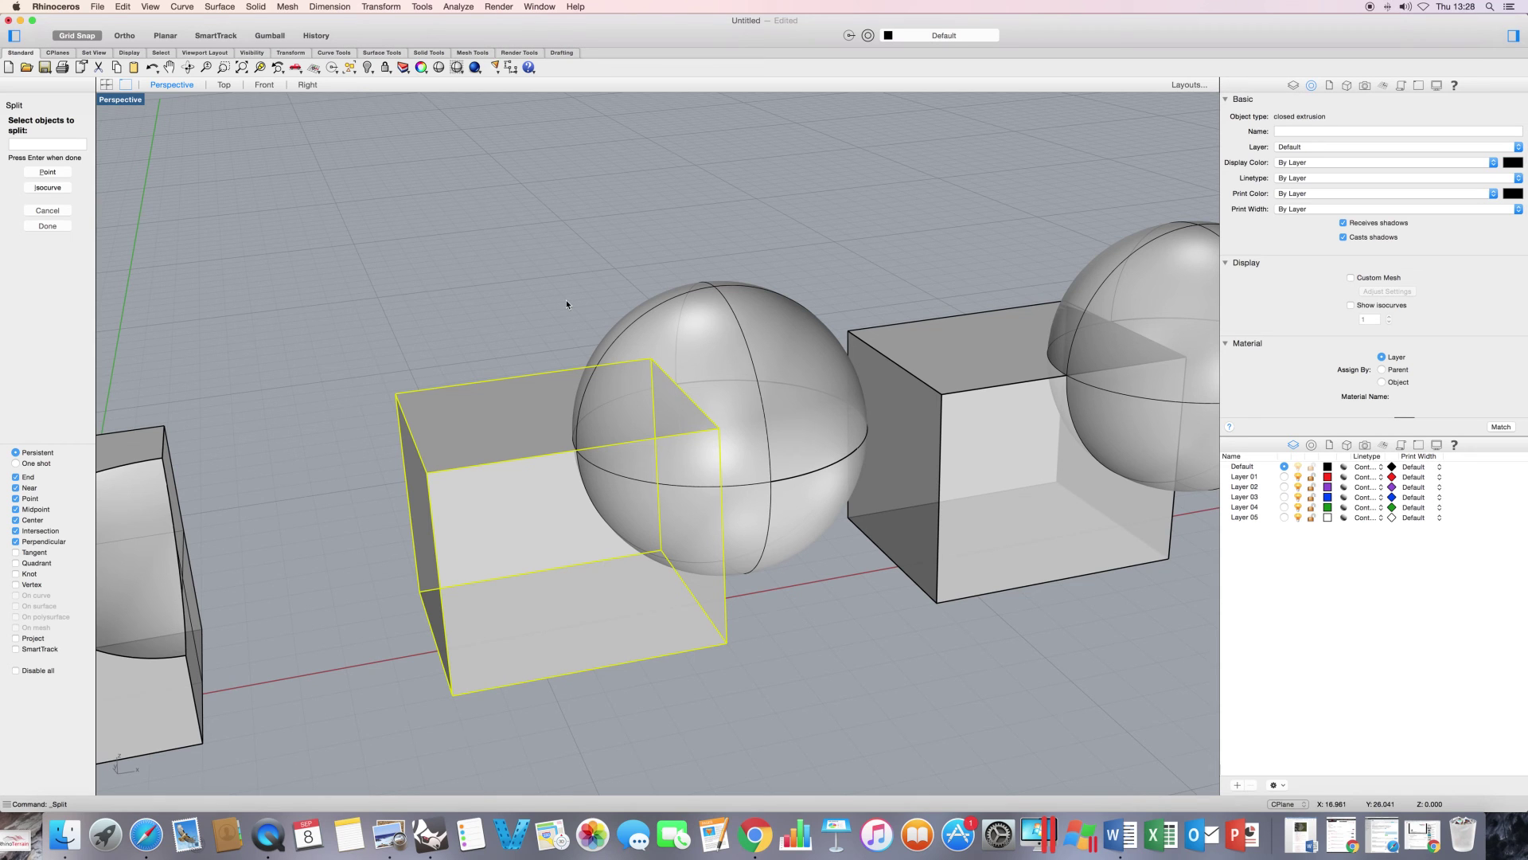
key(Return)
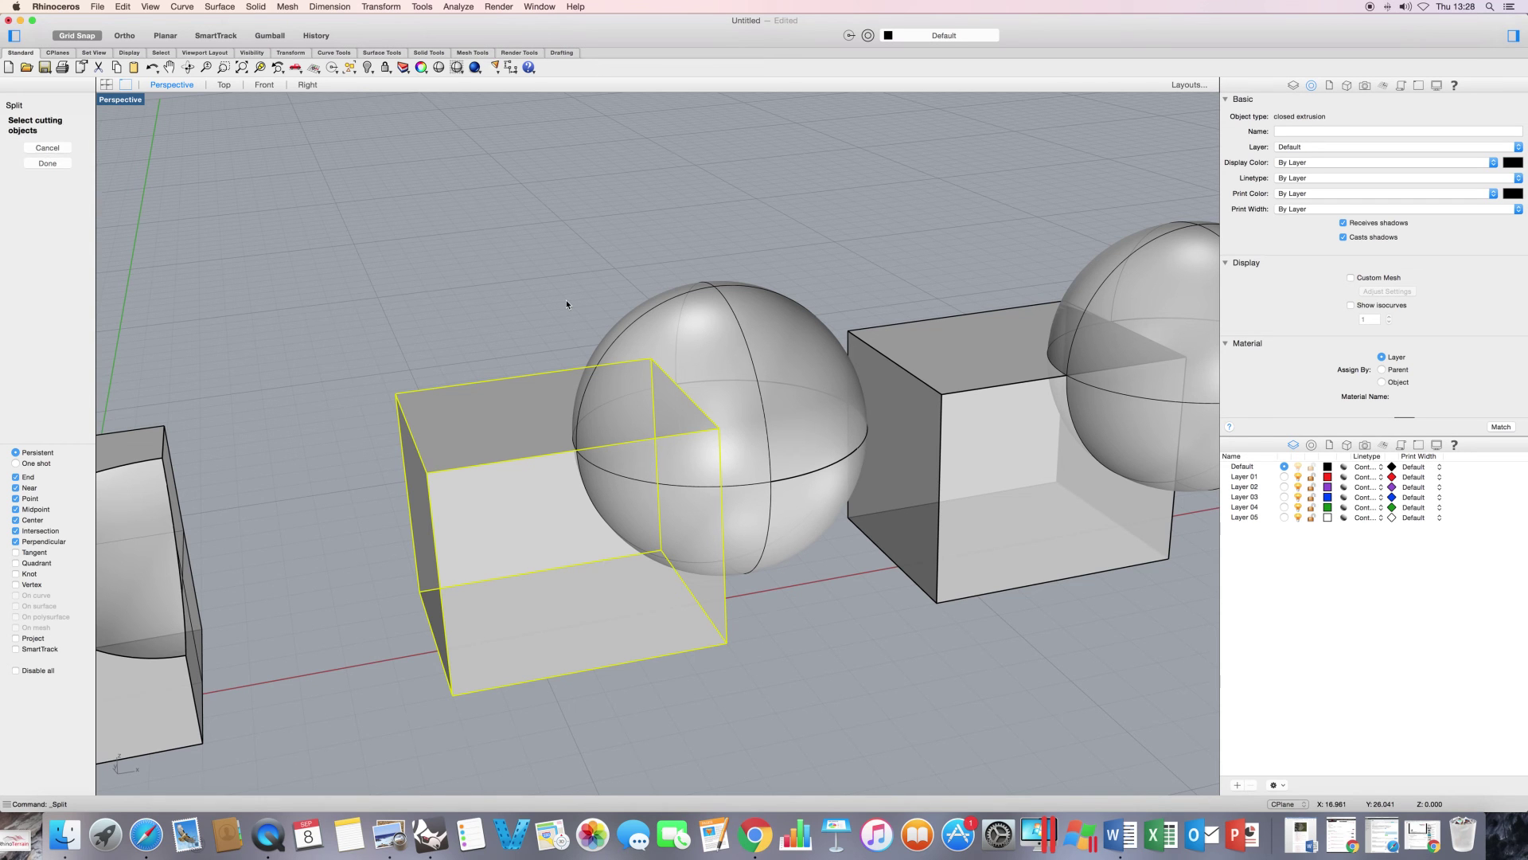
click(697, 293)
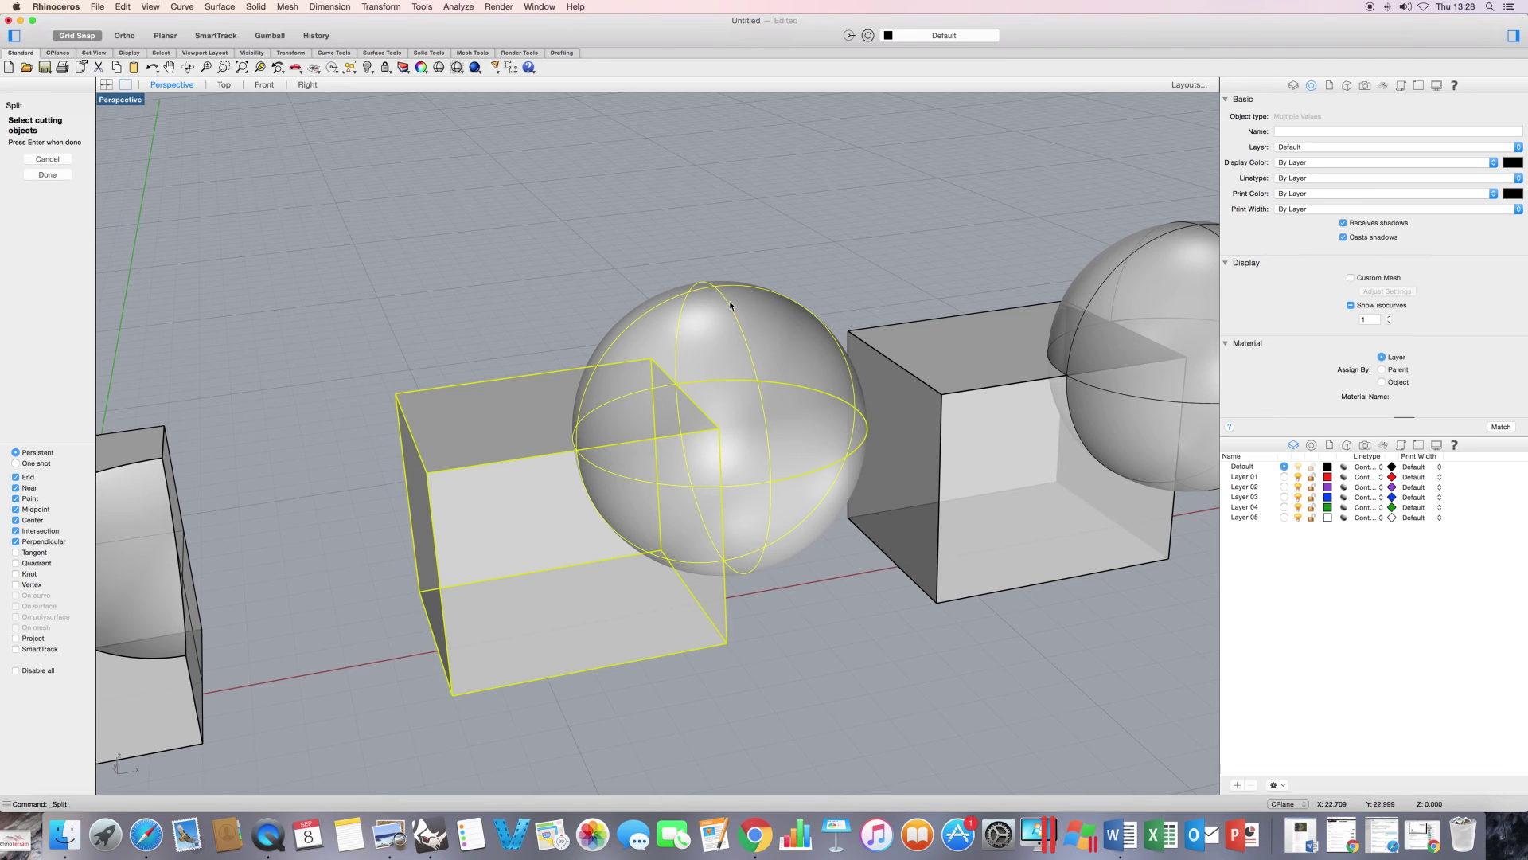
key(Return)
right_drag(730, 303, 719, 301)
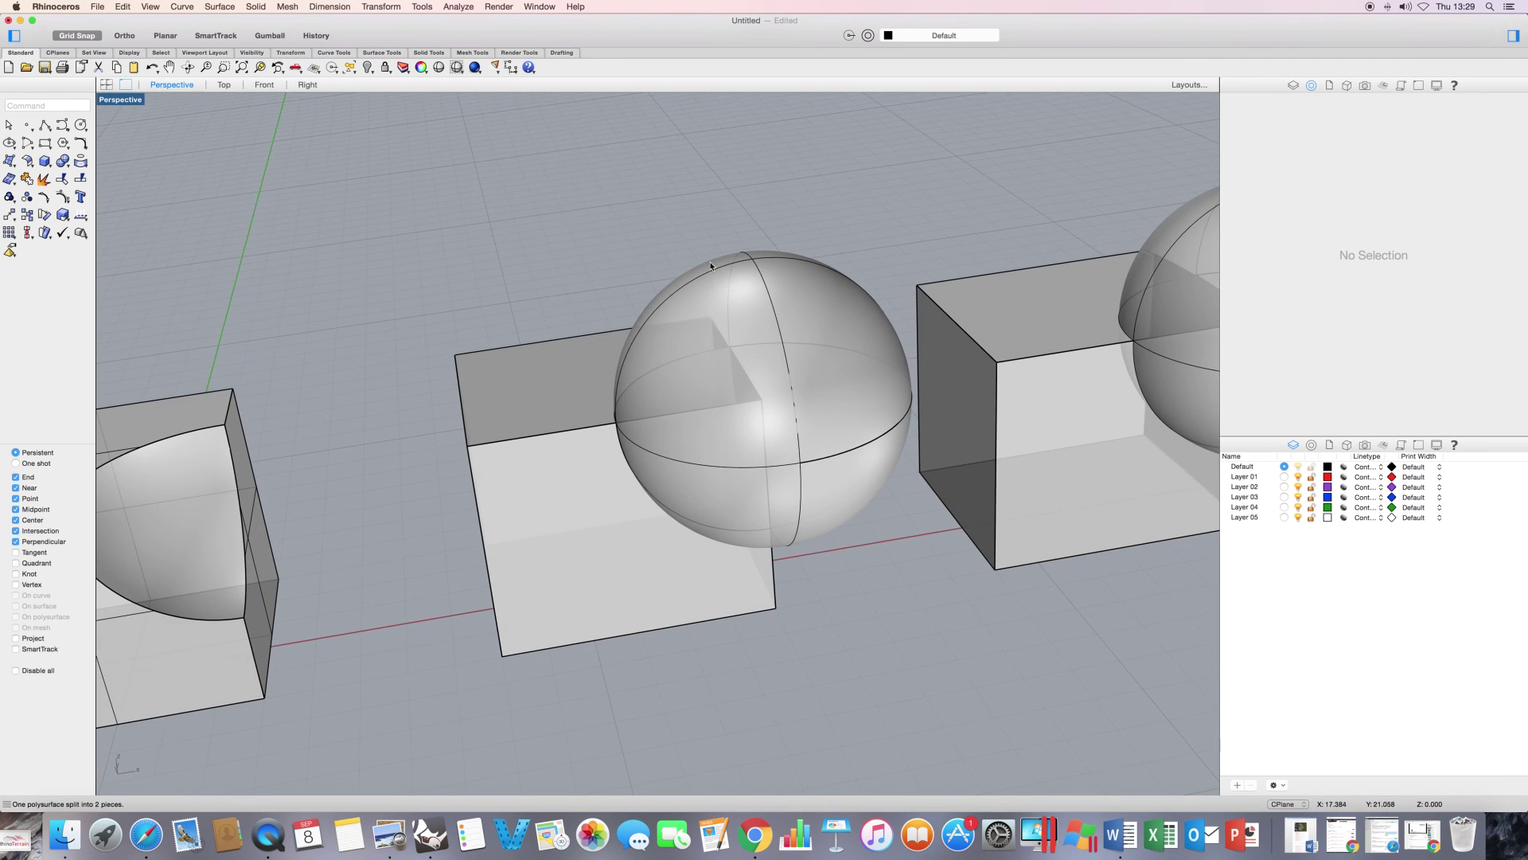
Split the middle sphere using the overlapping box as the cutting object.
key(Return)
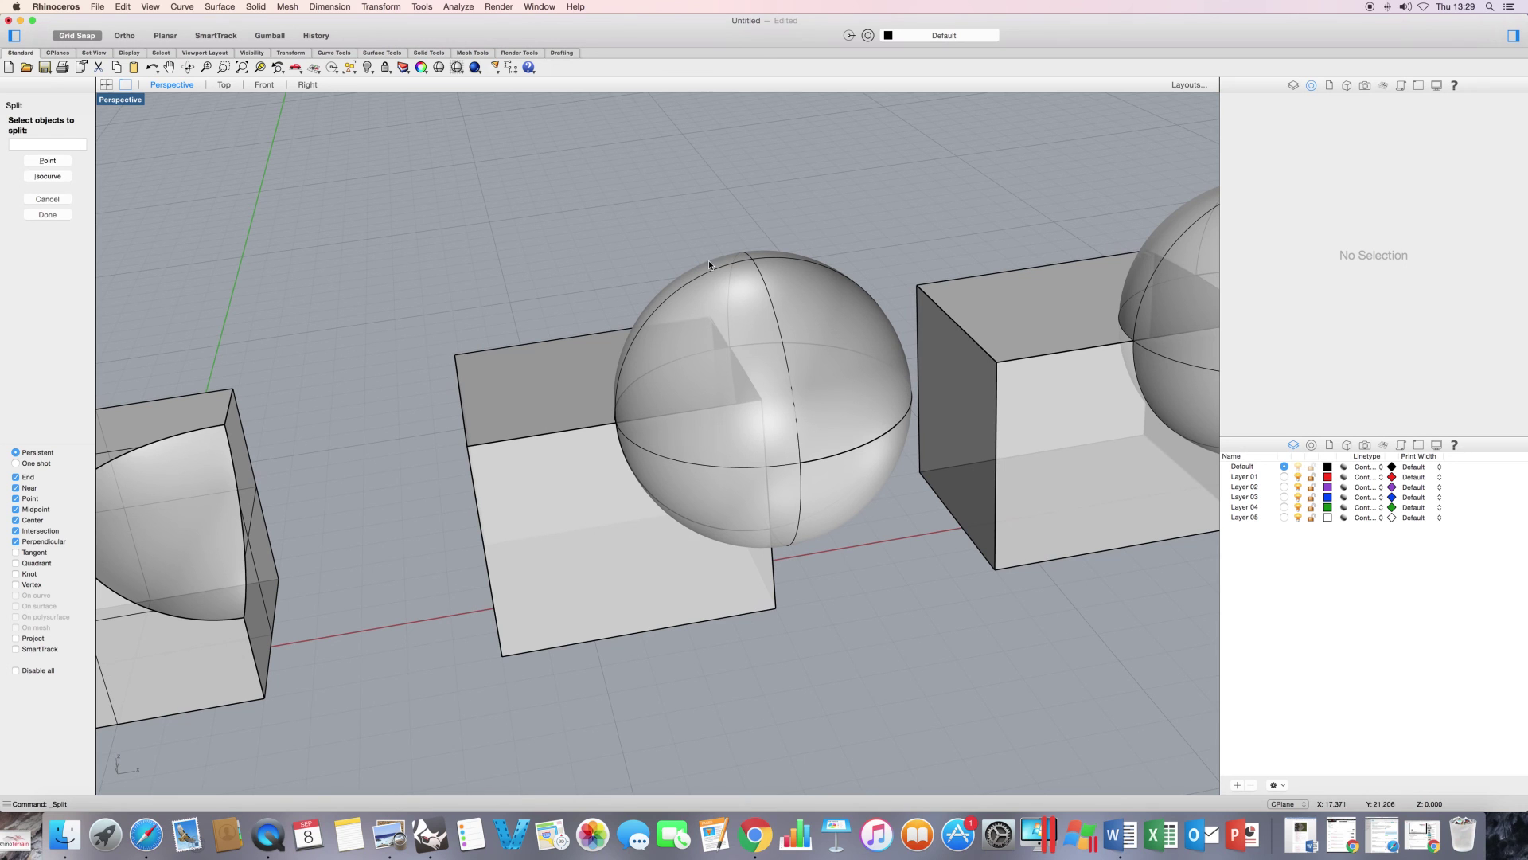
click(766, 289)
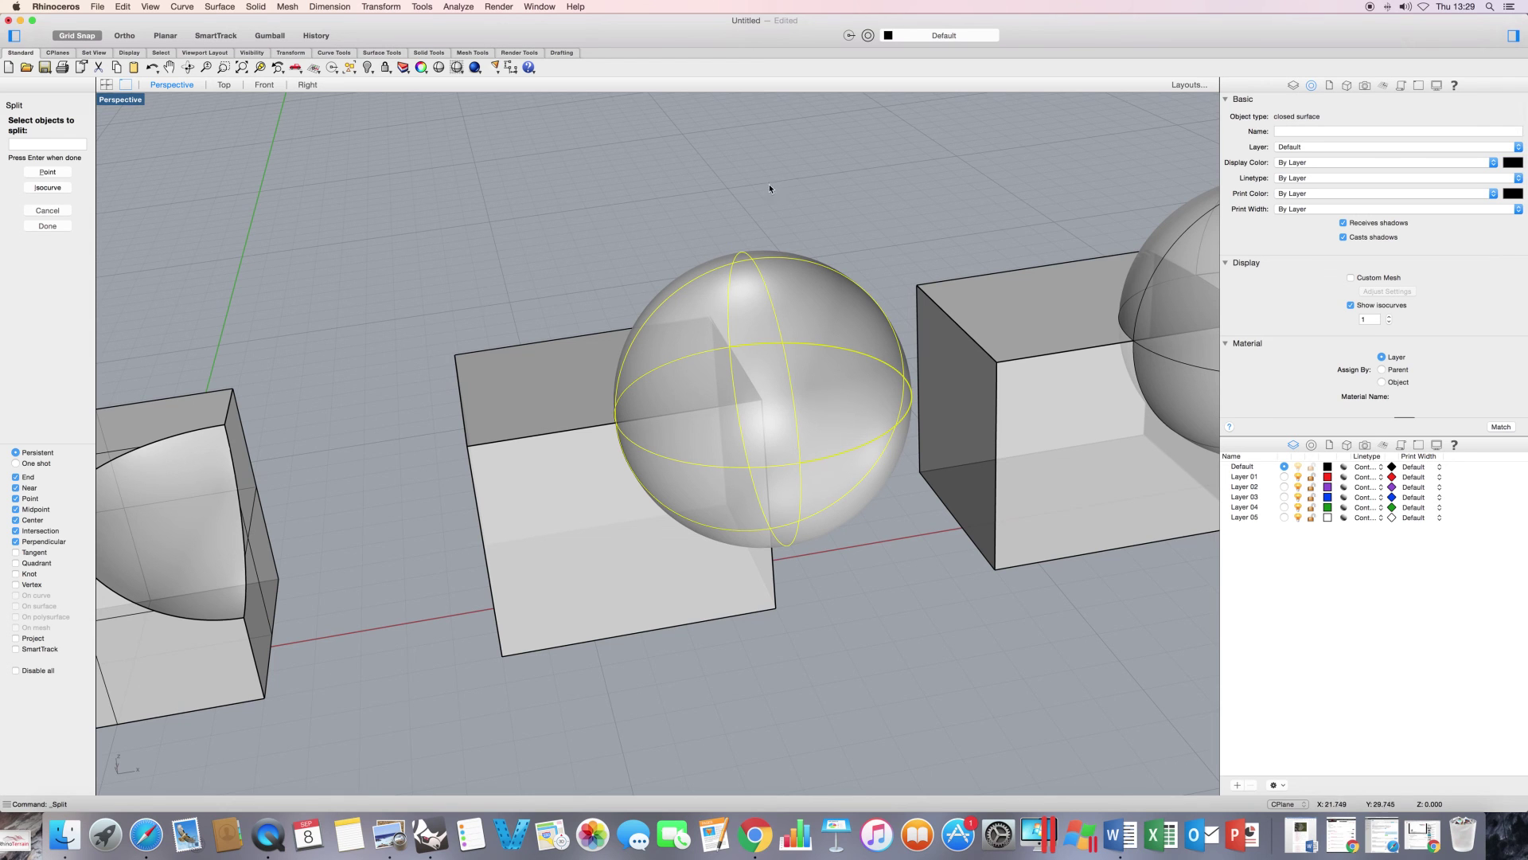
key(Return)
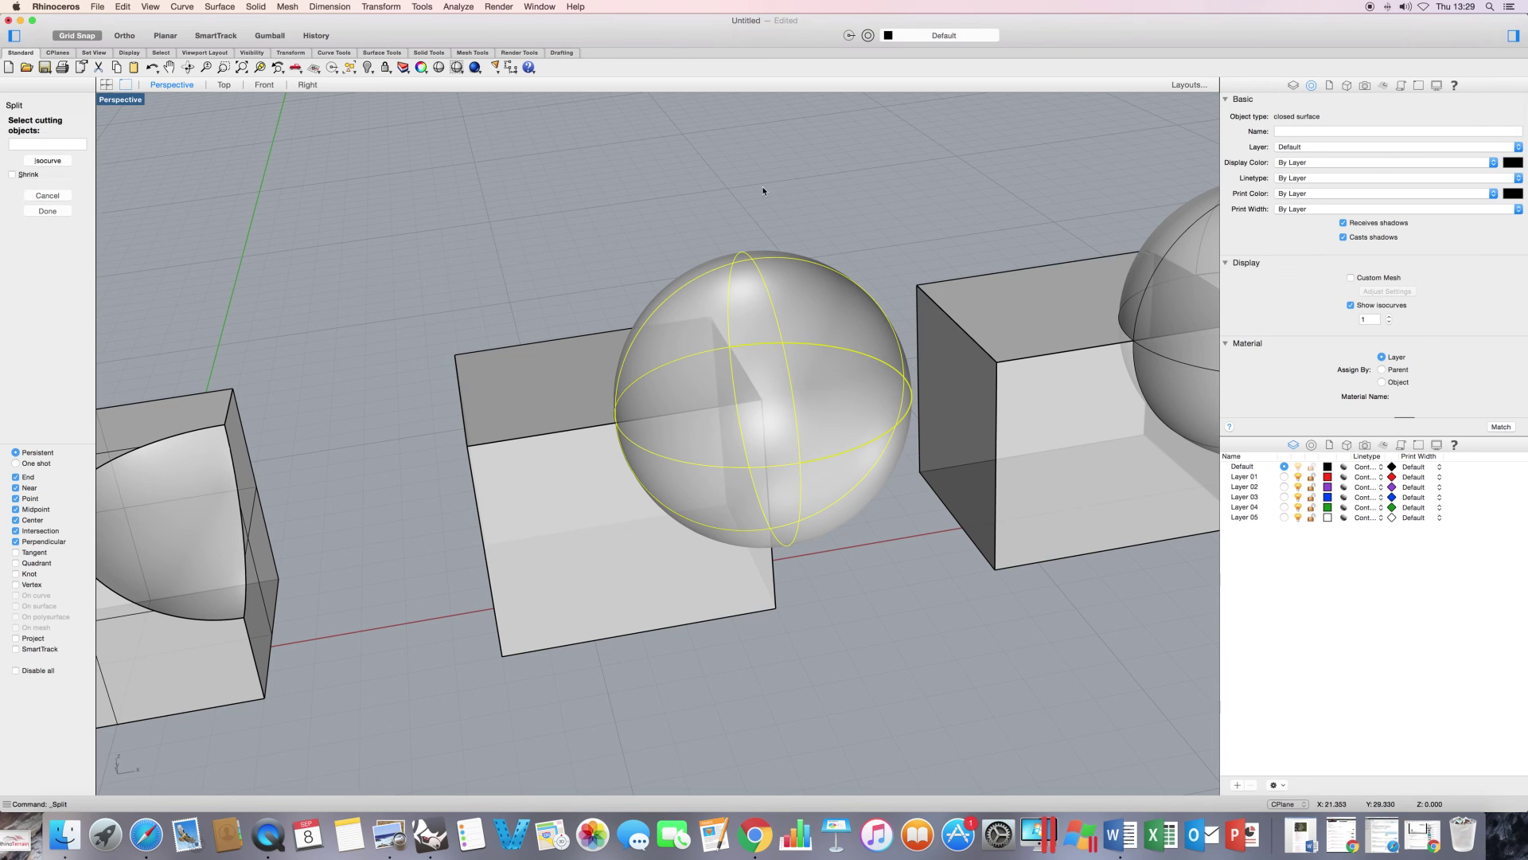
click(538, 345)
key(Return)
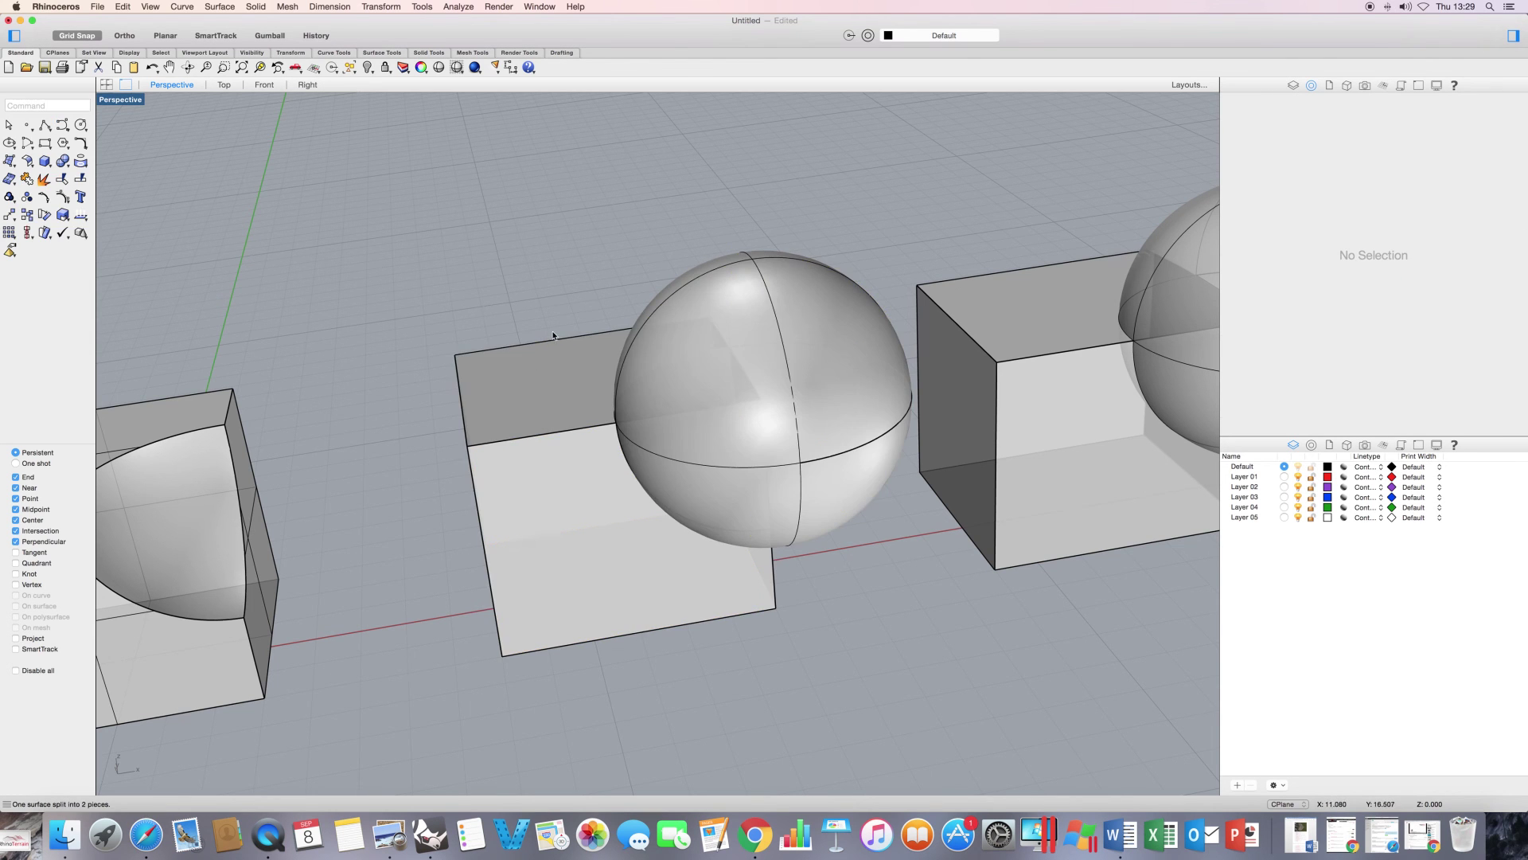
Hide the sphere portion outside the middle box and the split-off box corner.
scroll(553, 335, down, 3)
right_drag(605, 363, 682, 361)
scroll(681, 374, up, 5)
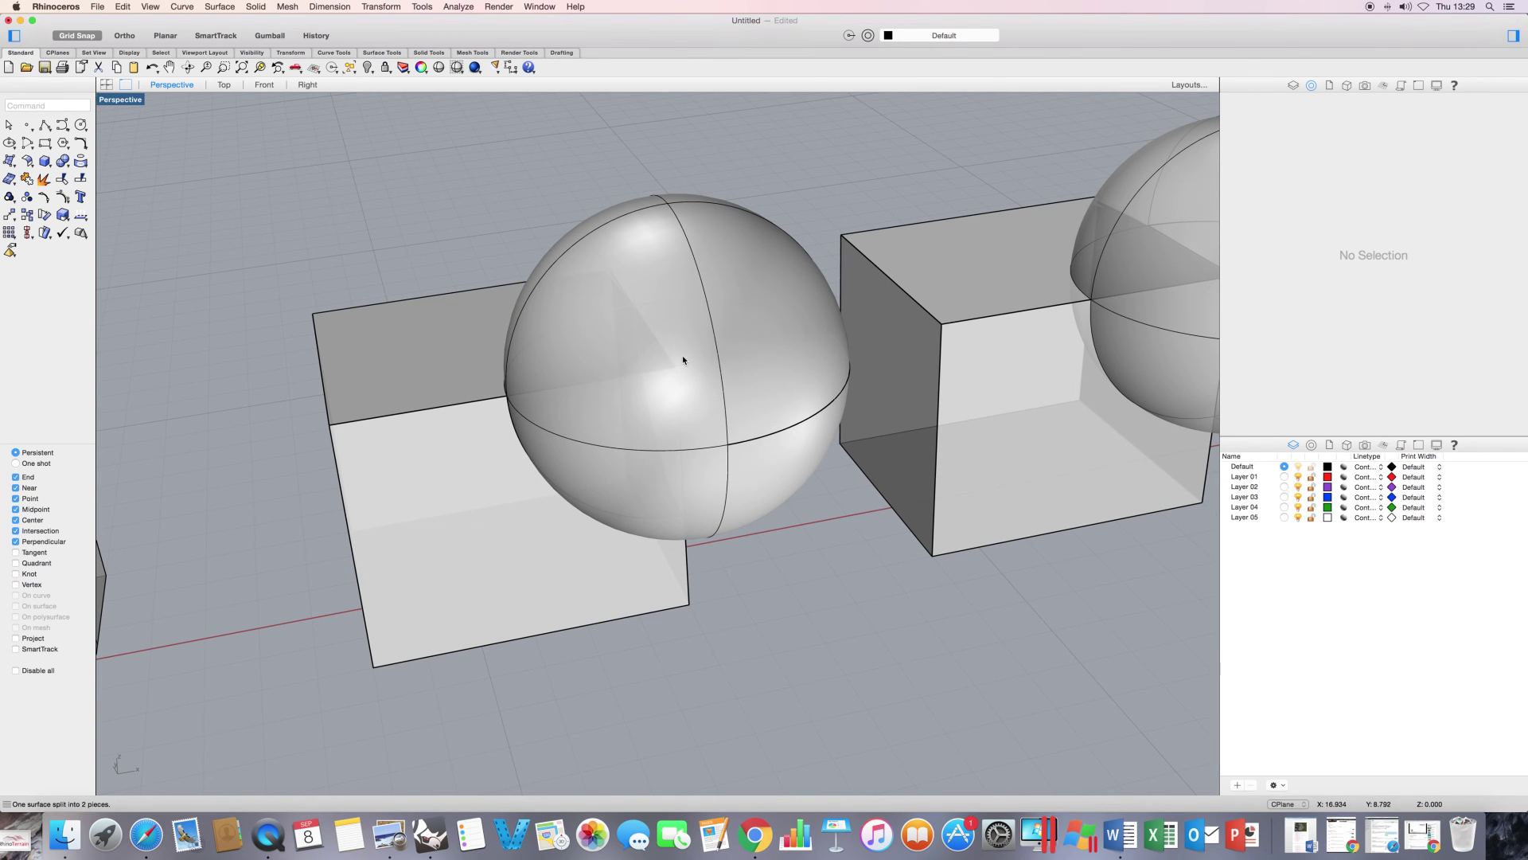
click(685, 259)
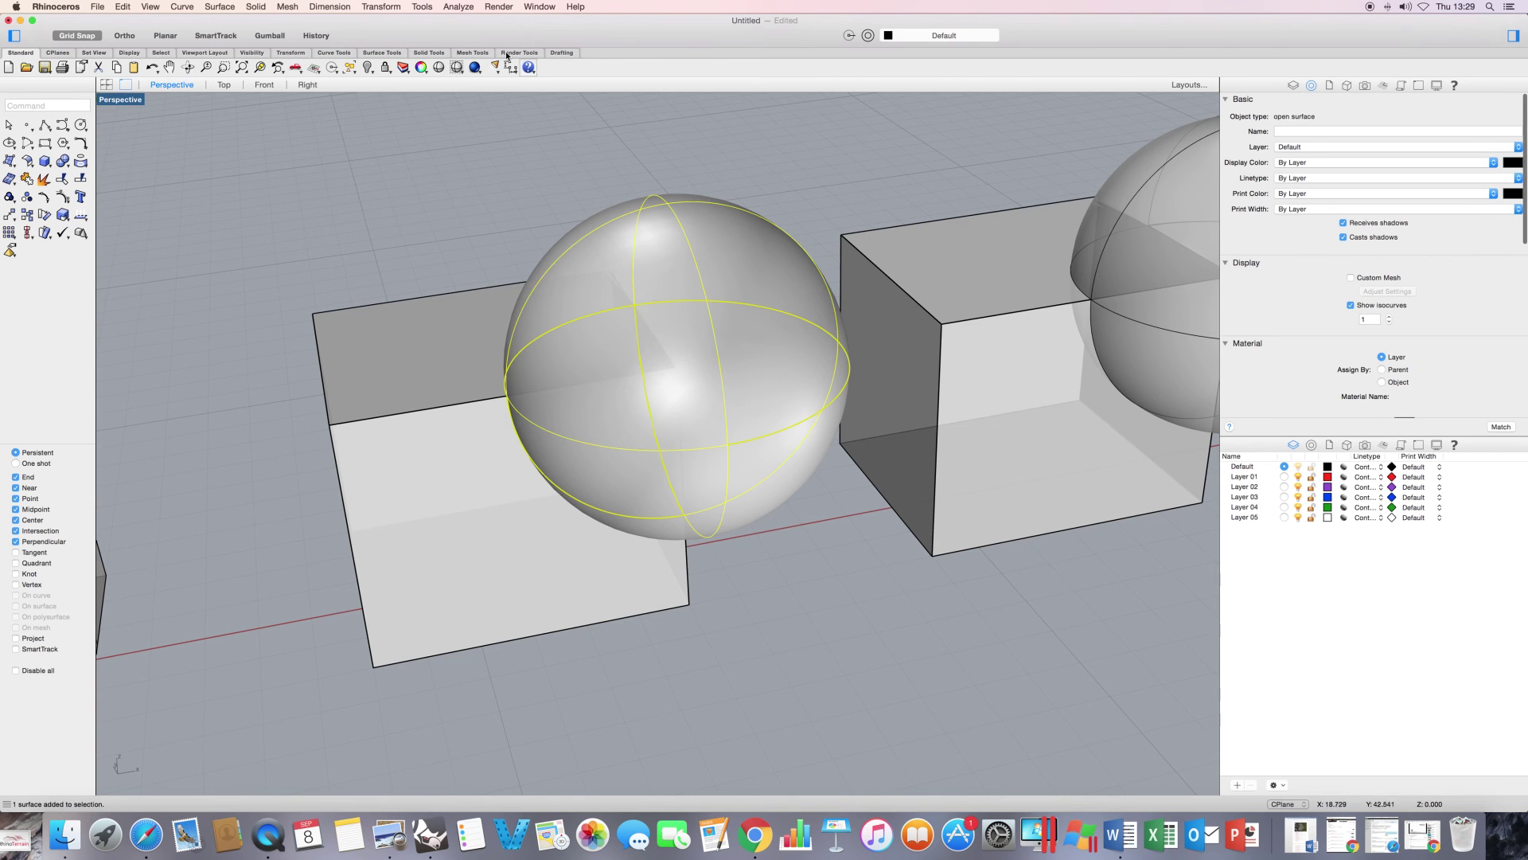
click(368, 67)
right_drag(561, 253, 527, 264)
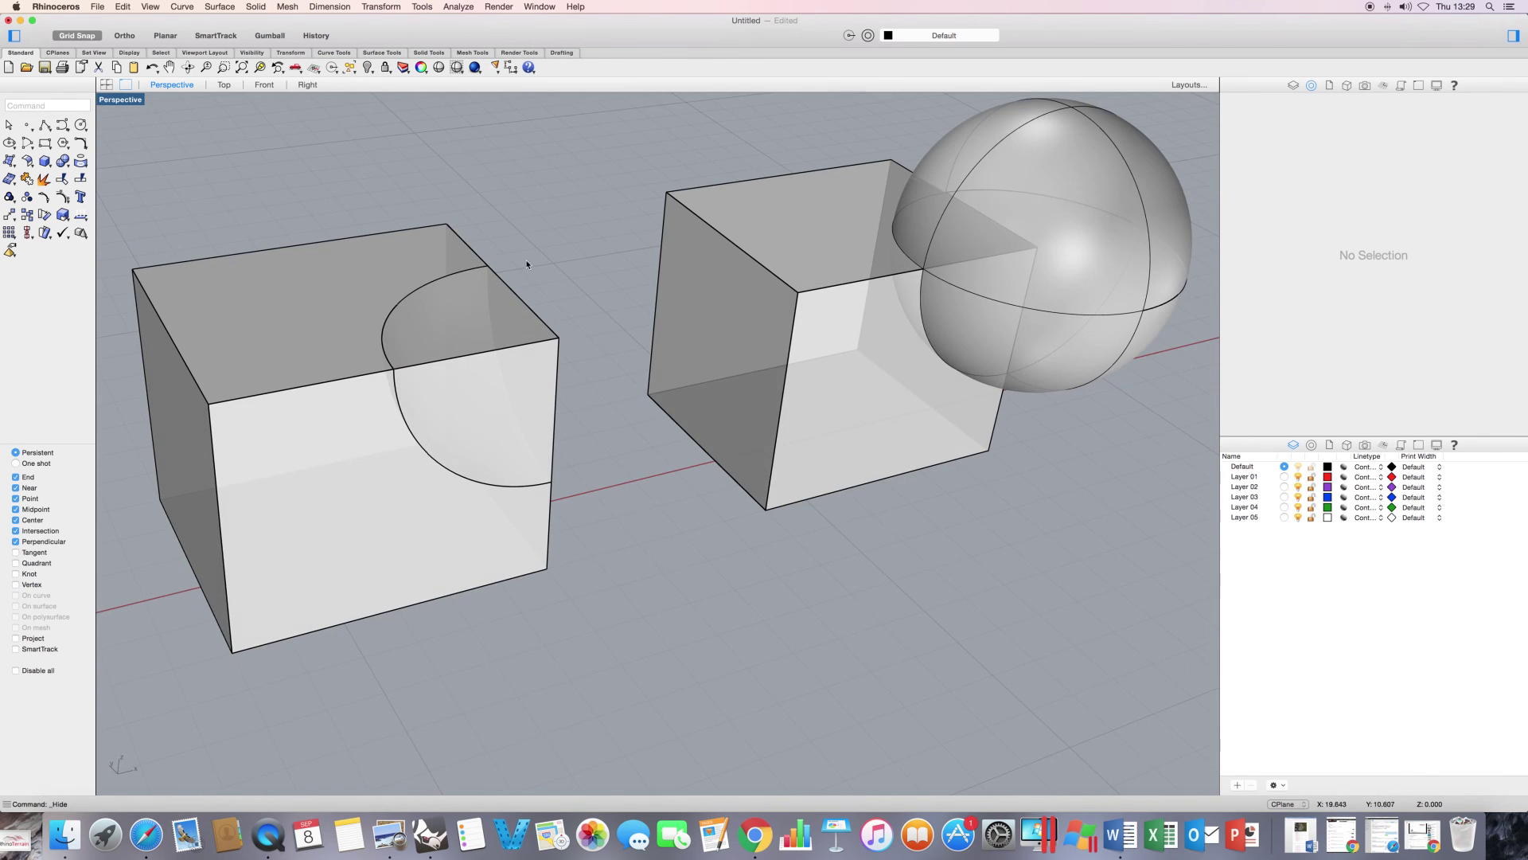
click(550, 344)
click(367, 69)
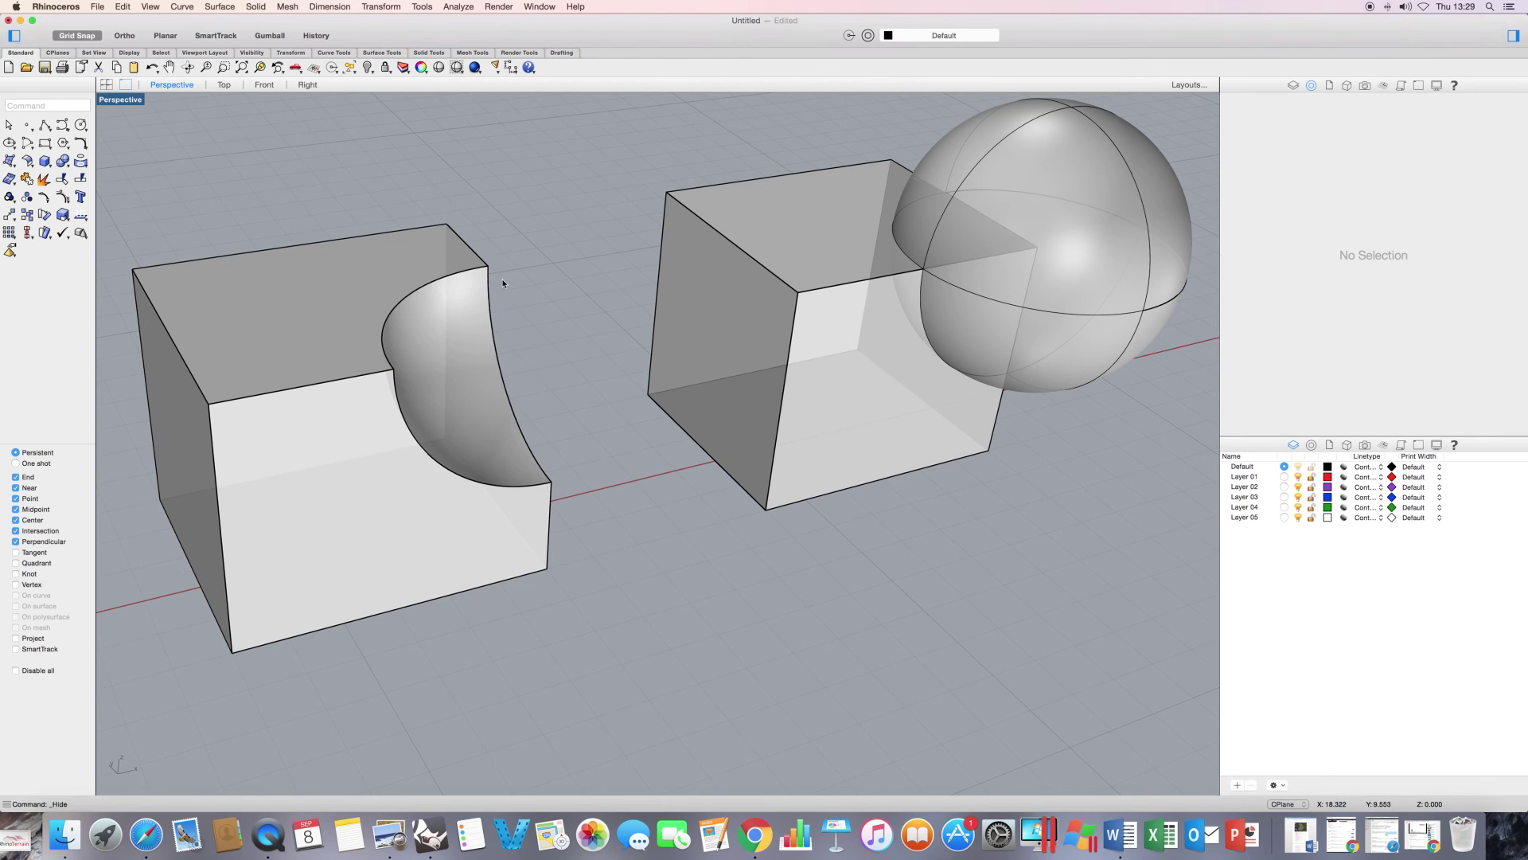
Join the remaining concave sphere patch and the middle box into one polysurface.
right_drag(505, 284, 483, 280)
click(589, 411)
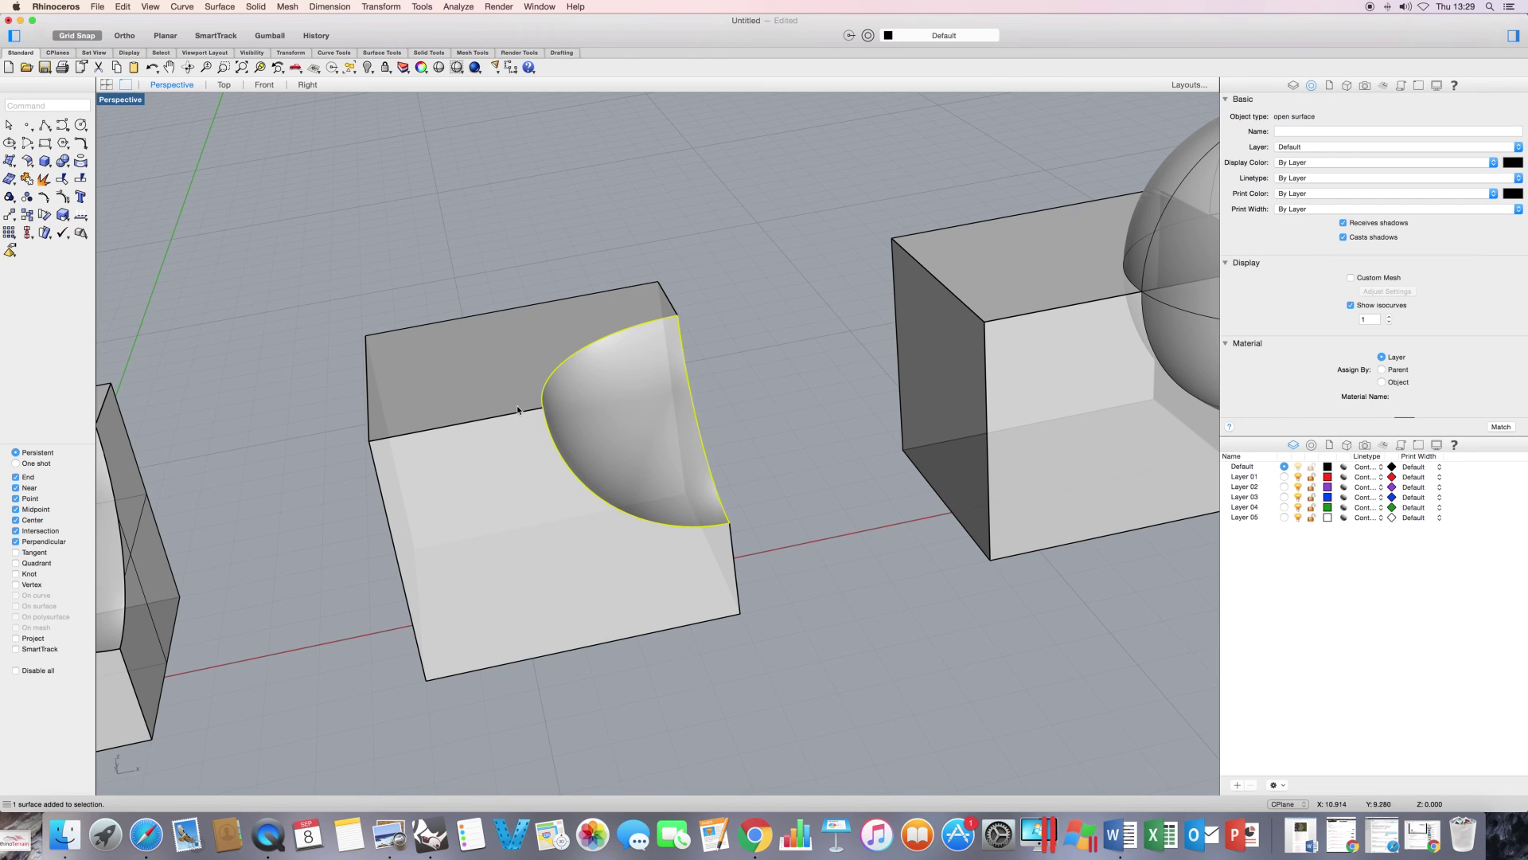
shift+click(487, 389)
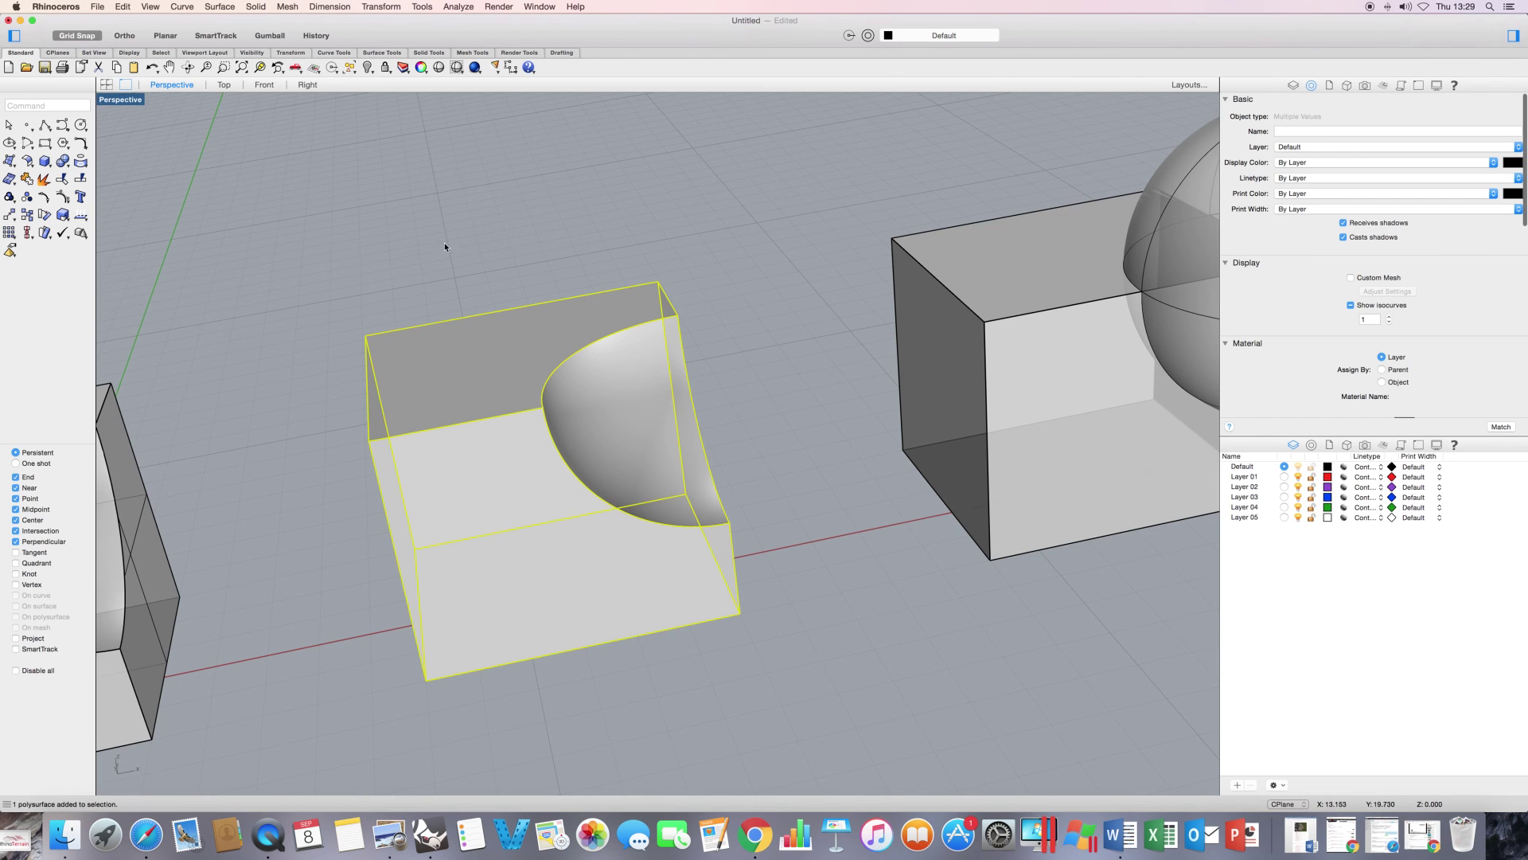
text(join)
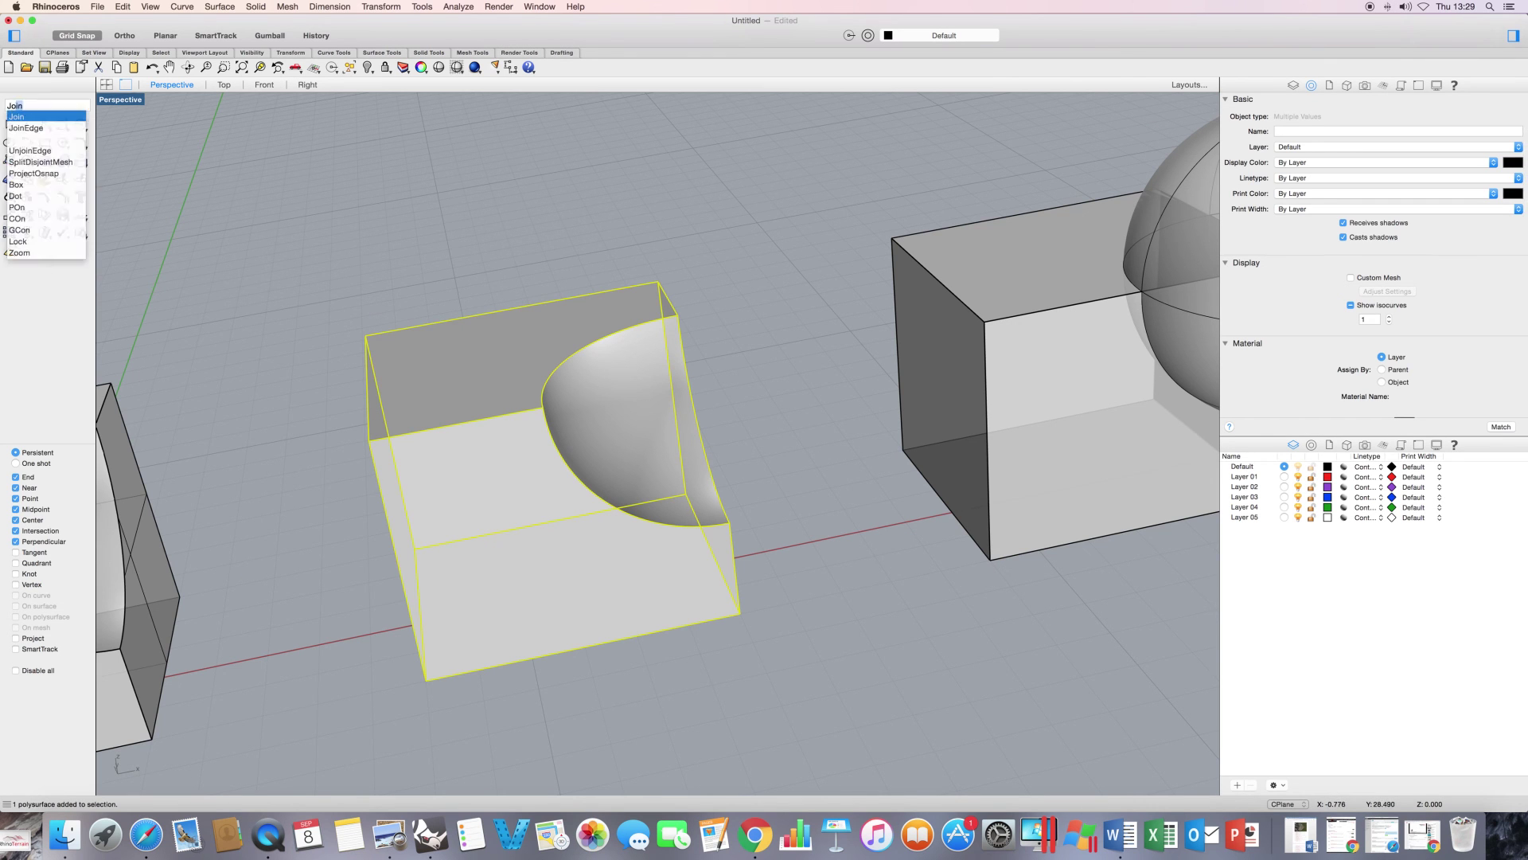
key(Return)
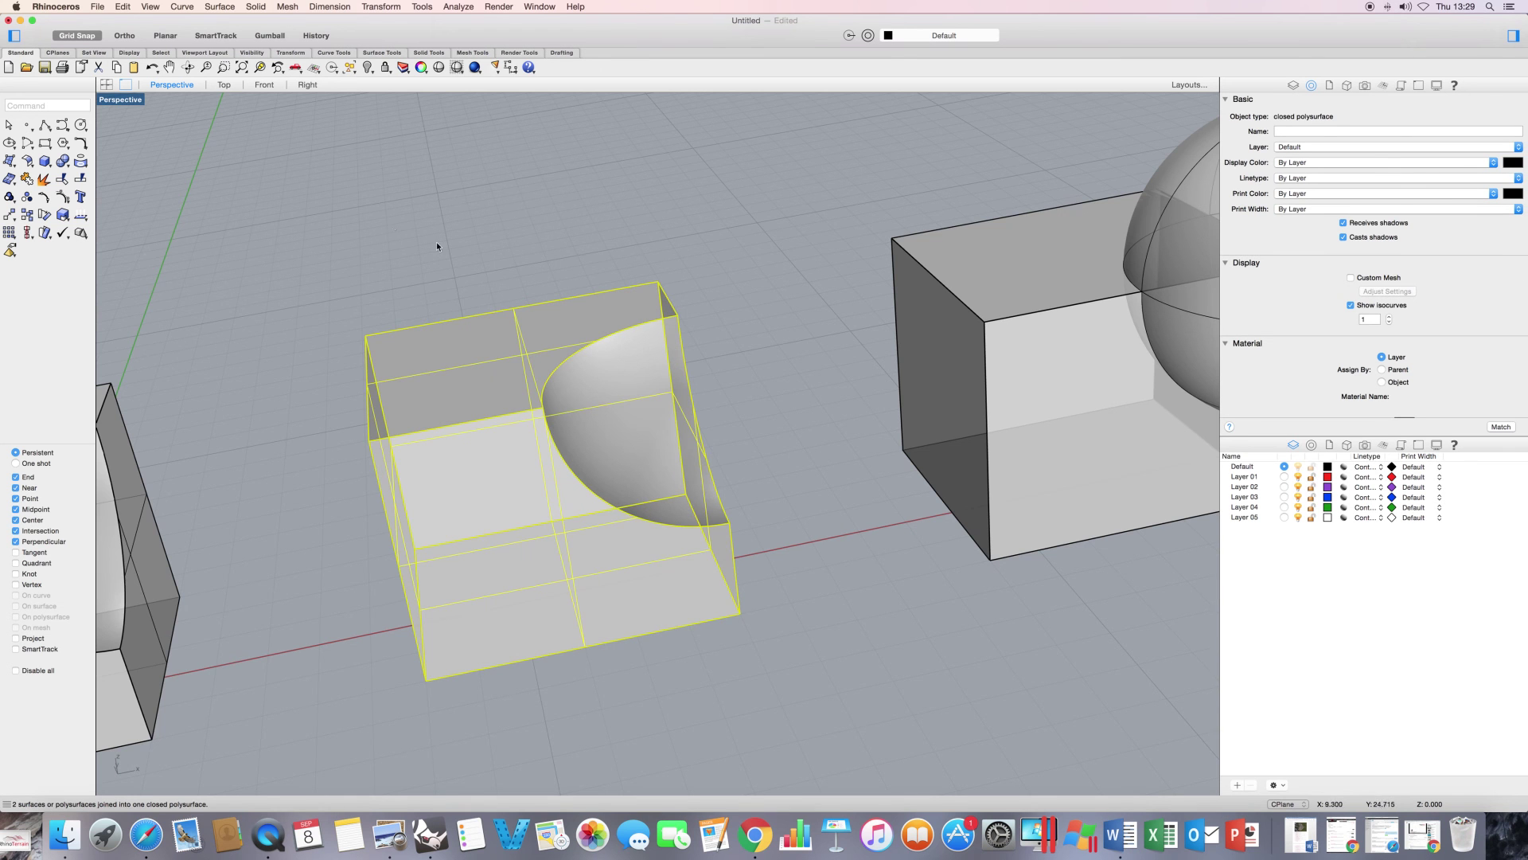
right_drag(437, 243, 454, 253)
click(517, 243)
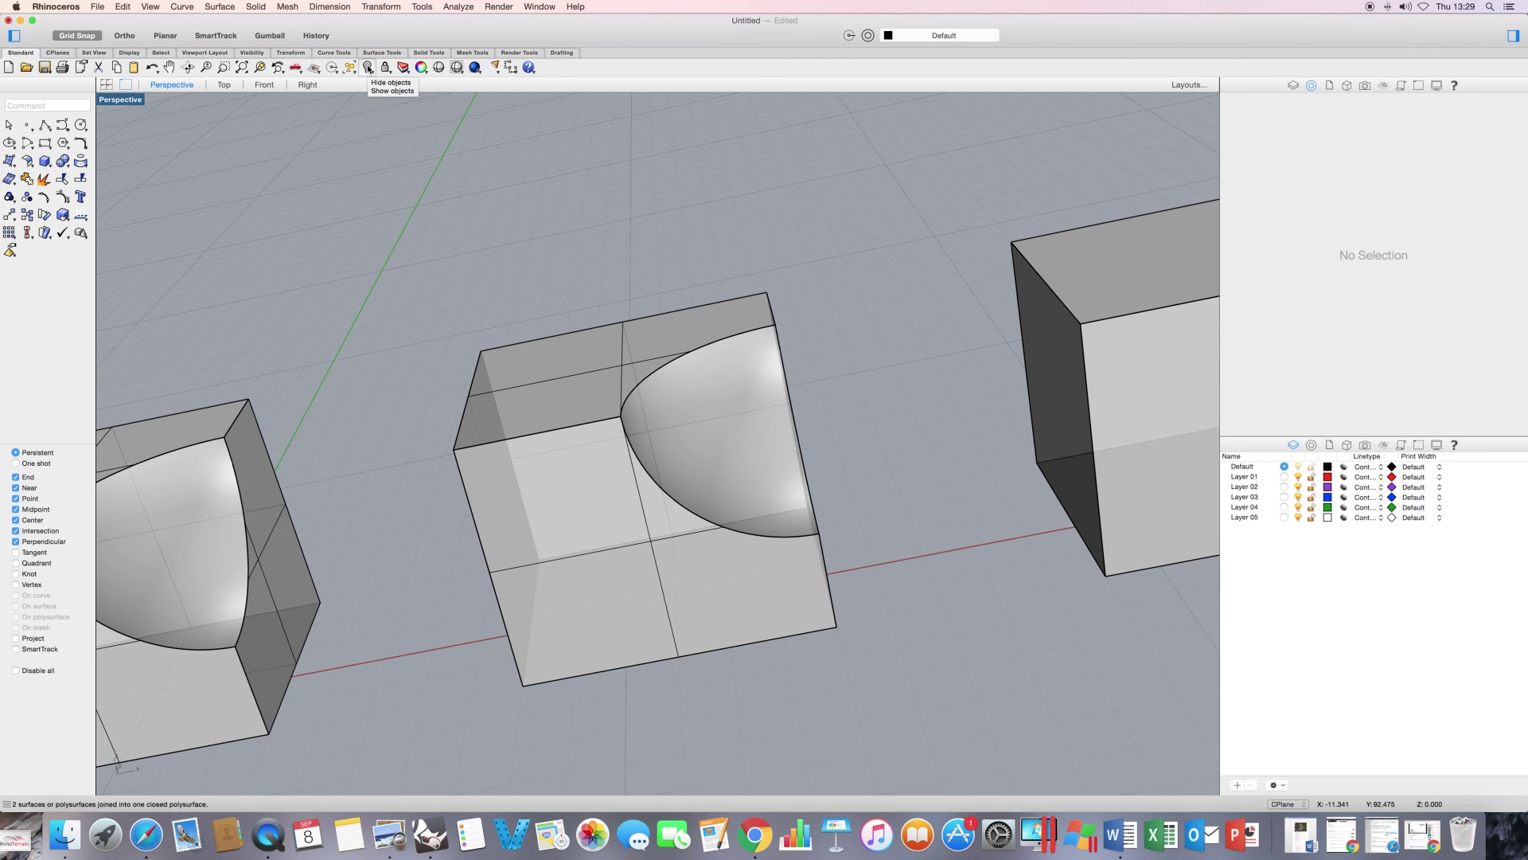
Show the hidden objects and delete the leftover outer sphere portion and box corner.
right_click(368, 69)
right_drag(791, 286, 810, 301)
click(809, 300)
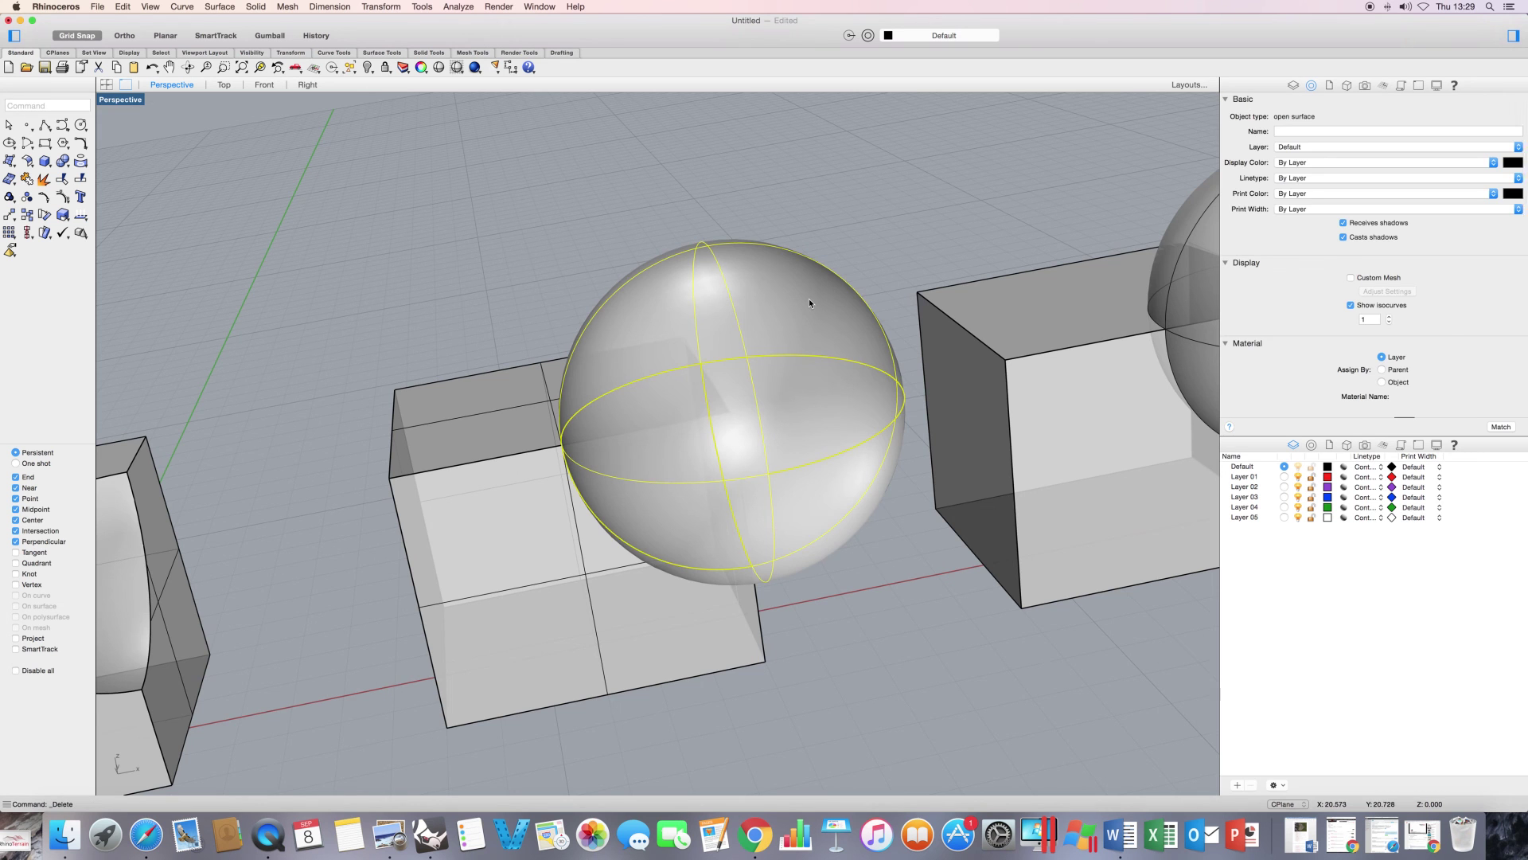
key(Delete)
scroll(730, 422, right, 5)
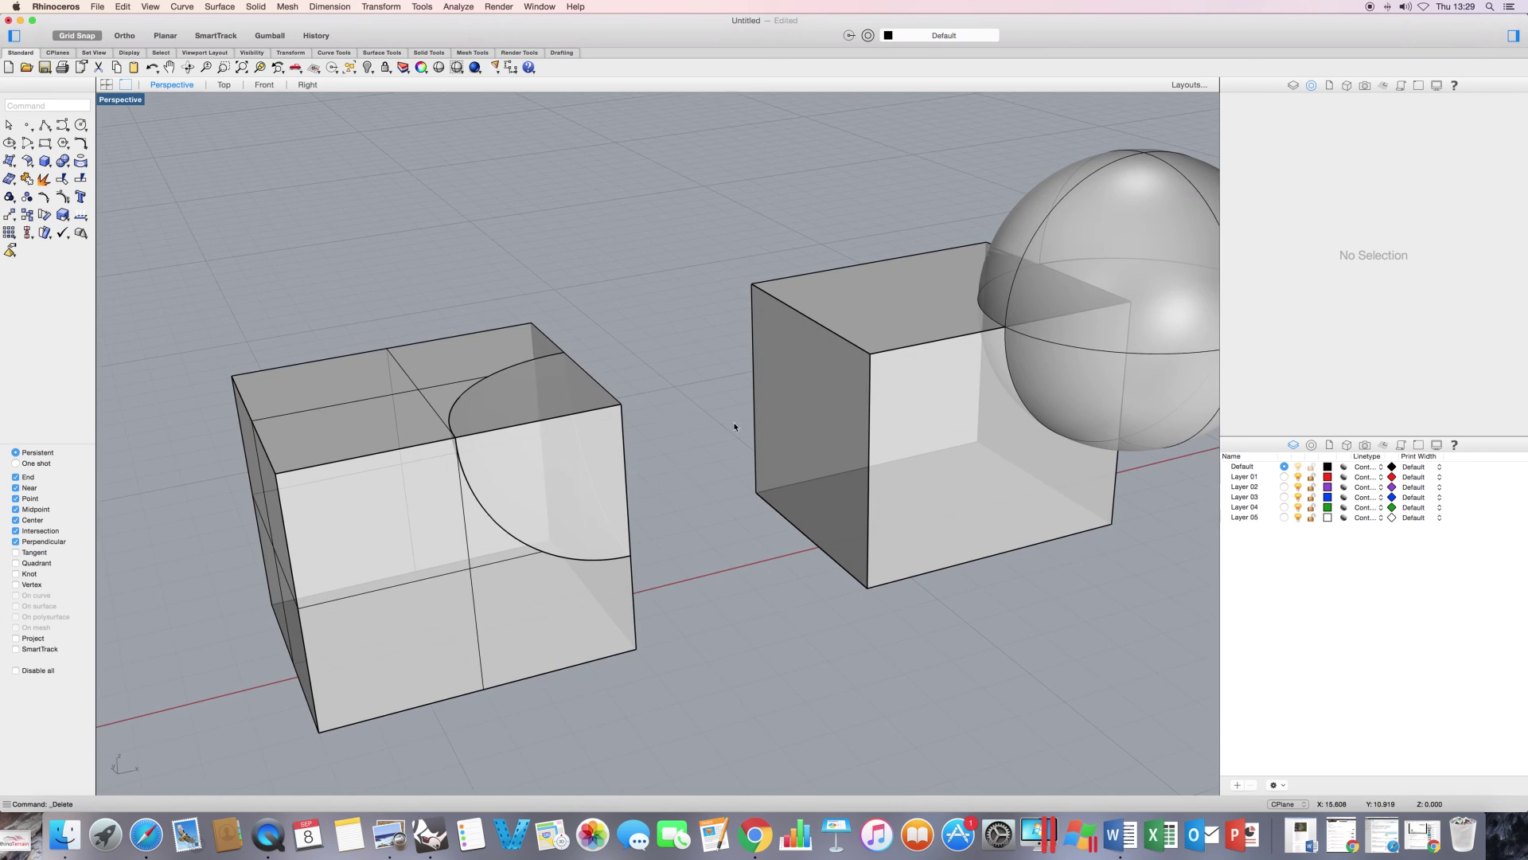
click(620, 409)
key(Delete)
Examine the two finished cut boxes and the remaining box-and-sphere pair from several angles and distances.
right_drag(627, 403, 561, 420)
scroll(560, 422, down, 4)
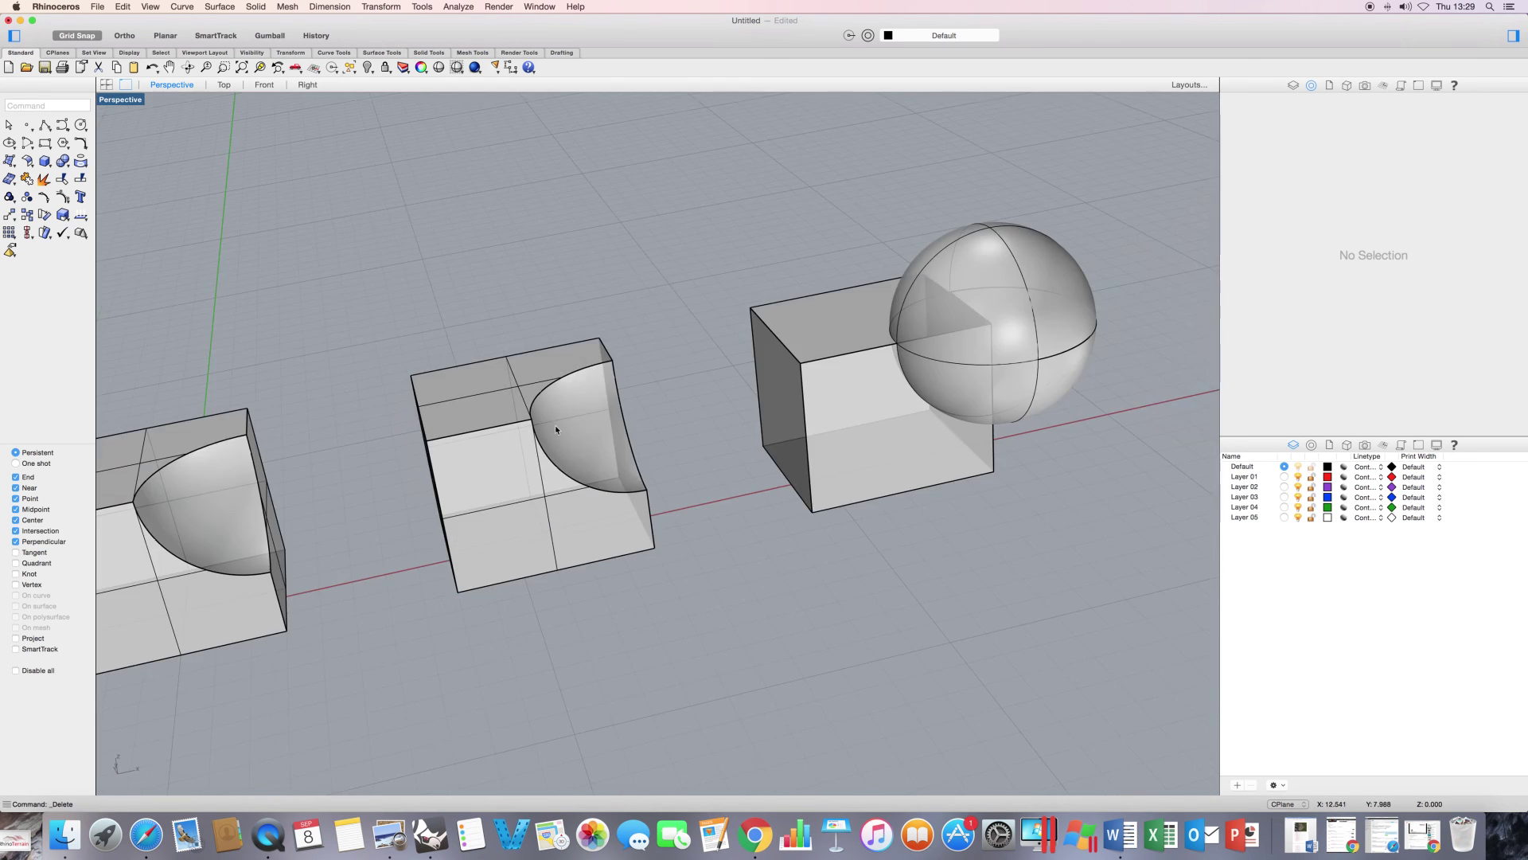
scroll(570, 422, down, 5)
scroll(691, 400, up, 3)
right_drag(724, 402, 638, 422)
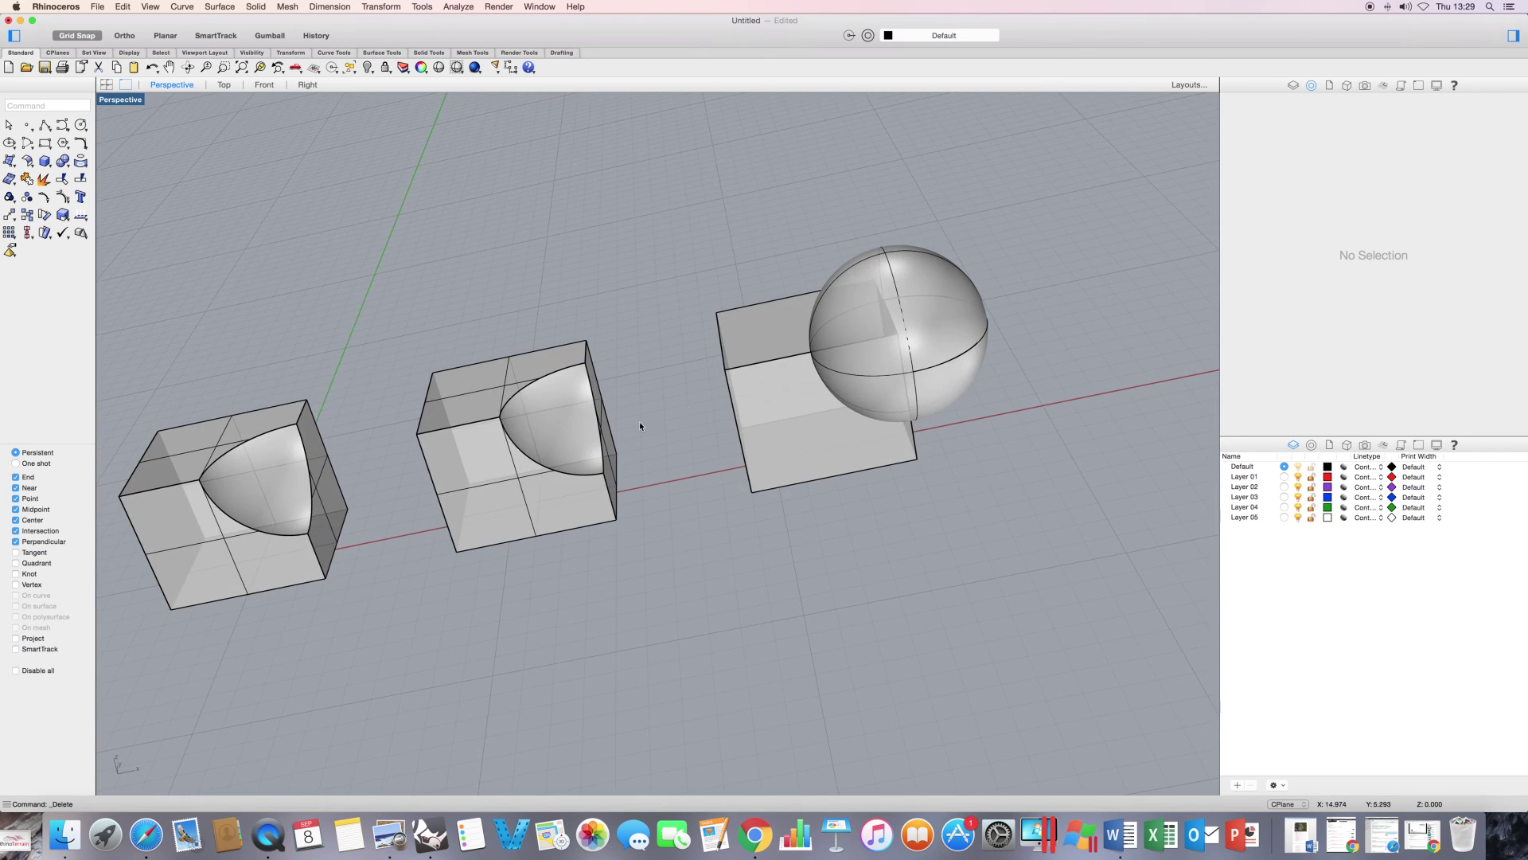
scroll(638, 421, down, 5)
scroll(756, 392, up, 10)
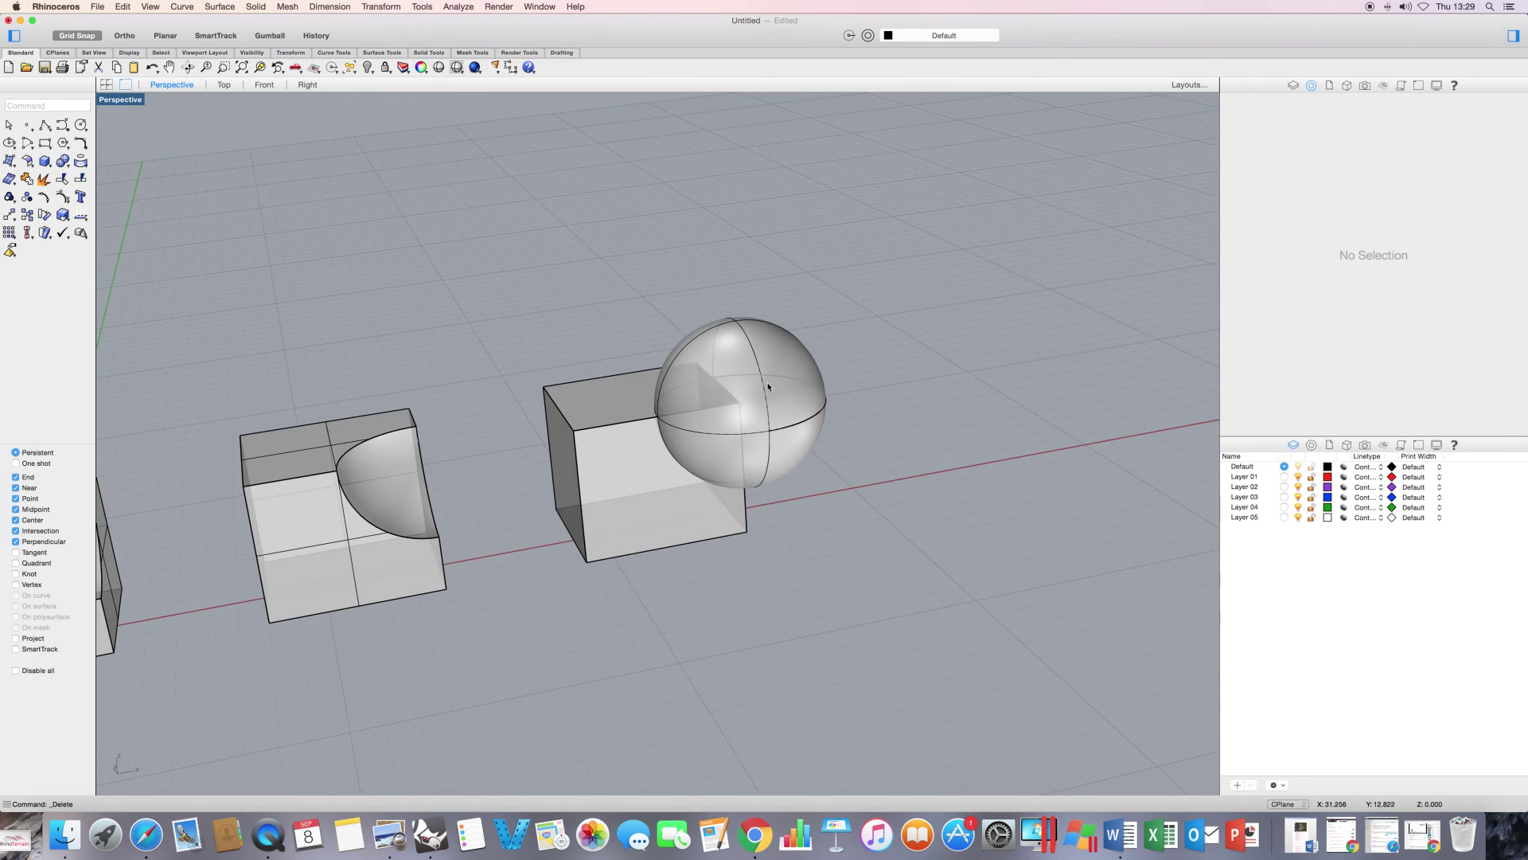
scroll(763, 389, left, 5)
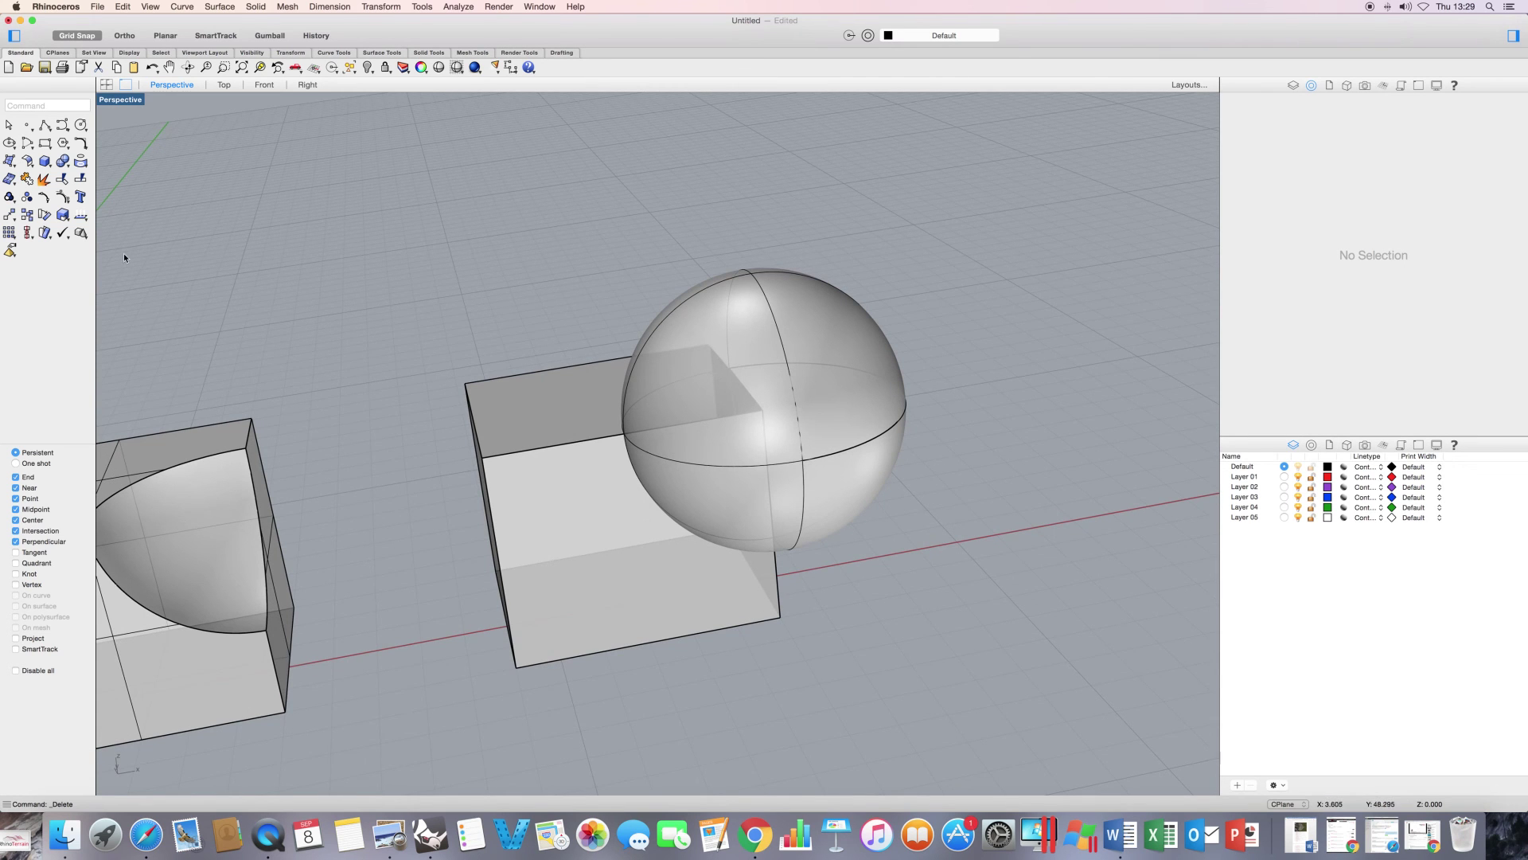
Trim away the corner of the last box inside the sphere, using the sphere as cutting object.
click(64, 181)
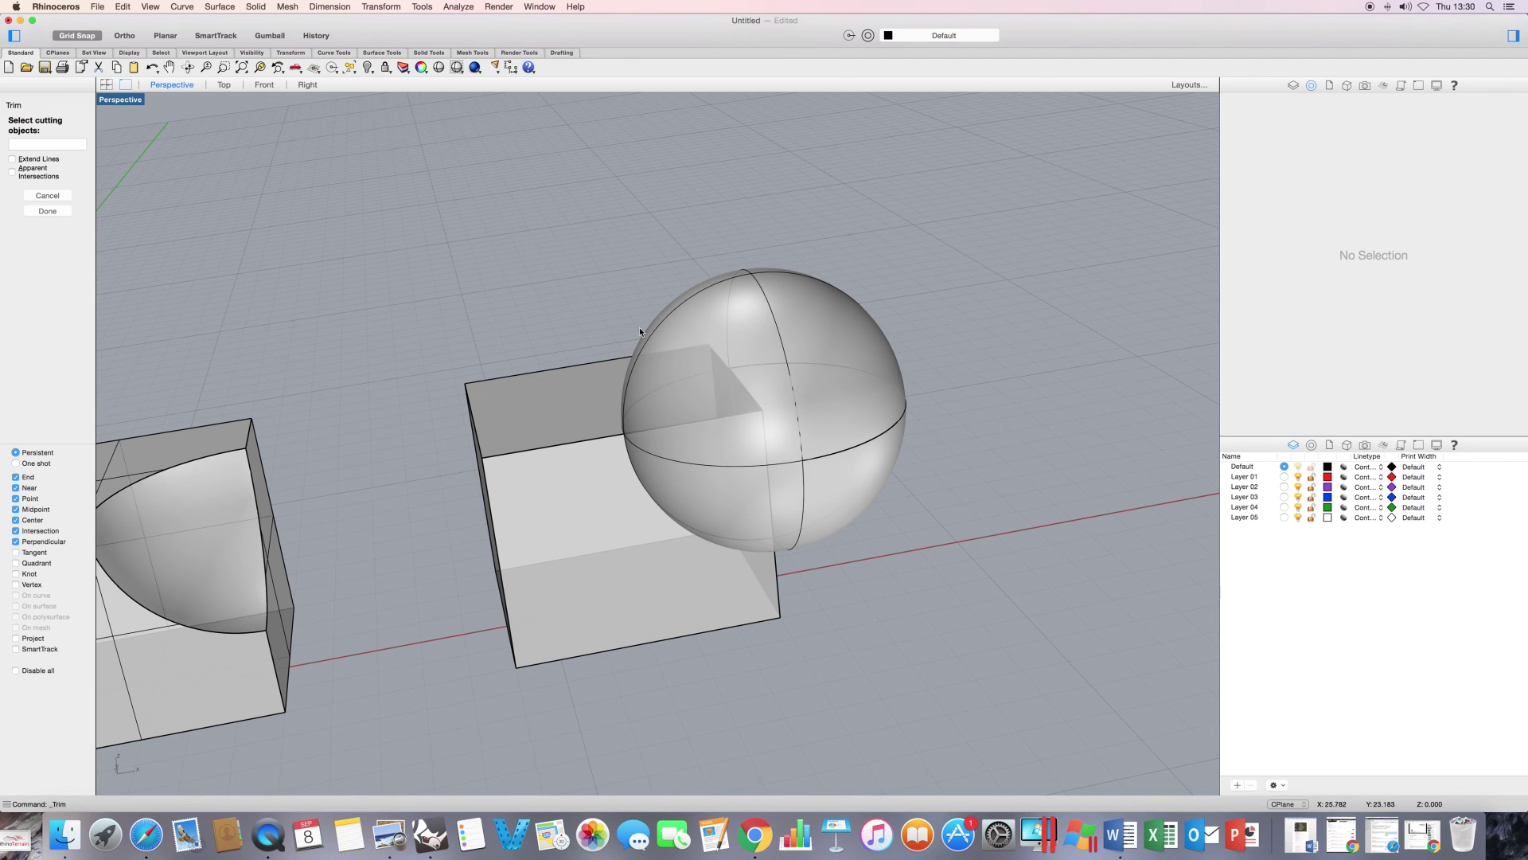
right_drag(695, 349, 702, 351)
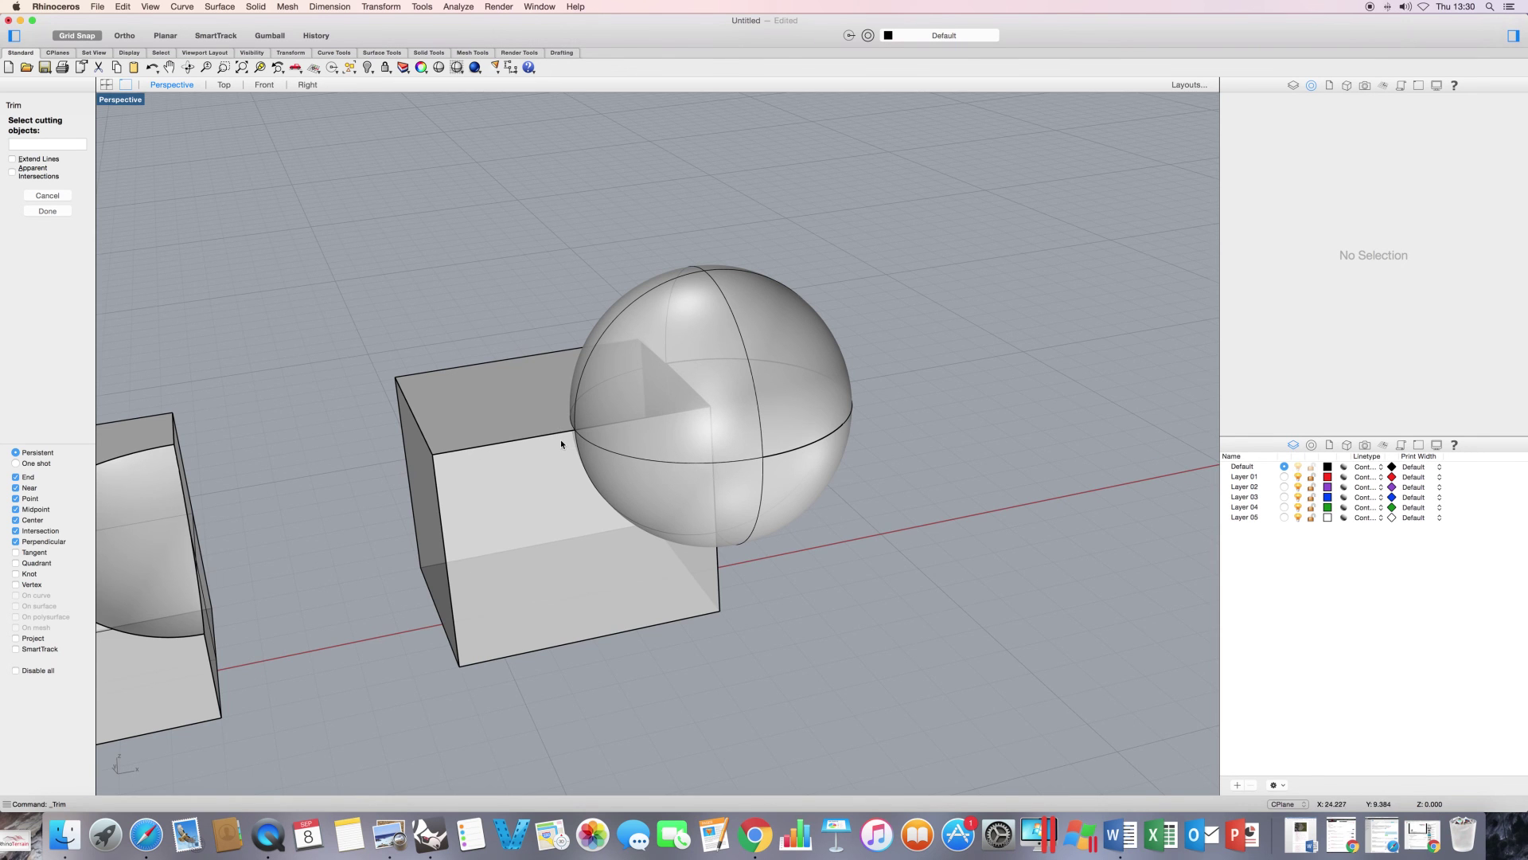
scroll(563, 443, right, 3)
click(631, 282)
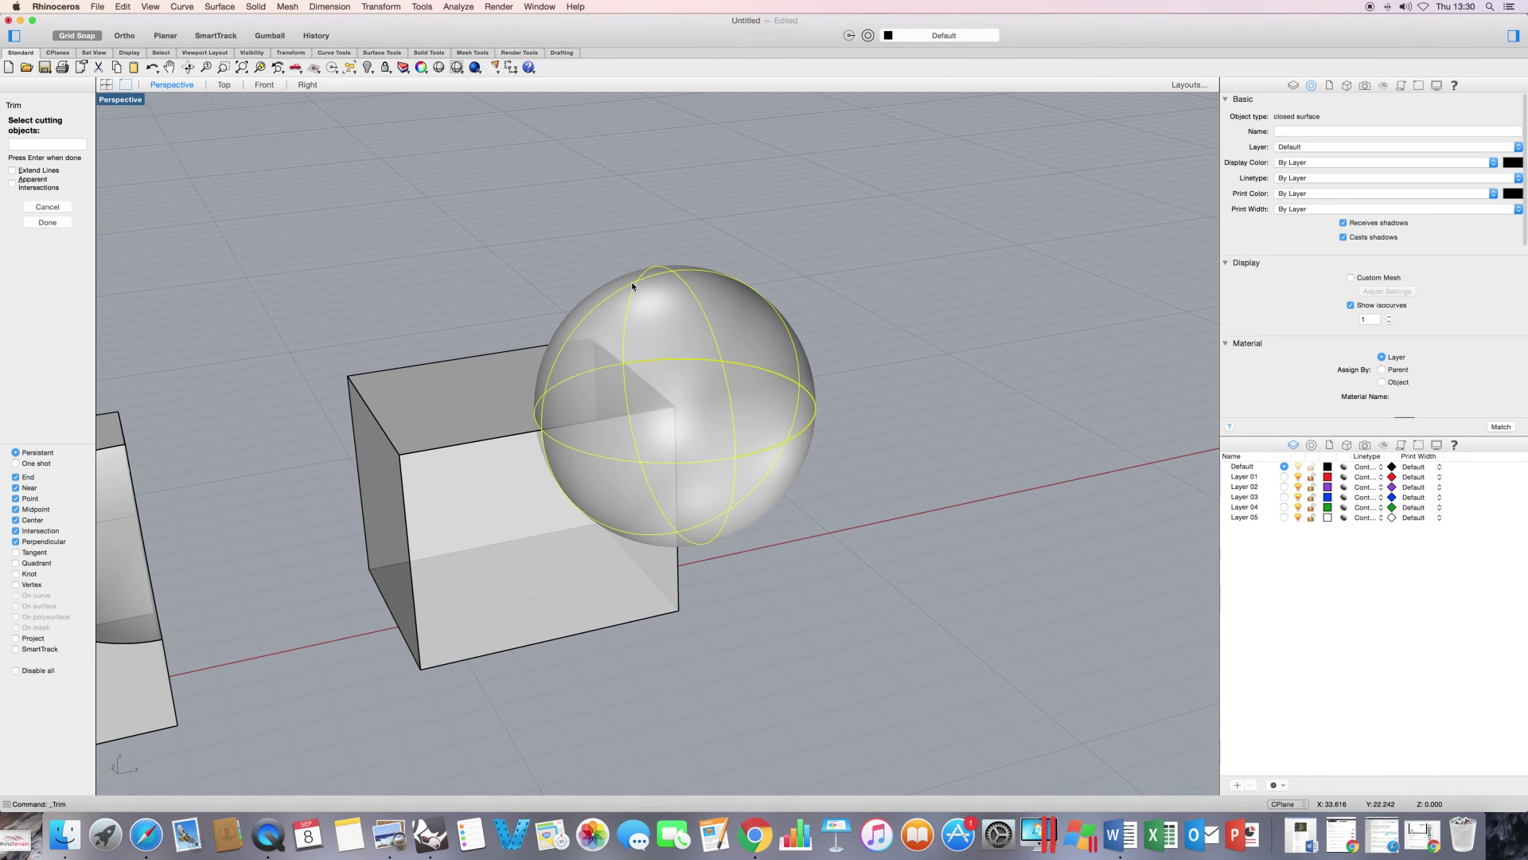
key(Return)
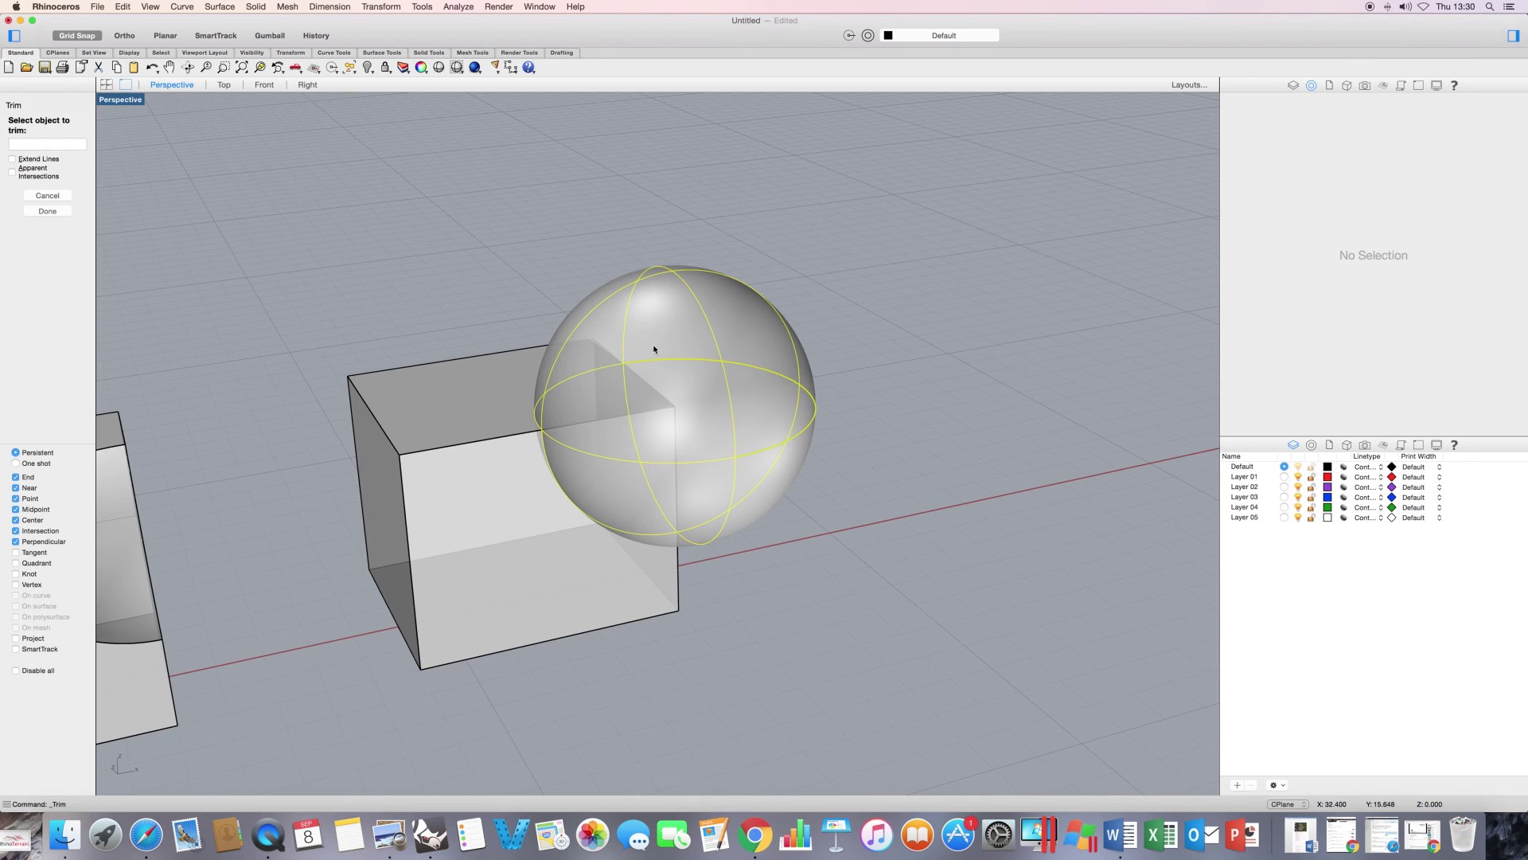
scroll(653, 344, right, 5)
scroll(522, 411, up, 3)
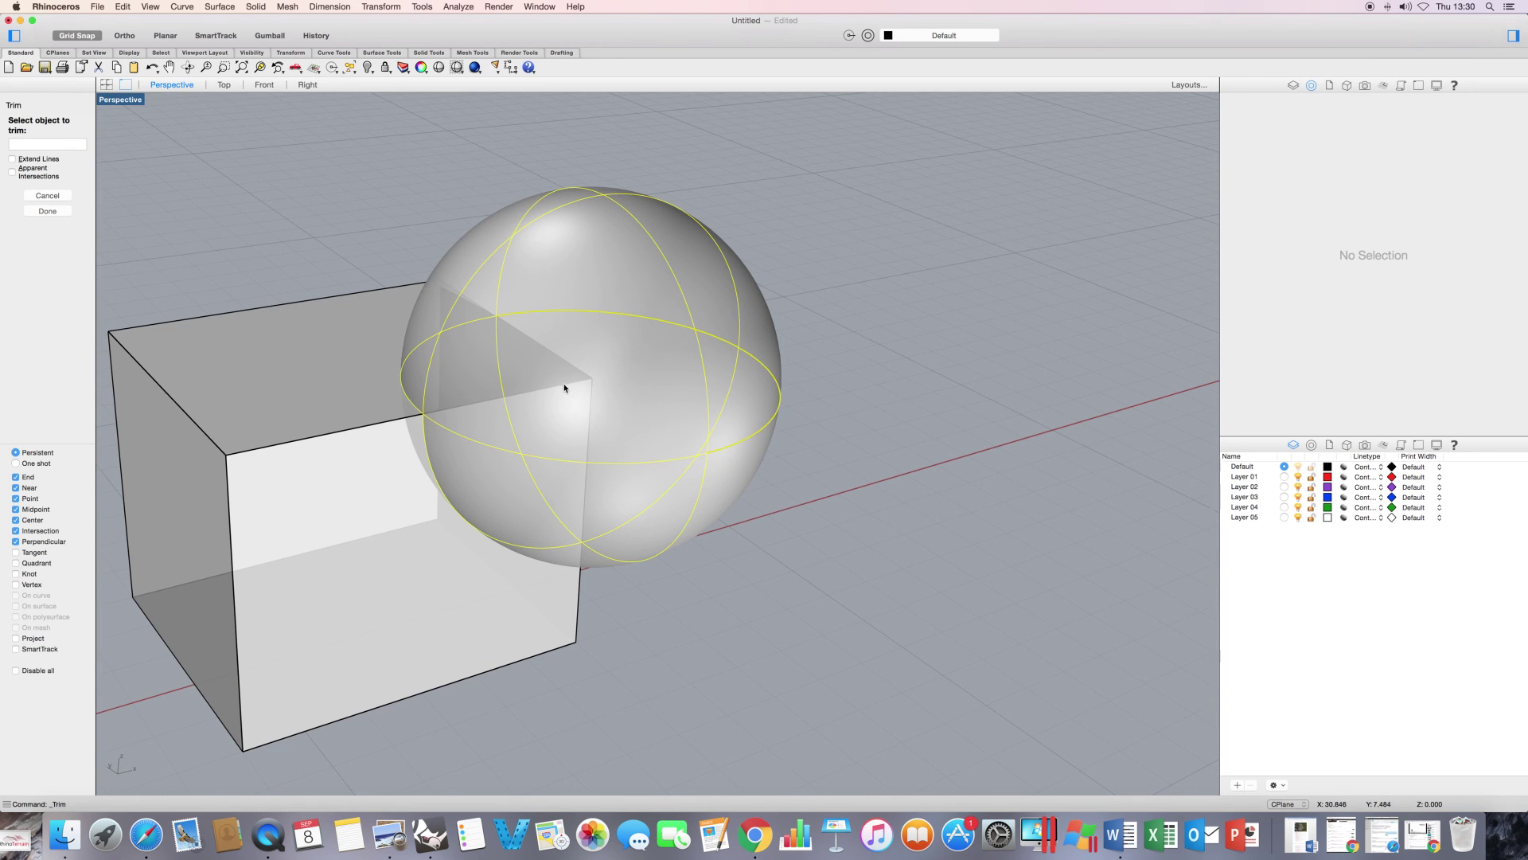
click(568, 387)
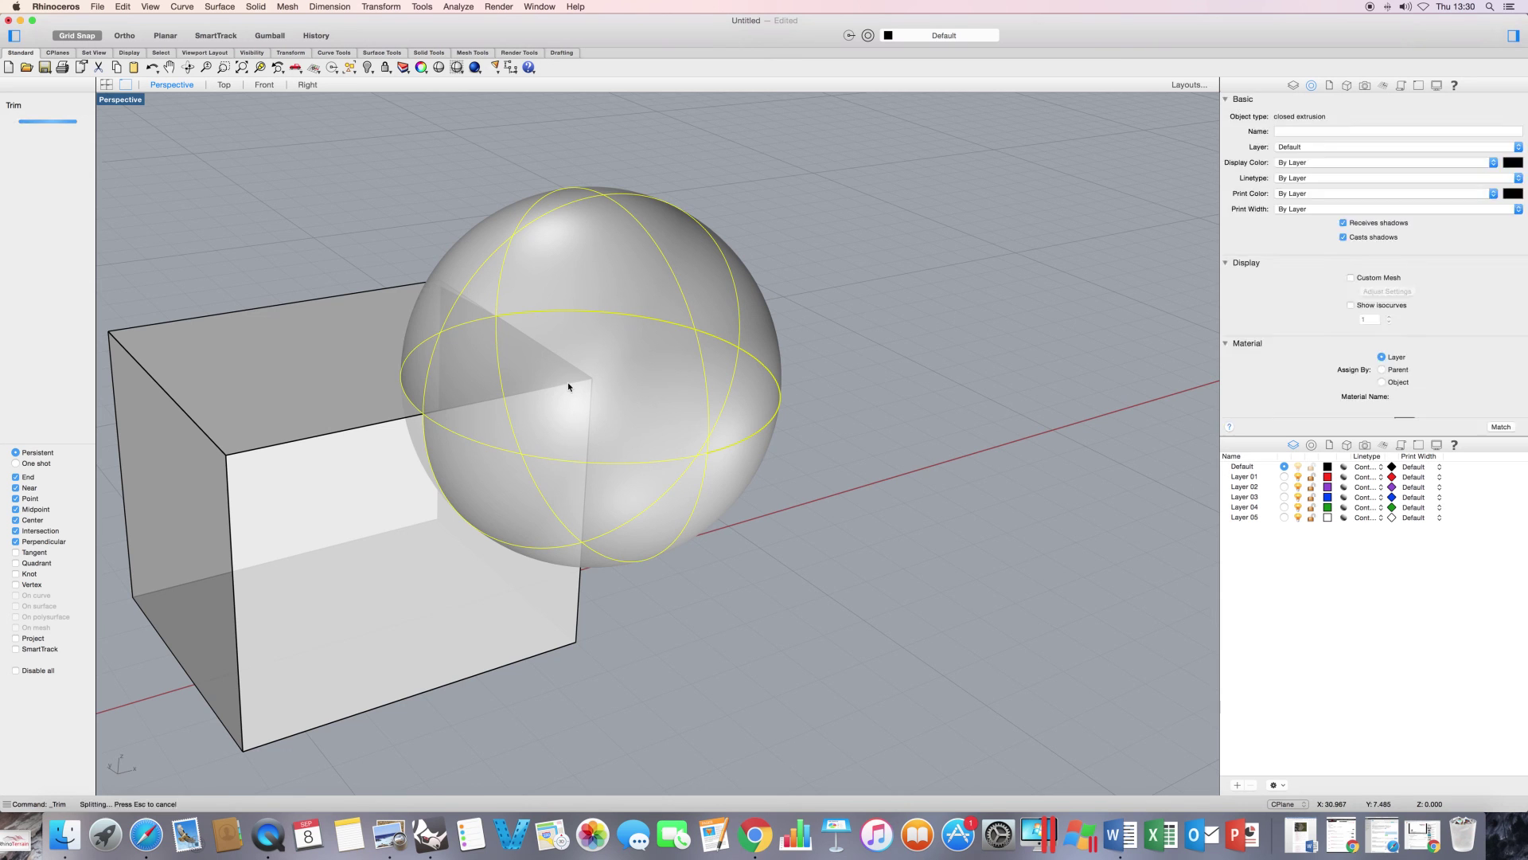
right_drag(570, 386, 560, 390)
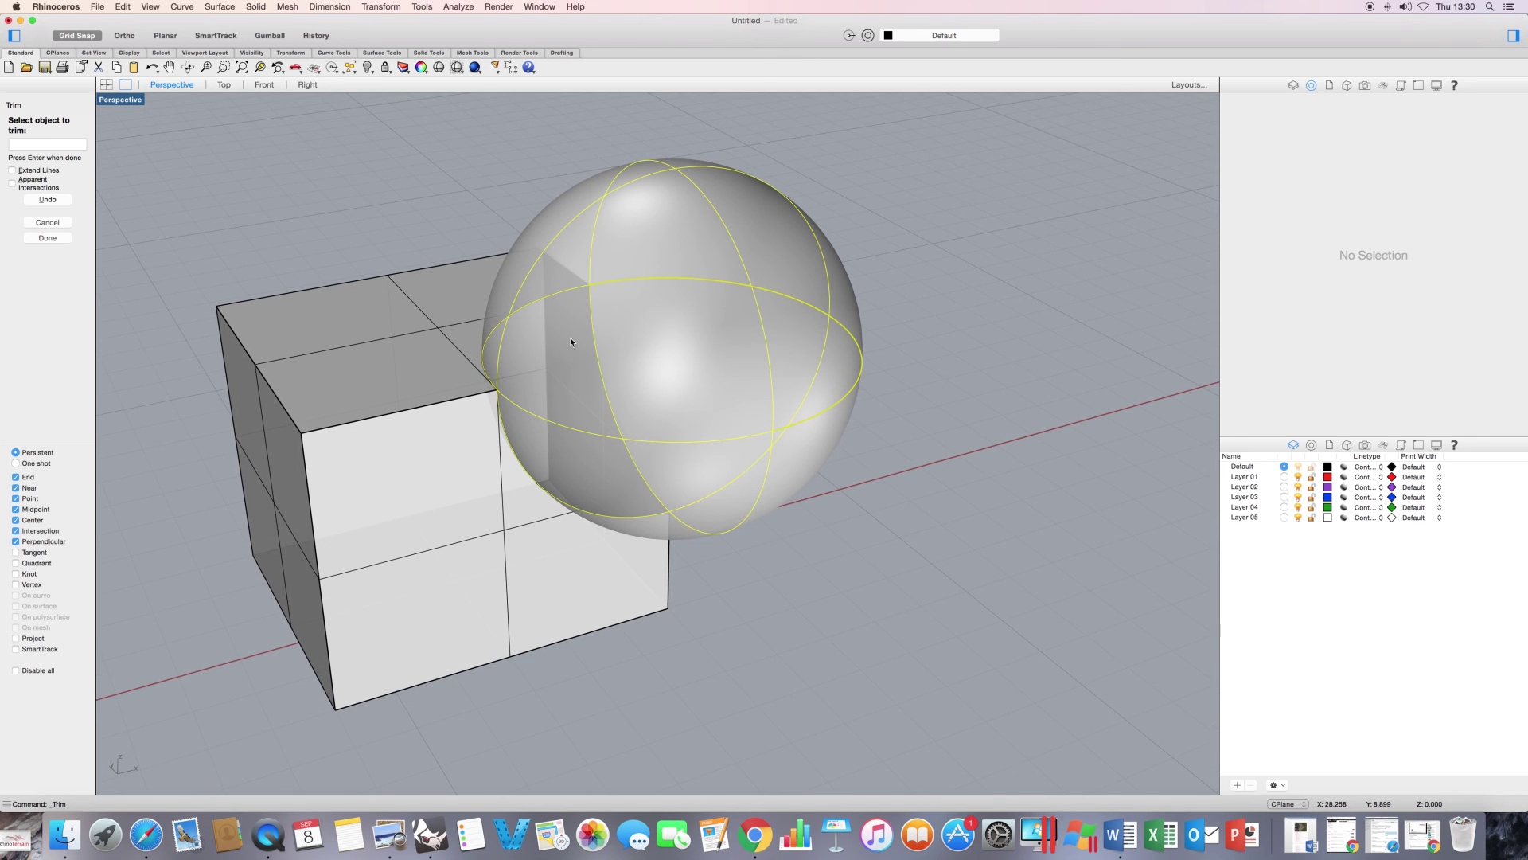
key(Return)
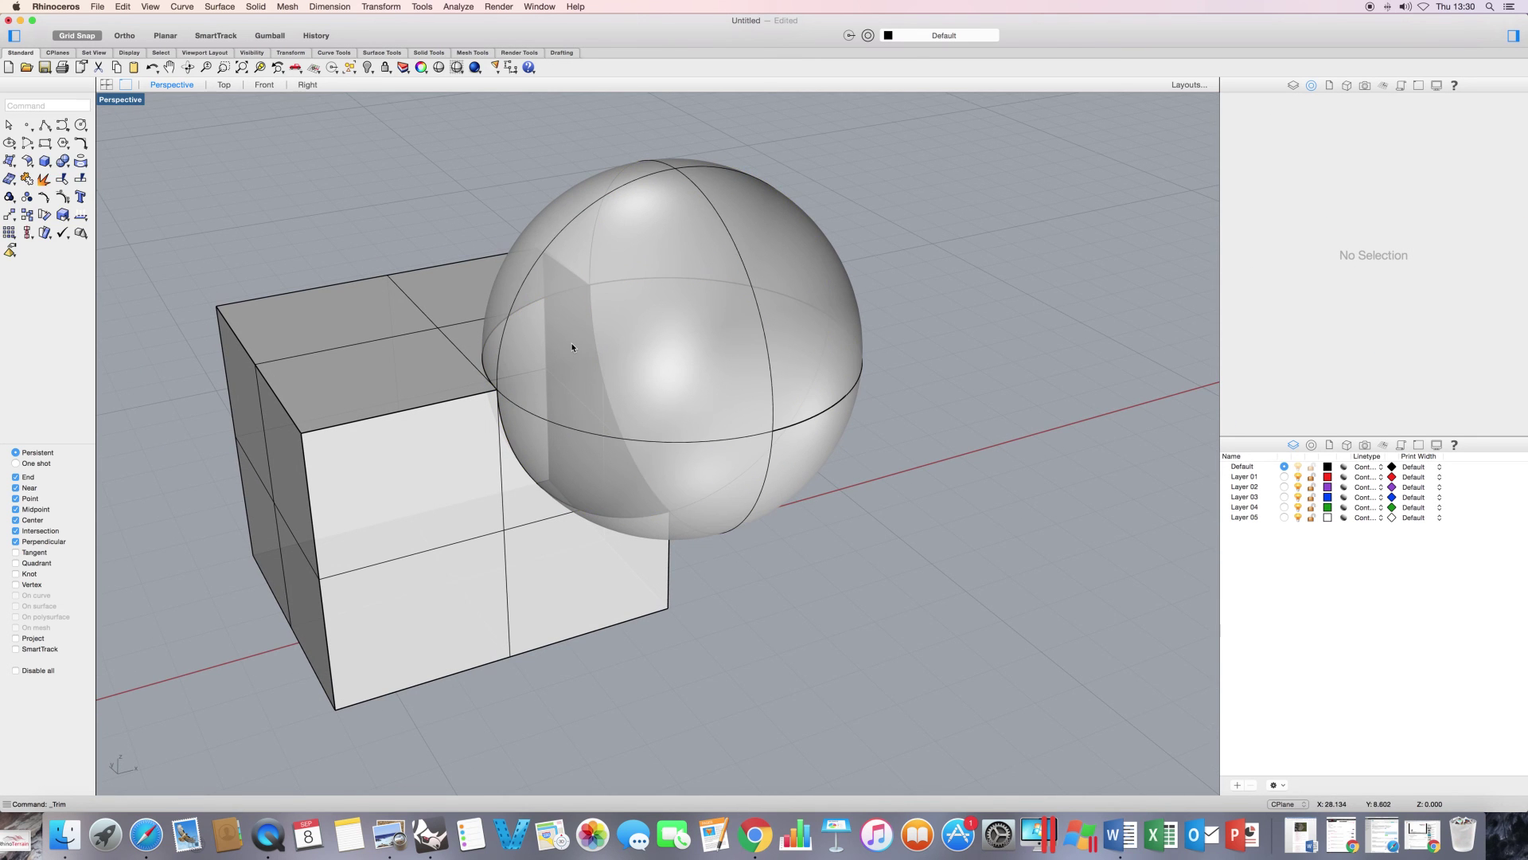
Trim away the part of the sphere outside the last box, using the box as cutting object.
right_drag(581, 350, 580, 344)
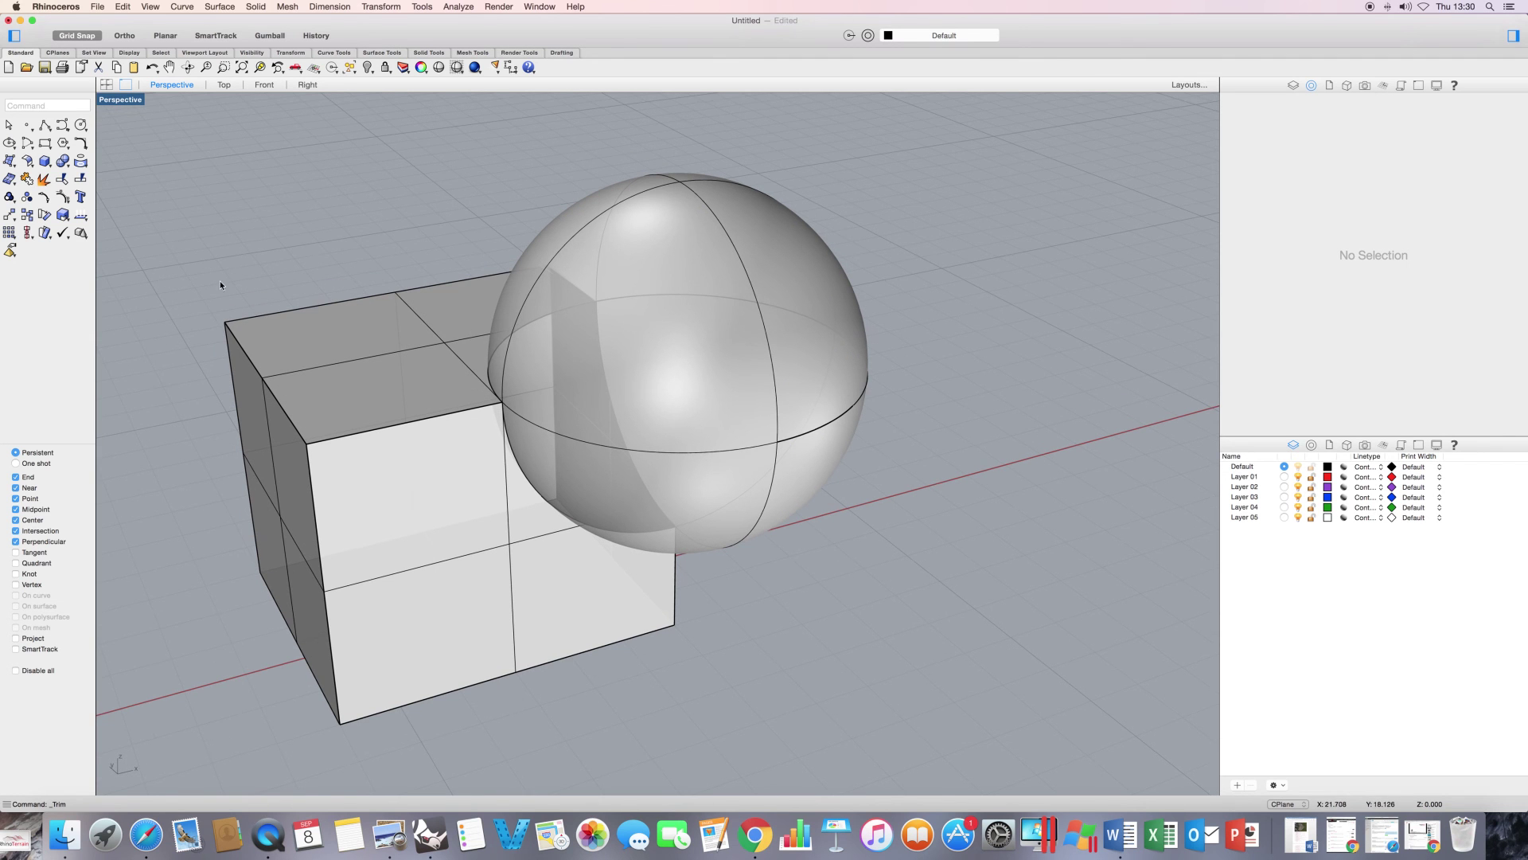
click(44, 178)
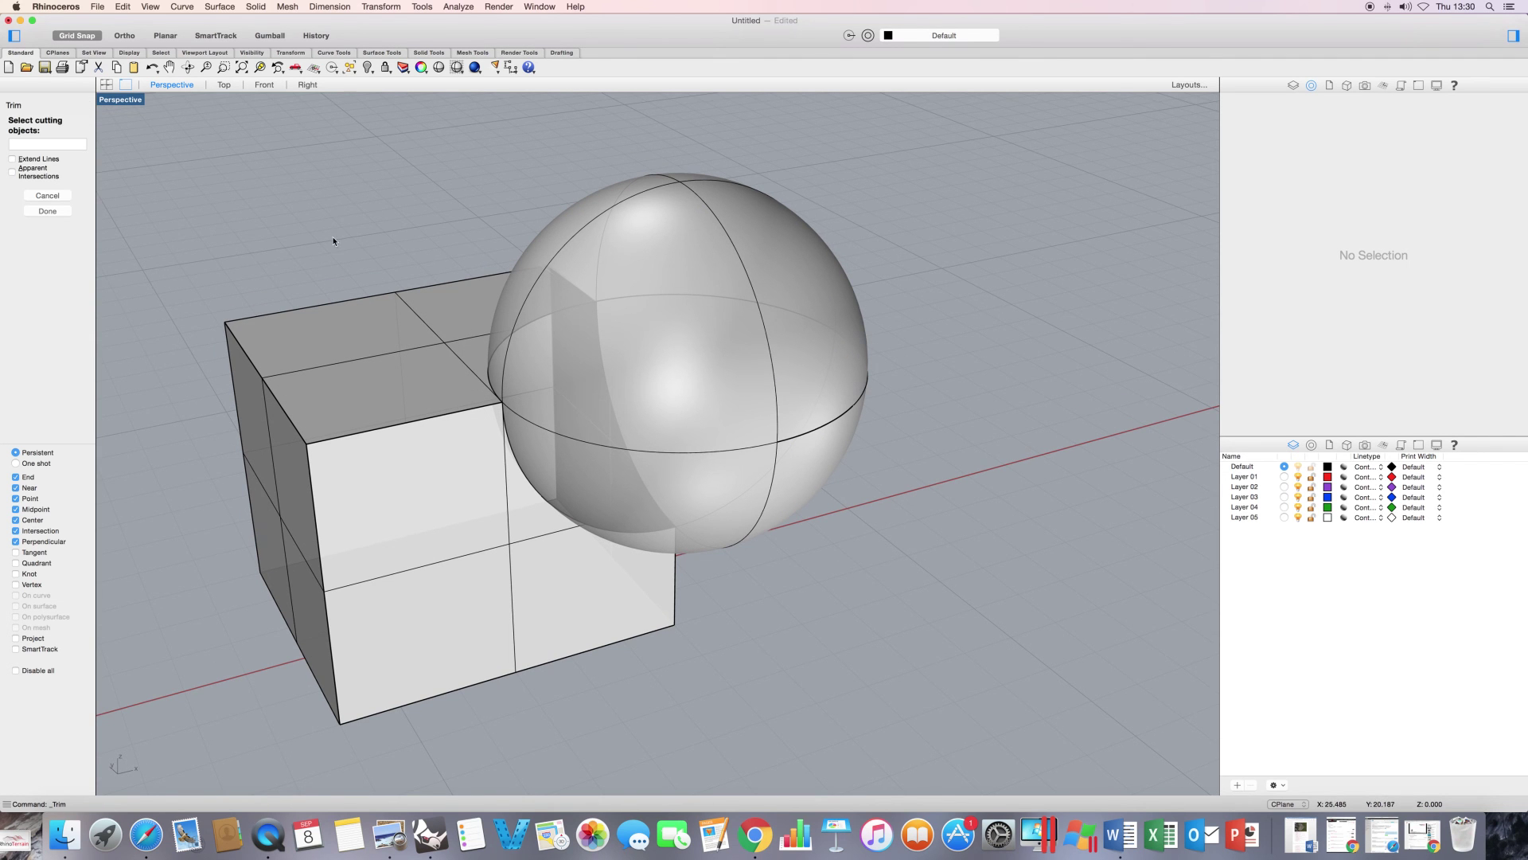
click(410, 324)
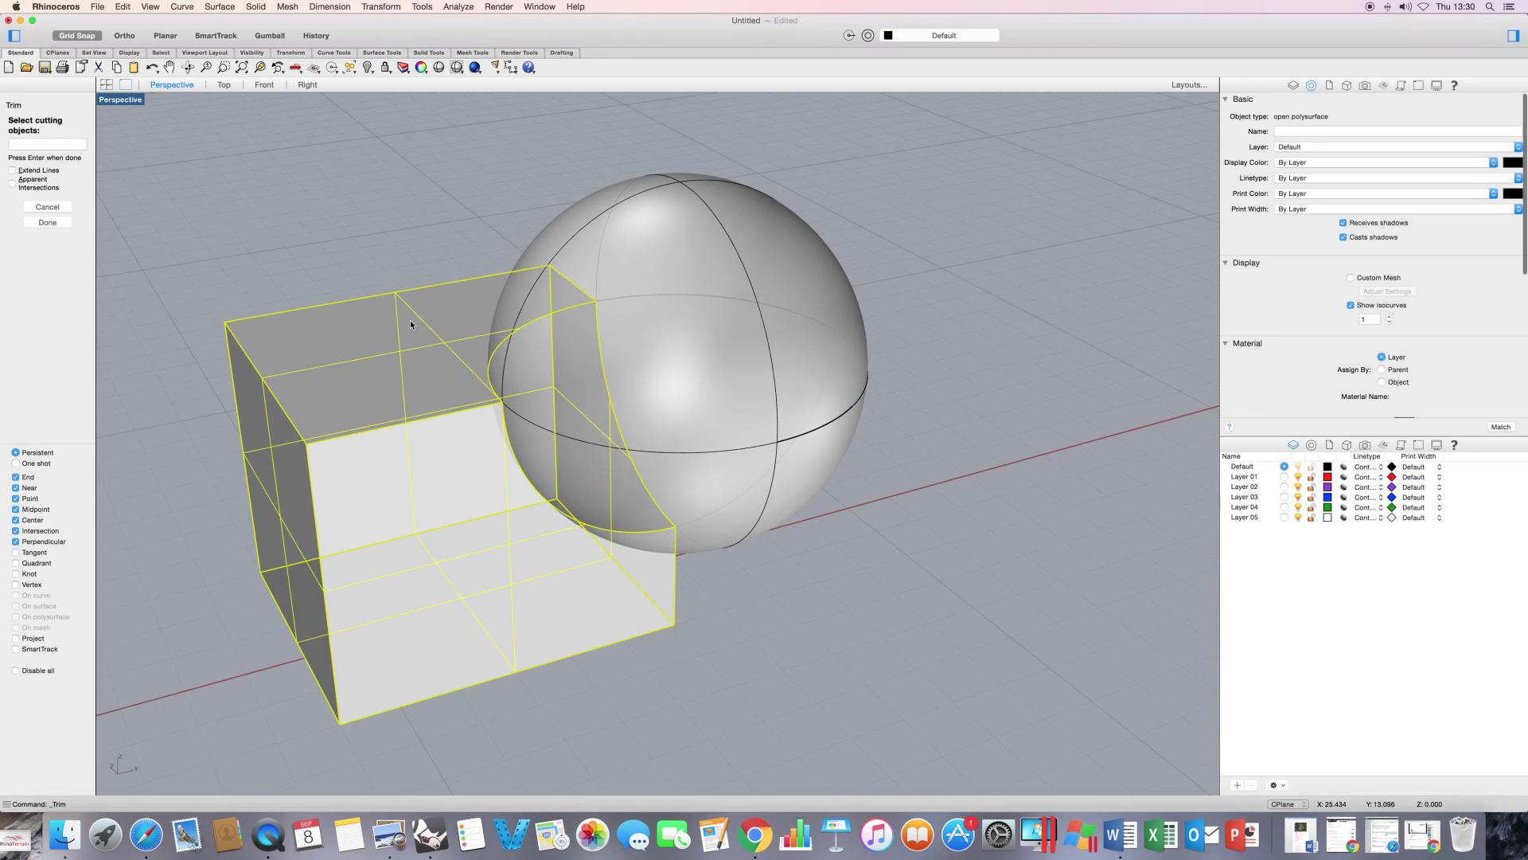
key(Return)
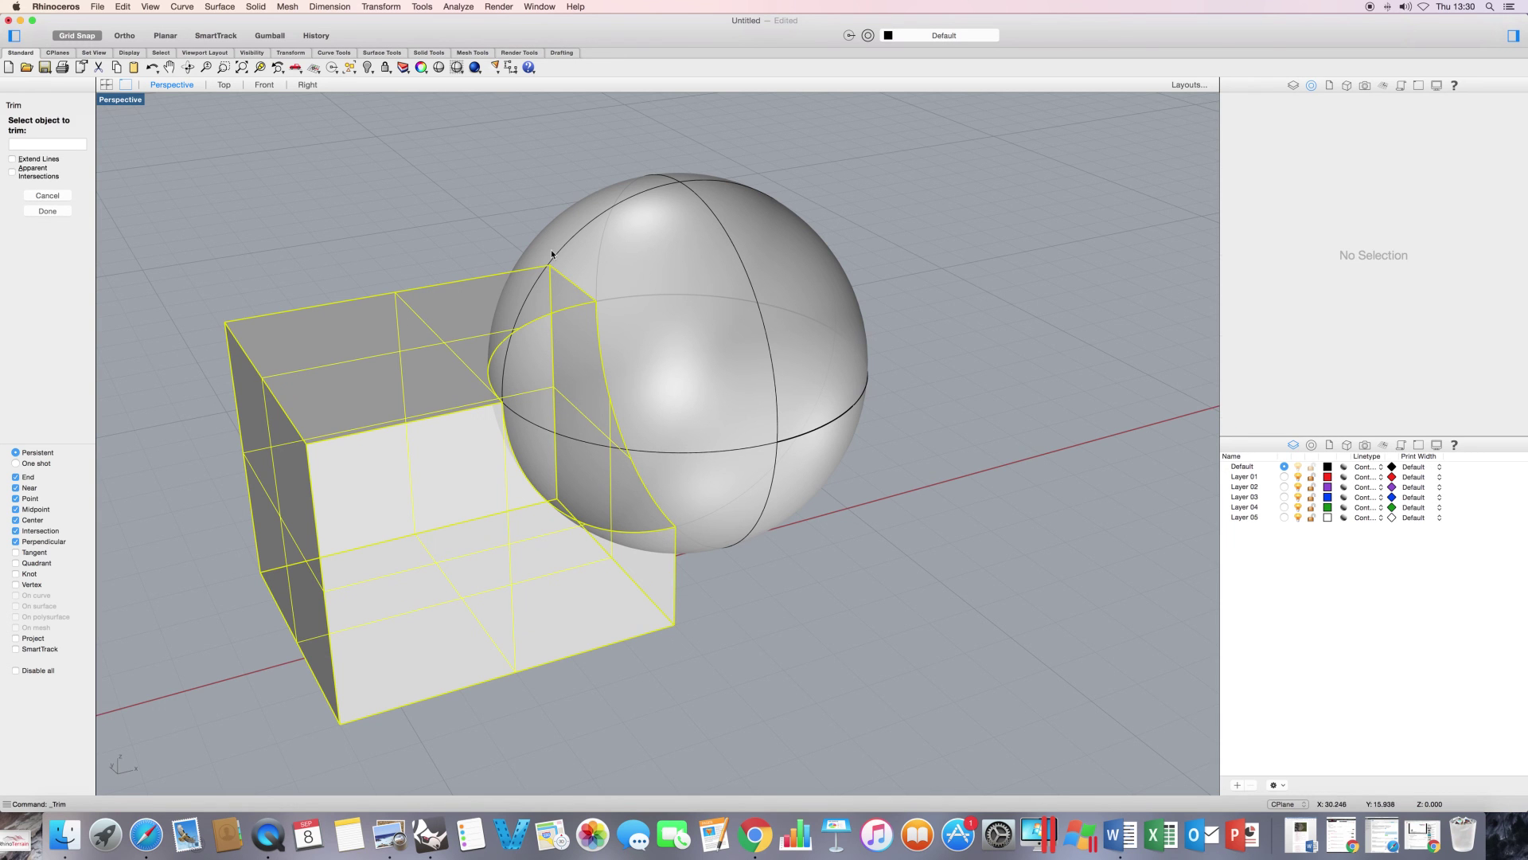
click(601, 193)
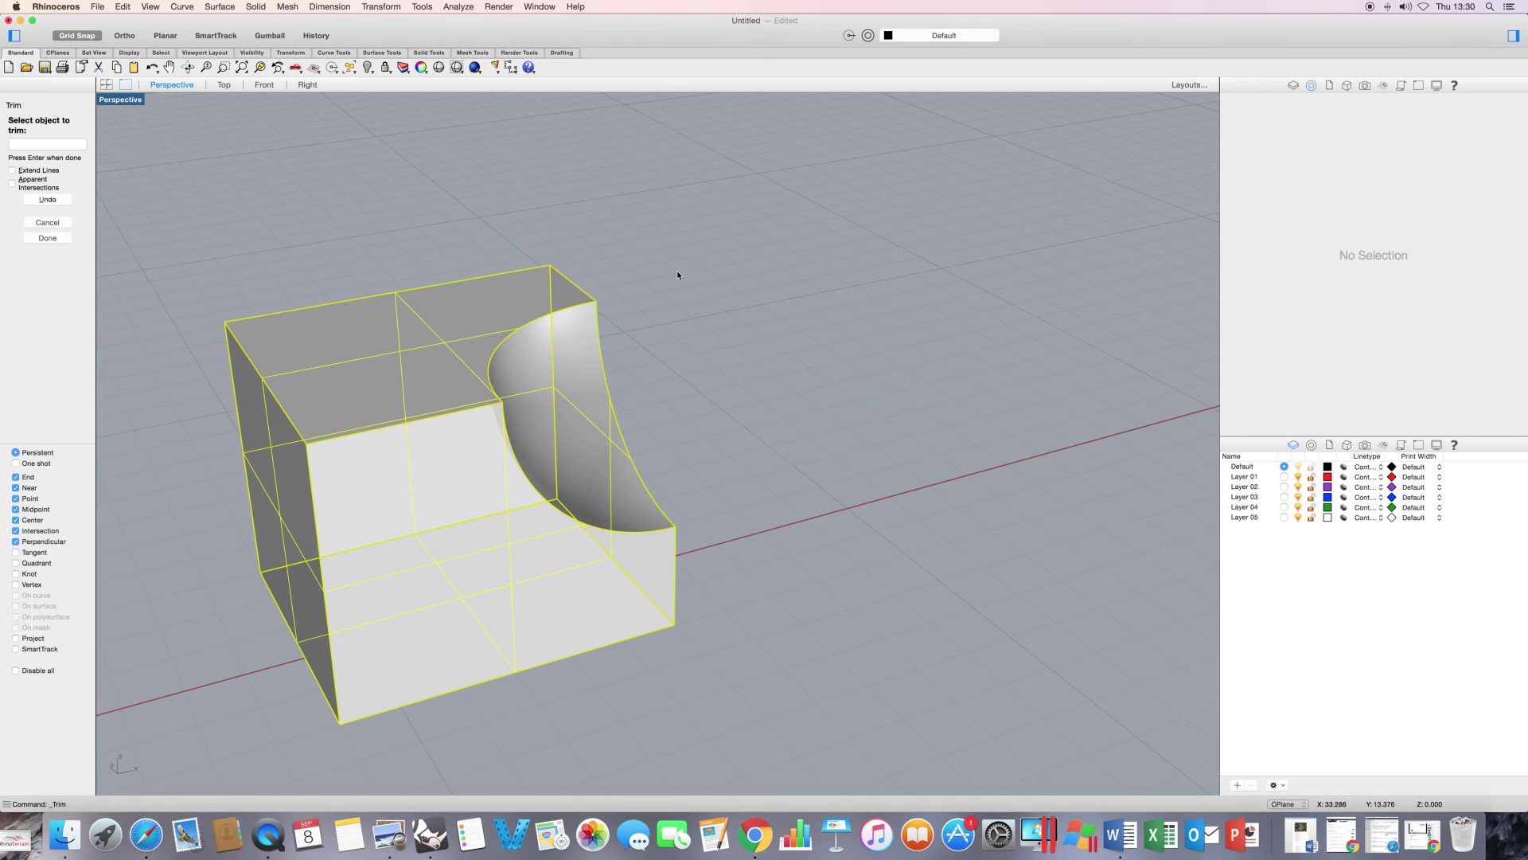
key(Return)
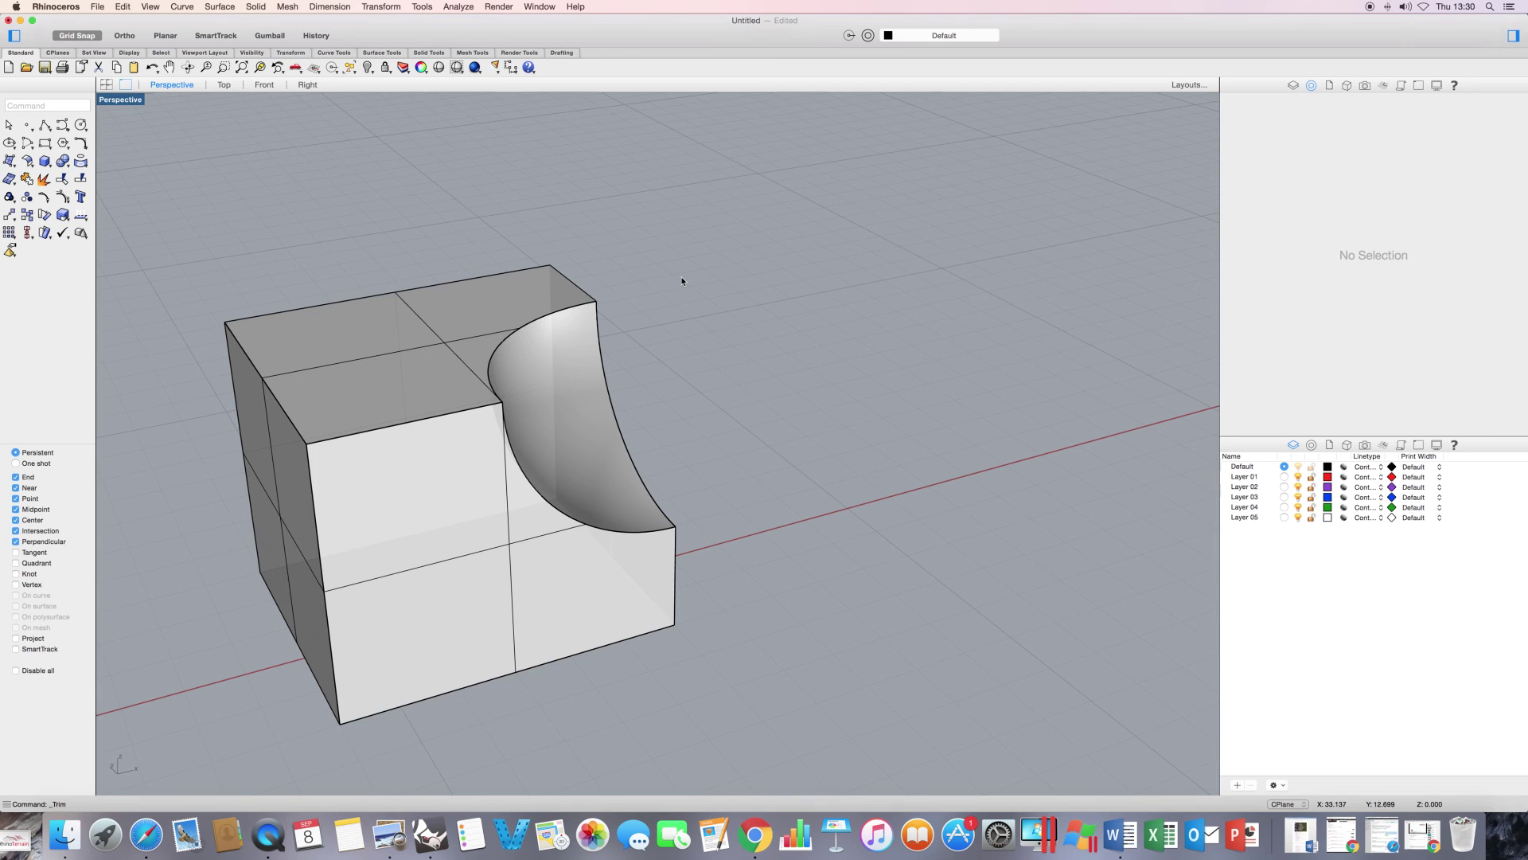
Join the remaining concave sphere patch and the last box into one polysurface.
click(579, 369)
shift+click(420, 395)
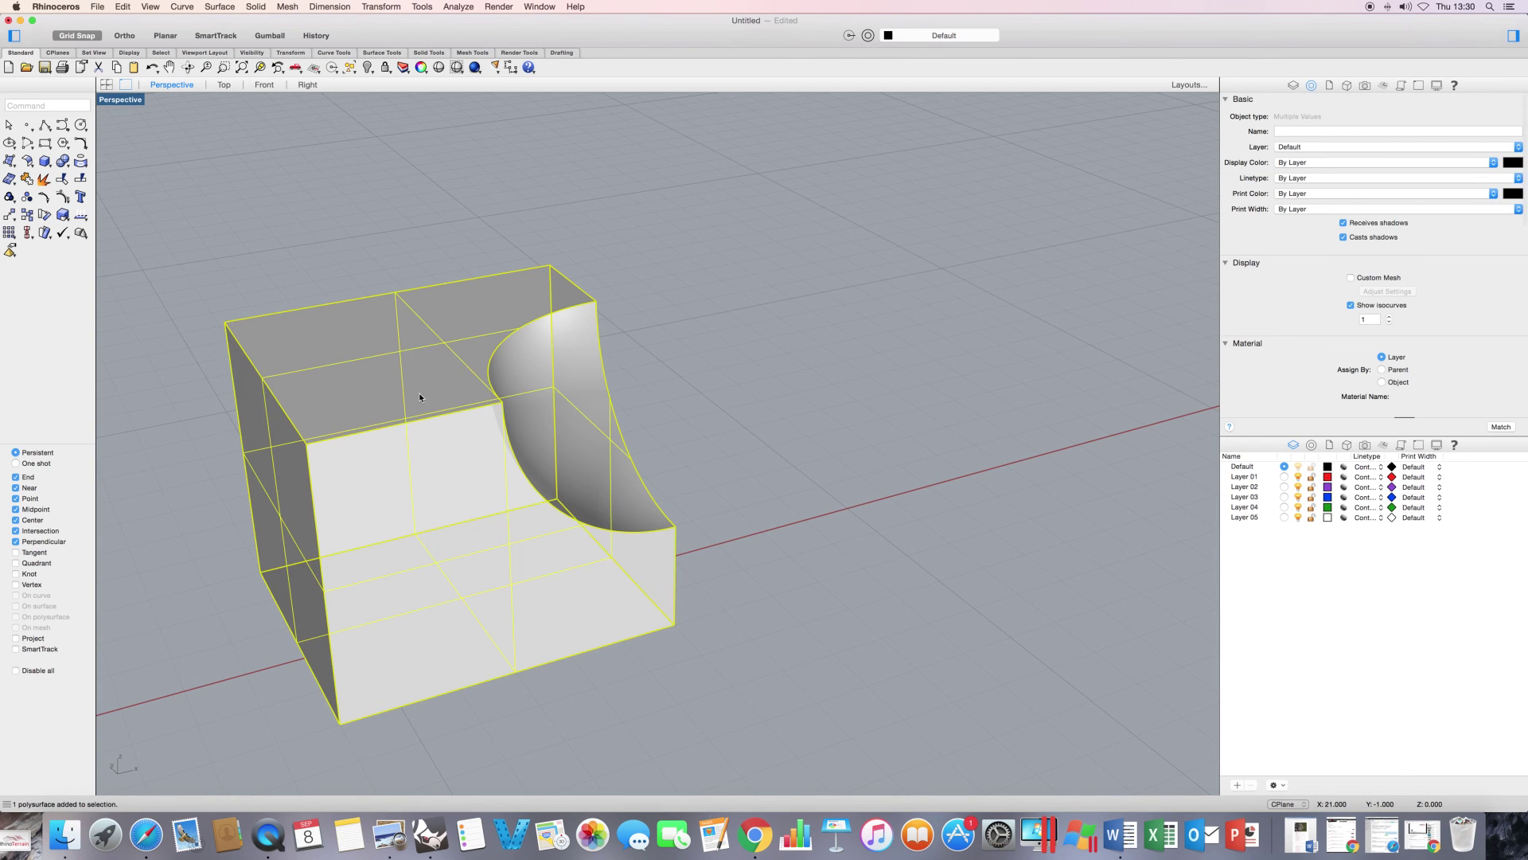
text(join)
key(Return)
click(743, 401)
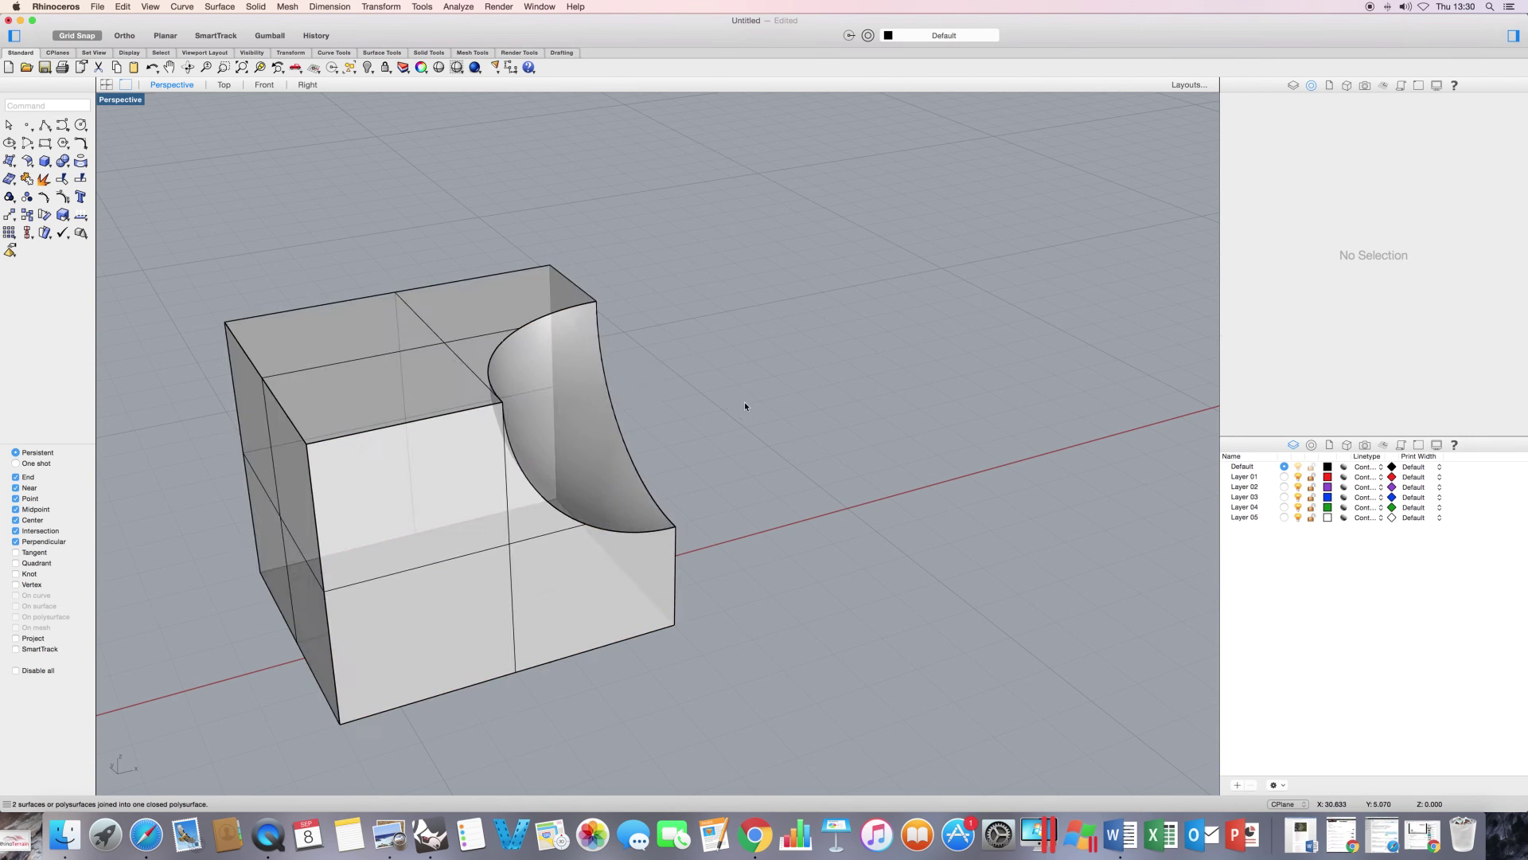
Examine the three finished cut boxes side by side from different angles.
mouse_move(740, 398)
right_down()
mouse_move(761, 385)
mouse_move(729, 387)
mouse_move(762, 365)
mouse_move(713, 404)
right_up()
scroll(763, 364, down, 8)
scroll(643, 412, up, 2)
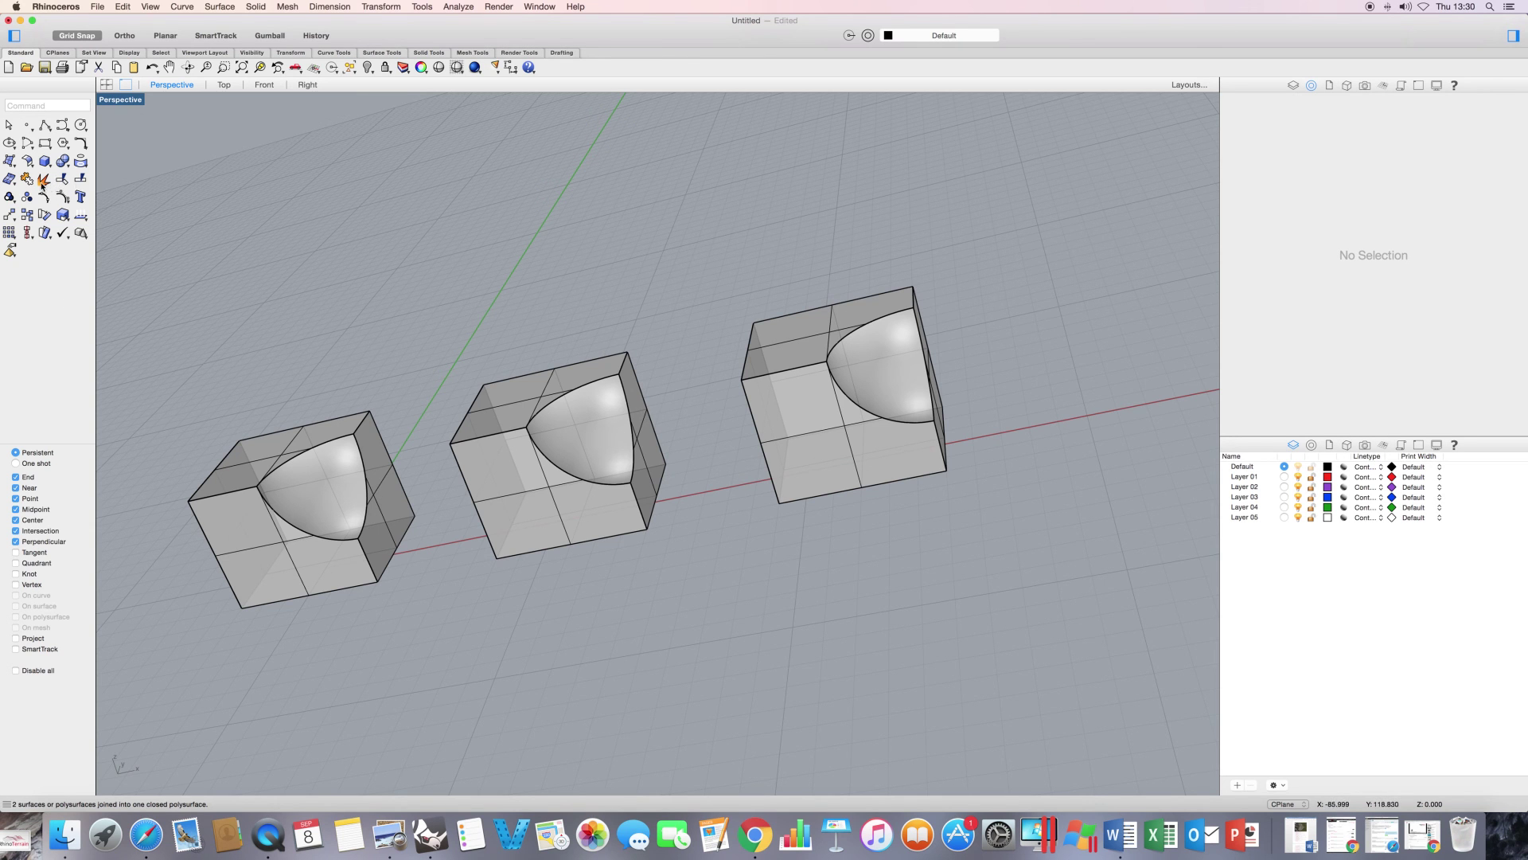
right_drag(192, 218, 213, 211)
scroll(213, 210, right, 2)
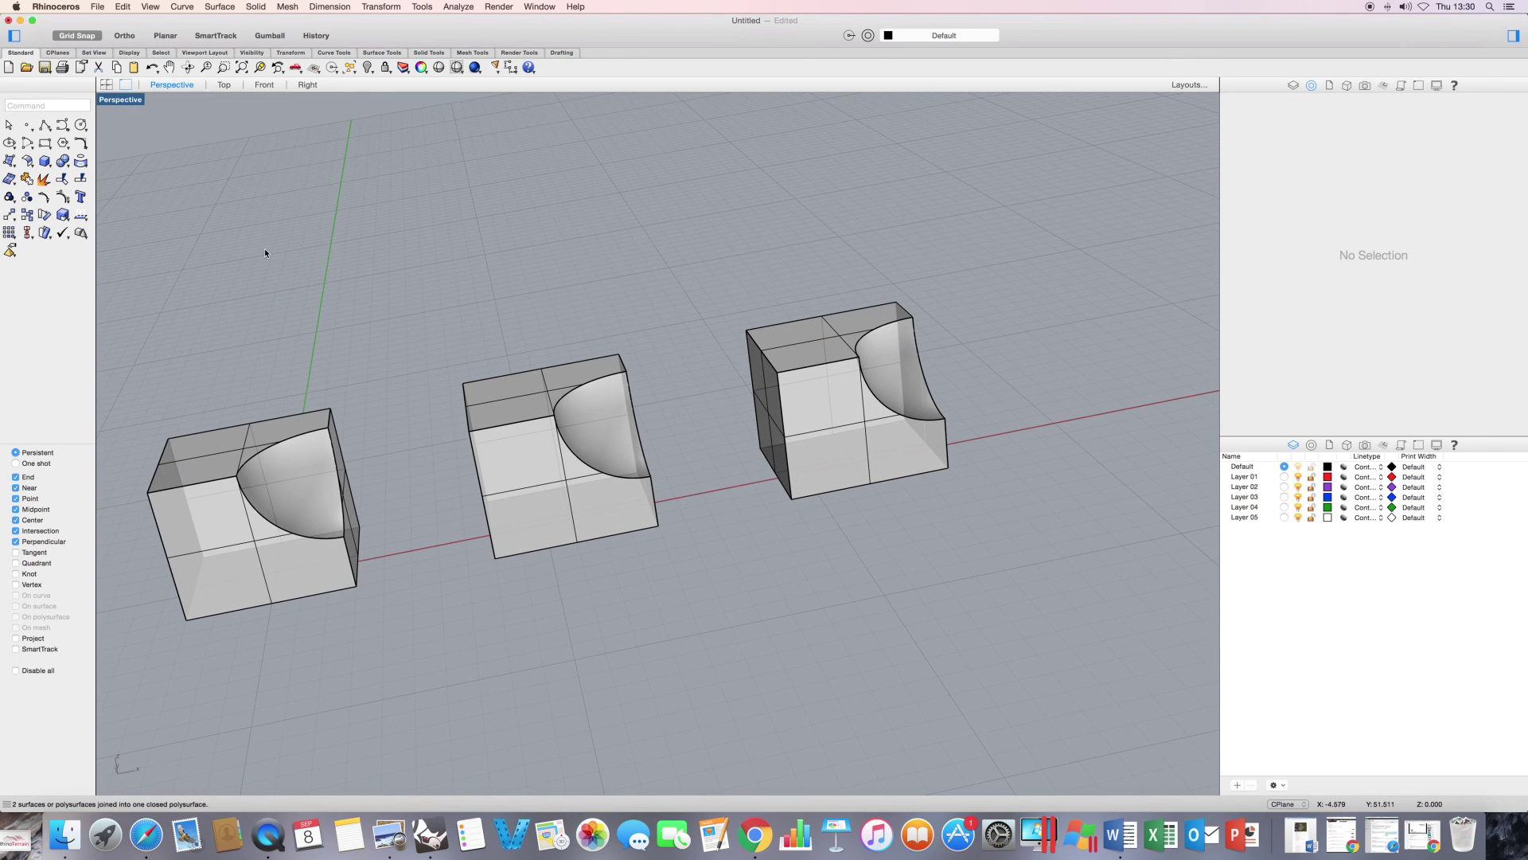